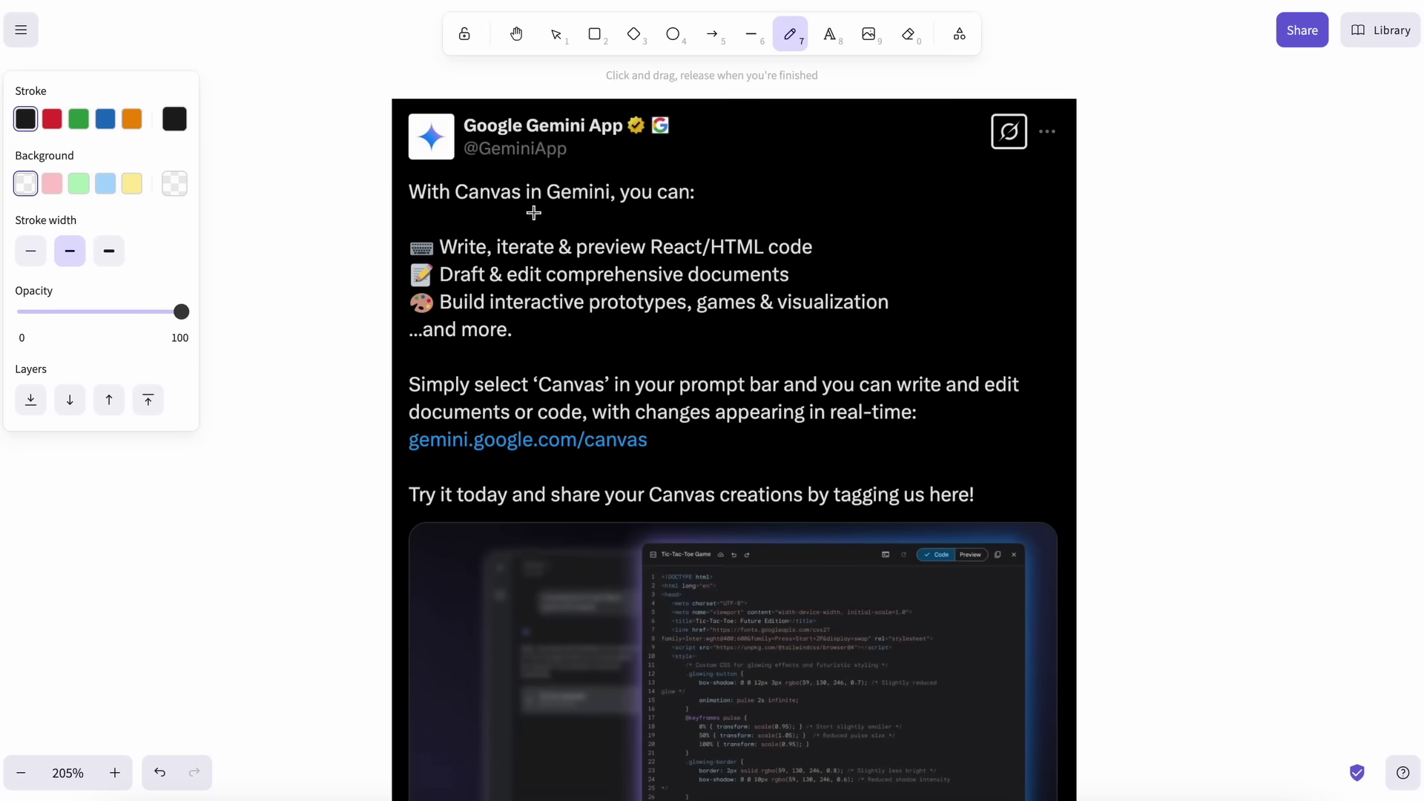
# Undo a stray black stroke and switch the pen to a thin red stroke
pyautogui.scroll(-3, 923, 326)
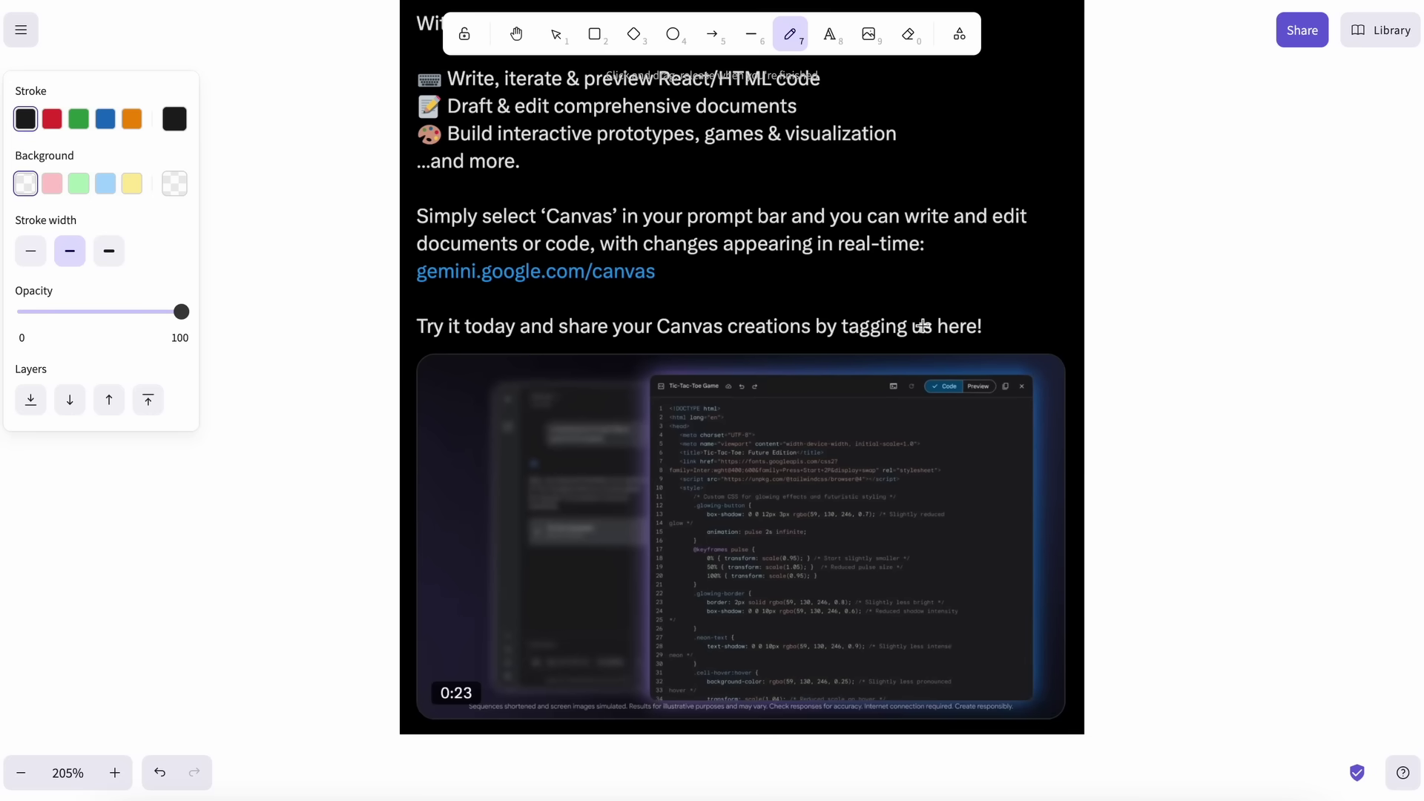
pyautogui.scroll(5, 870, 558)
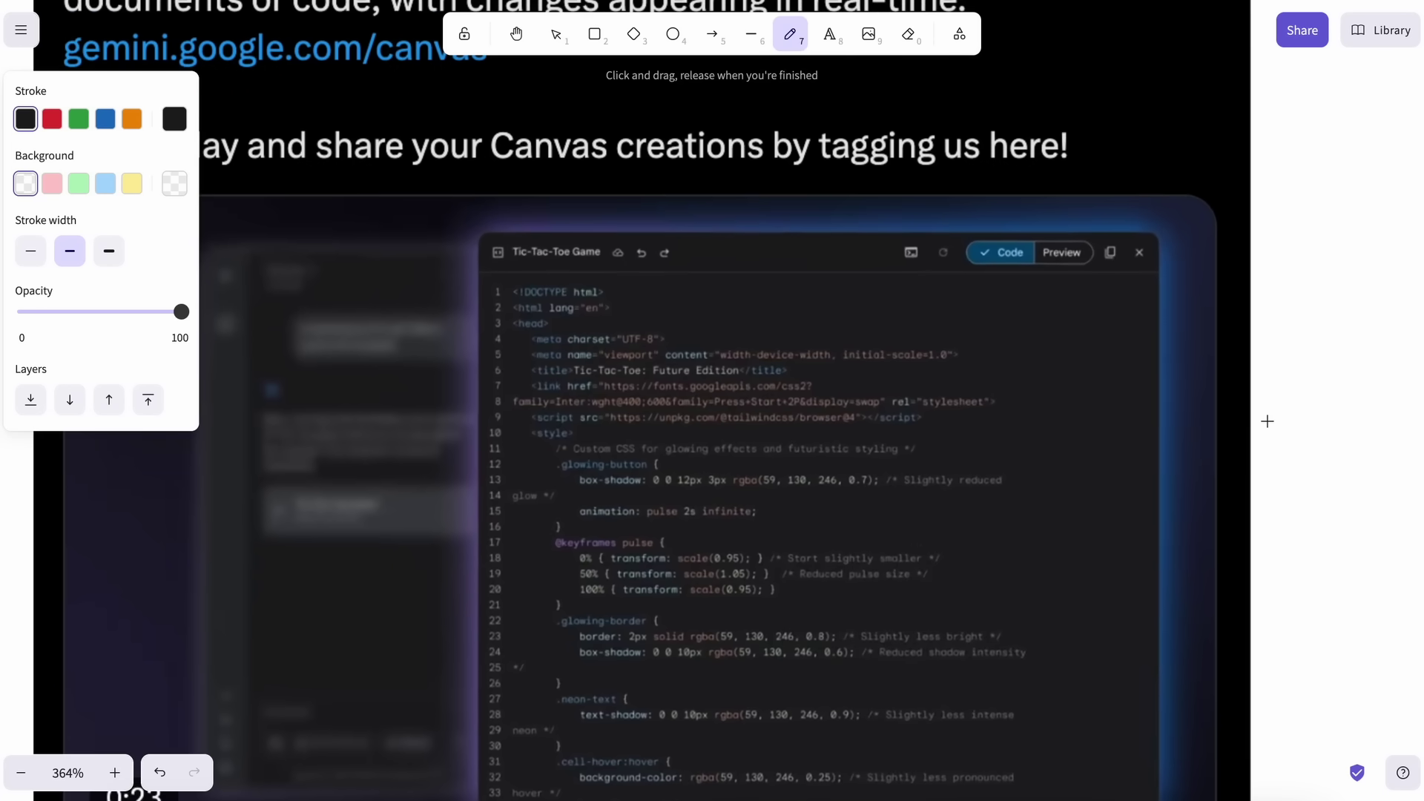
pyautogui.moveTo(1267, 421); pyautogui.dragTo(1069, 420)
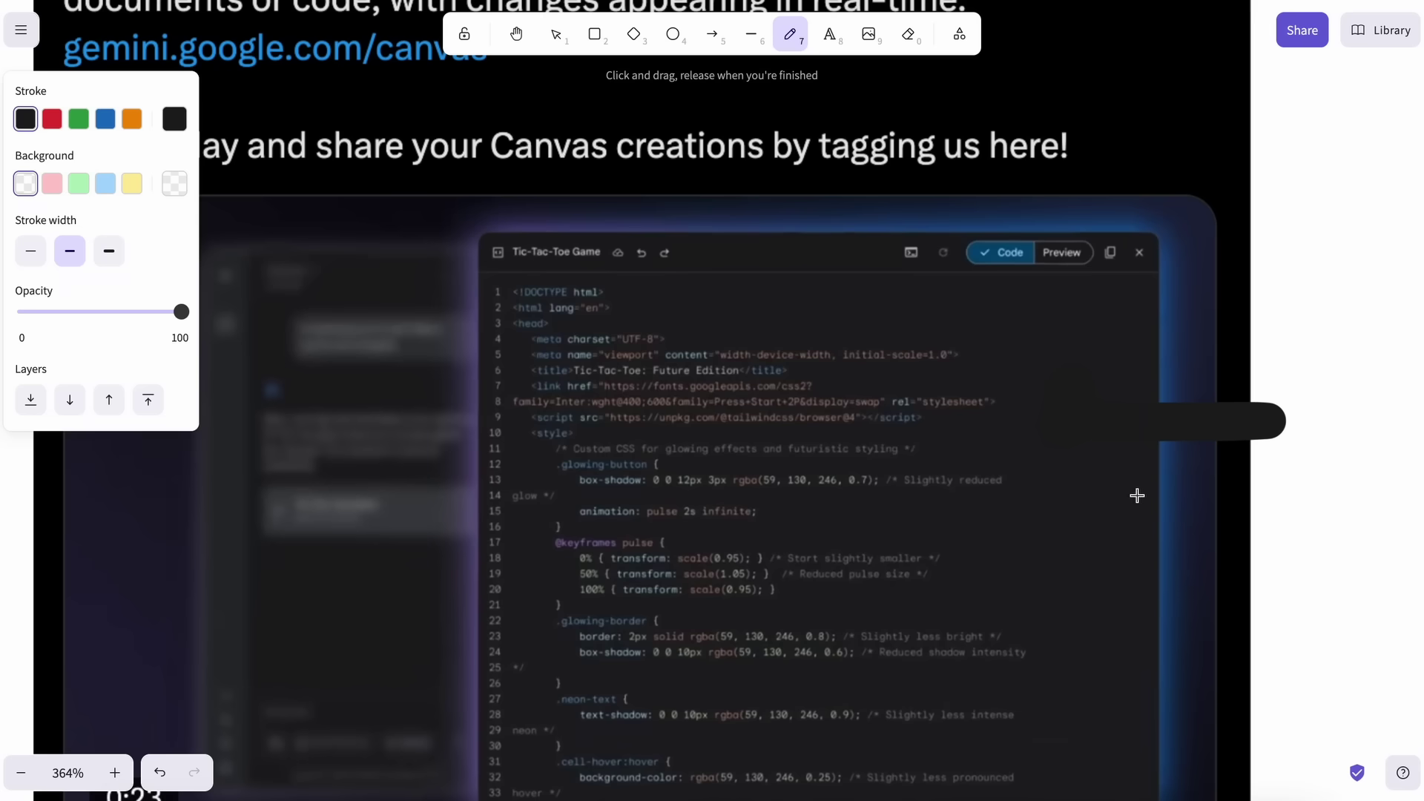
pyautogui.hotkey('ctrl', 'z')
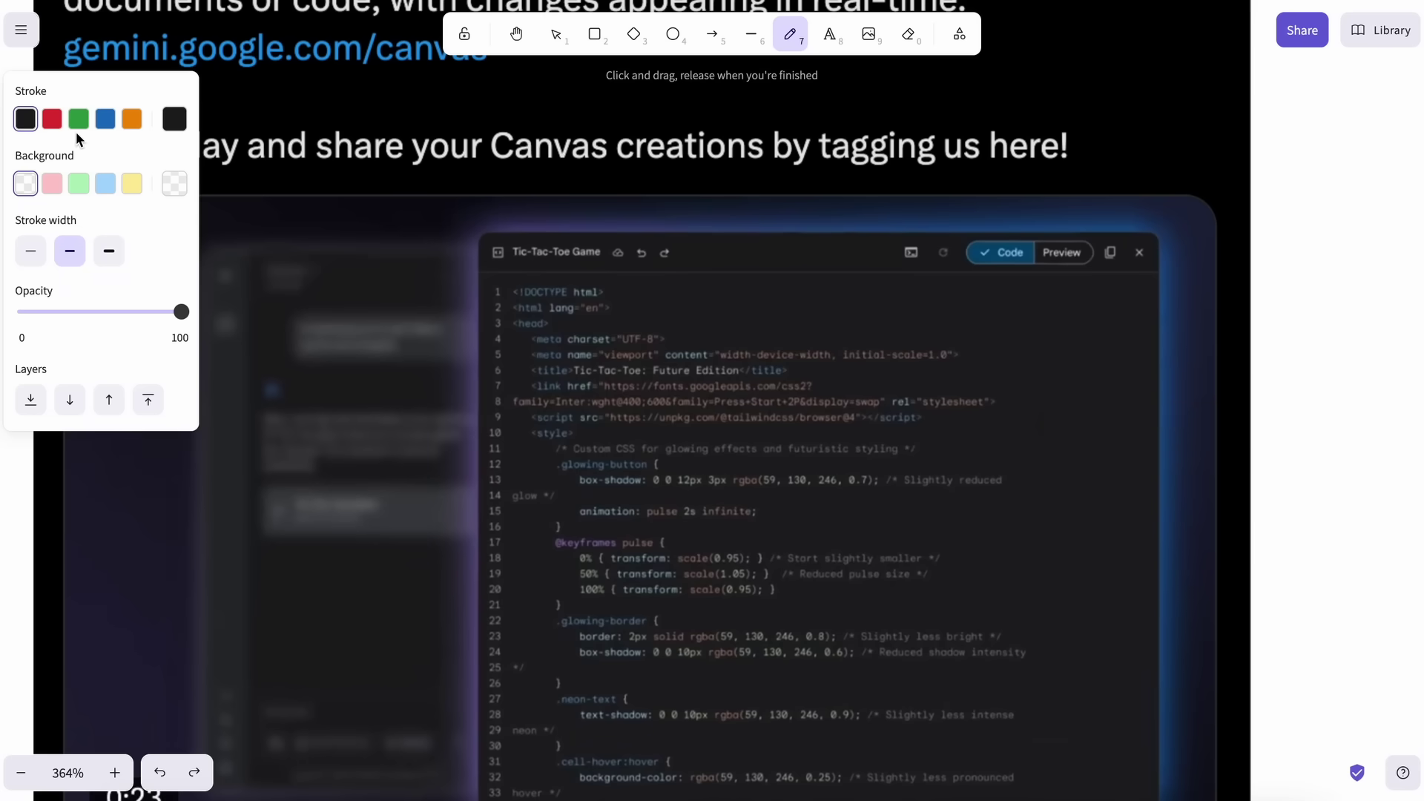
pyautogui.click(52, 119)
pyautogui.click(30, 251)
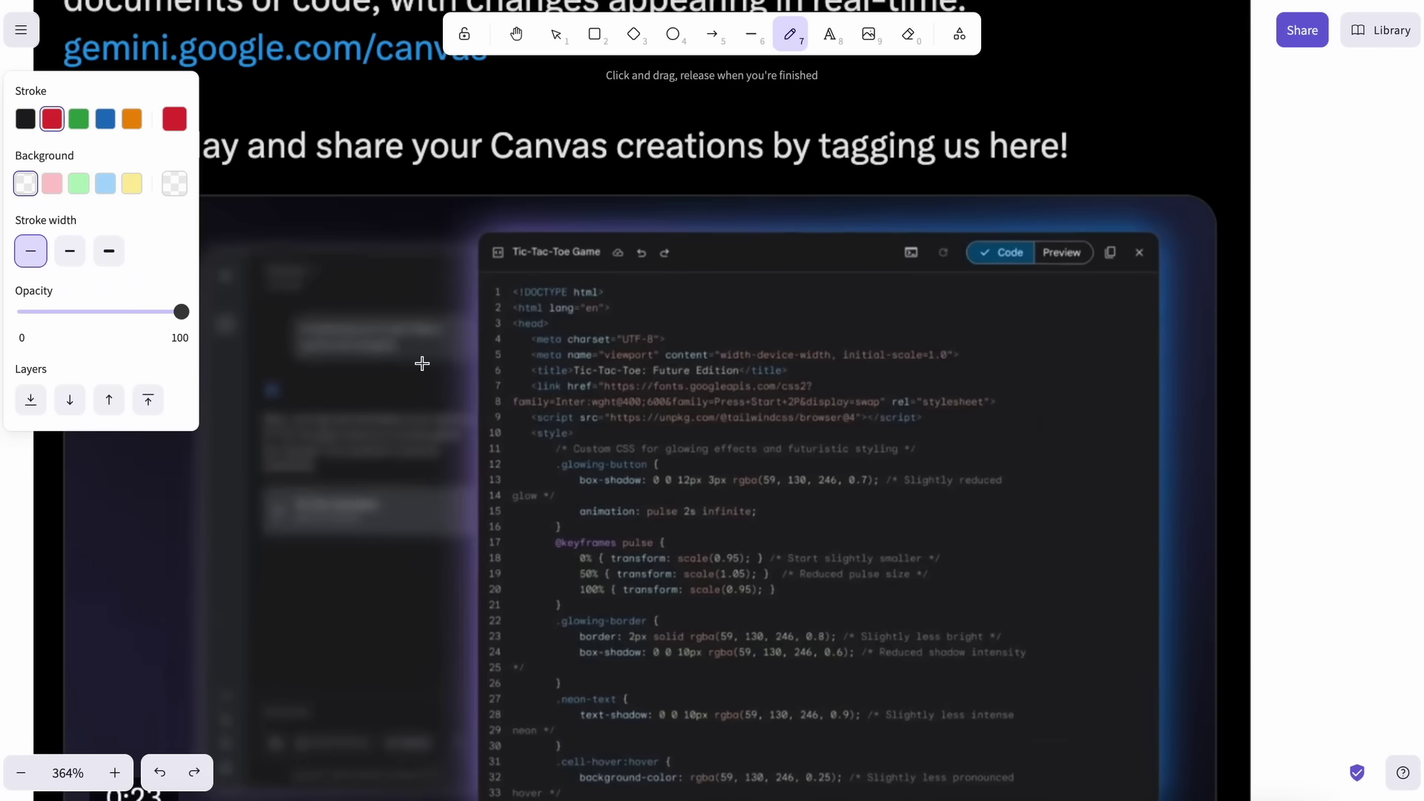
# Draw red arrows pointing at the React/HTML code and comprehensive documents bullet lines
pyautogui.scroll(-5, 422, 364)
pyautogui.scroll(5, 422, 364)
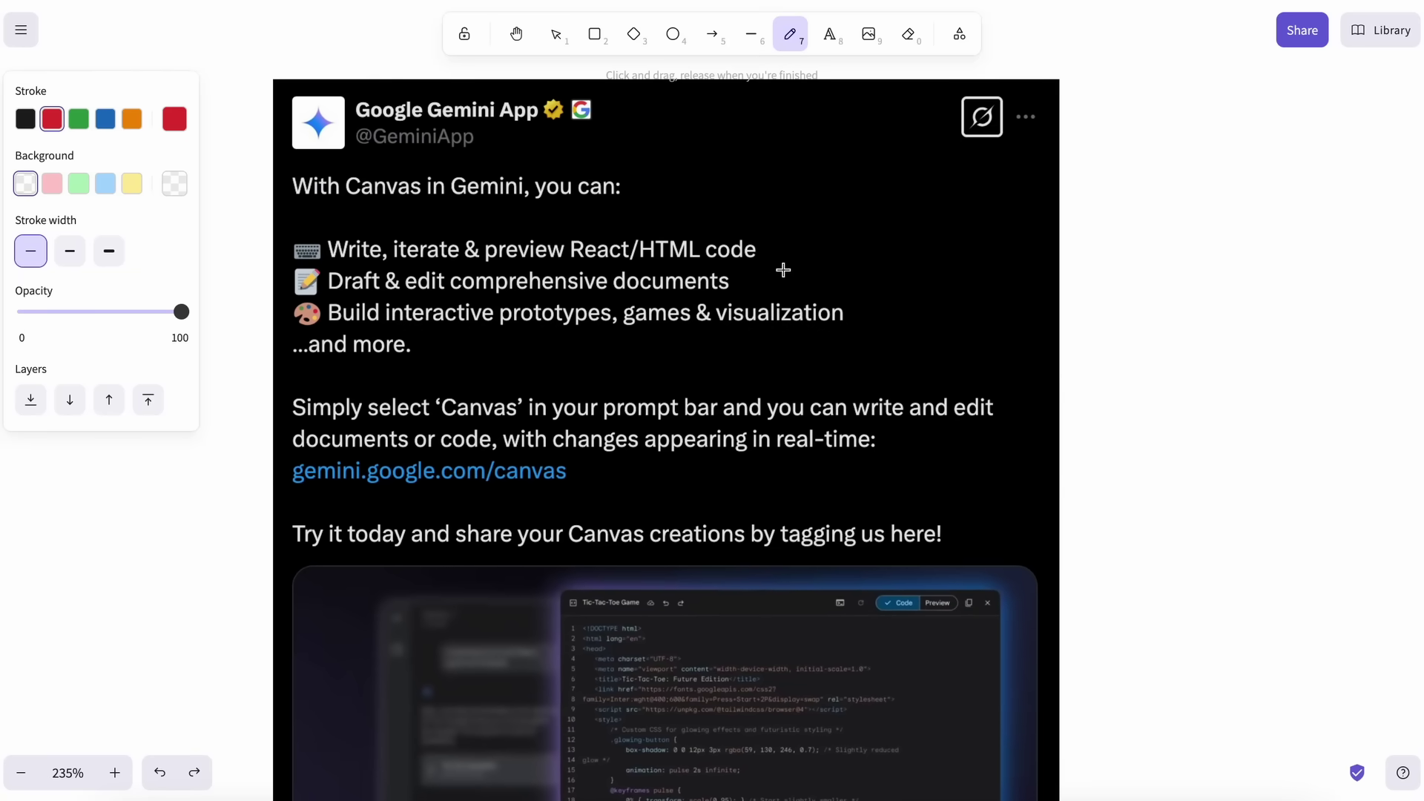
pyautogui.moveTo(752, 282)
pyautogui.mouseDown()
pyautogui.moveTo(778, 283)
pyautogui.moveTo(813, 248)
pyautogui.mouseUp()
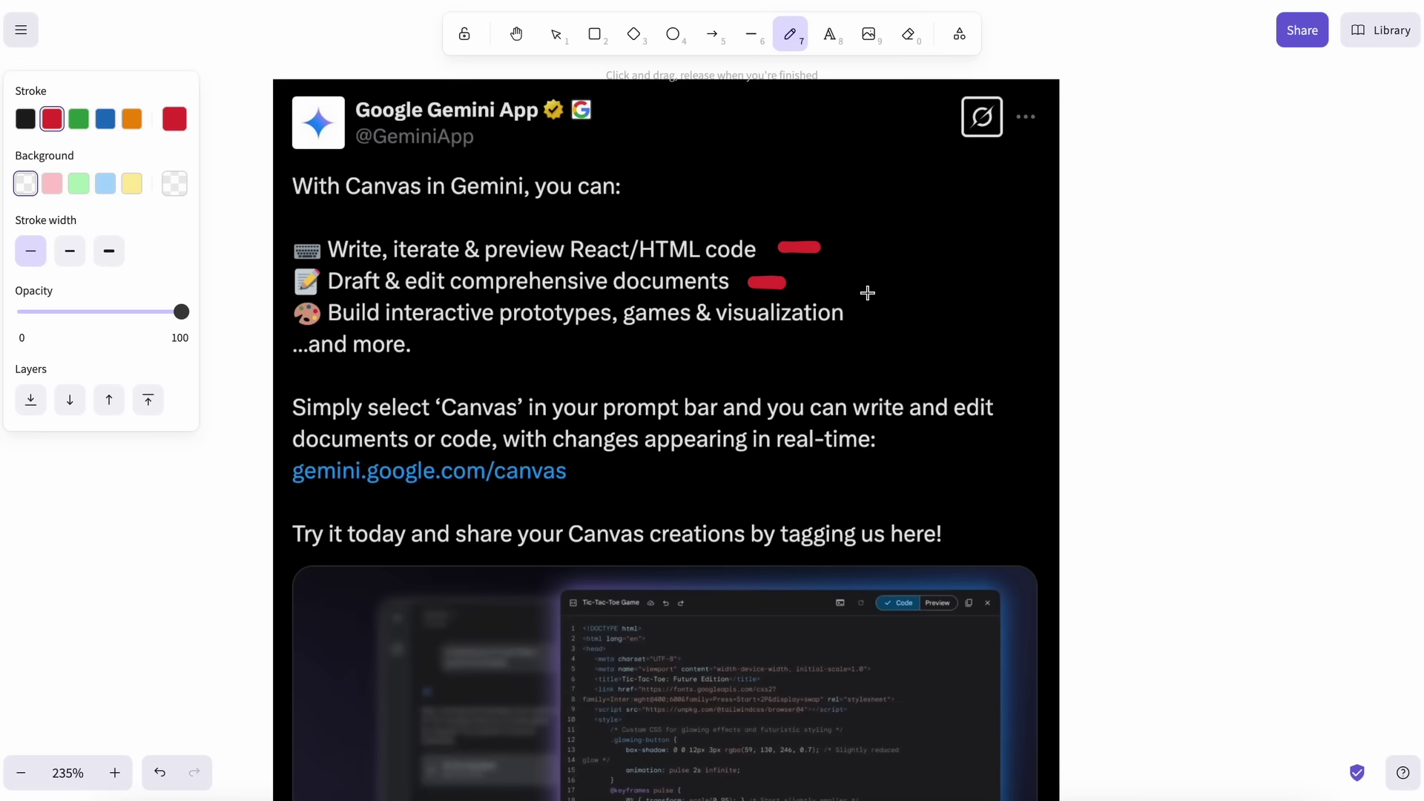
pyautogui.scroll(-1, 867, 293)
pyautogui.hscroll(-1, 867, 293)
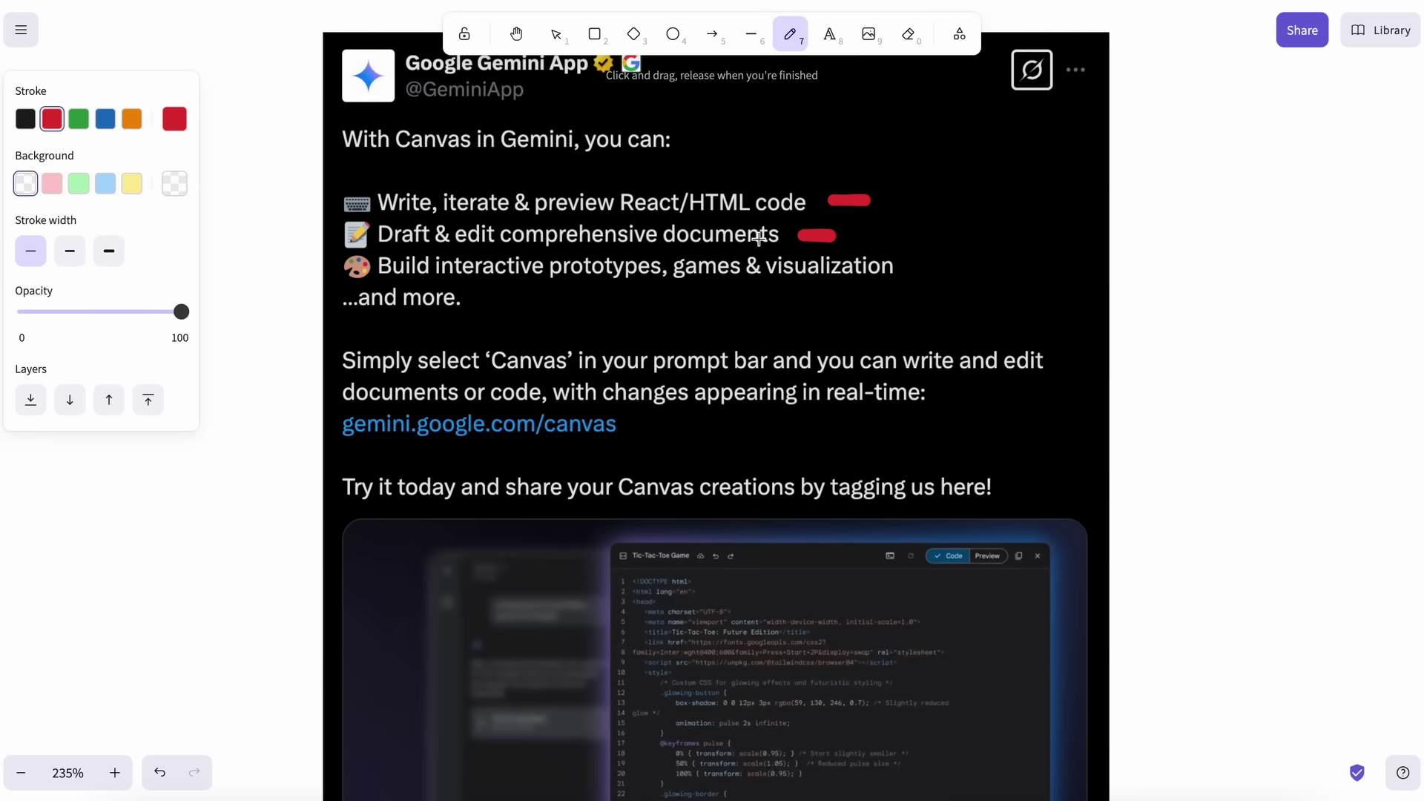
pyautogui.moveTo(805, 220)
pyautogui.mouseDown()
pyautogui.moveTo(792, 234)
pyautogui.moveTo(809, 252)
pyautogui.mouseUp()
pyautogui.moveTo(832, 183); pyautogui.dragTo(829, 212)
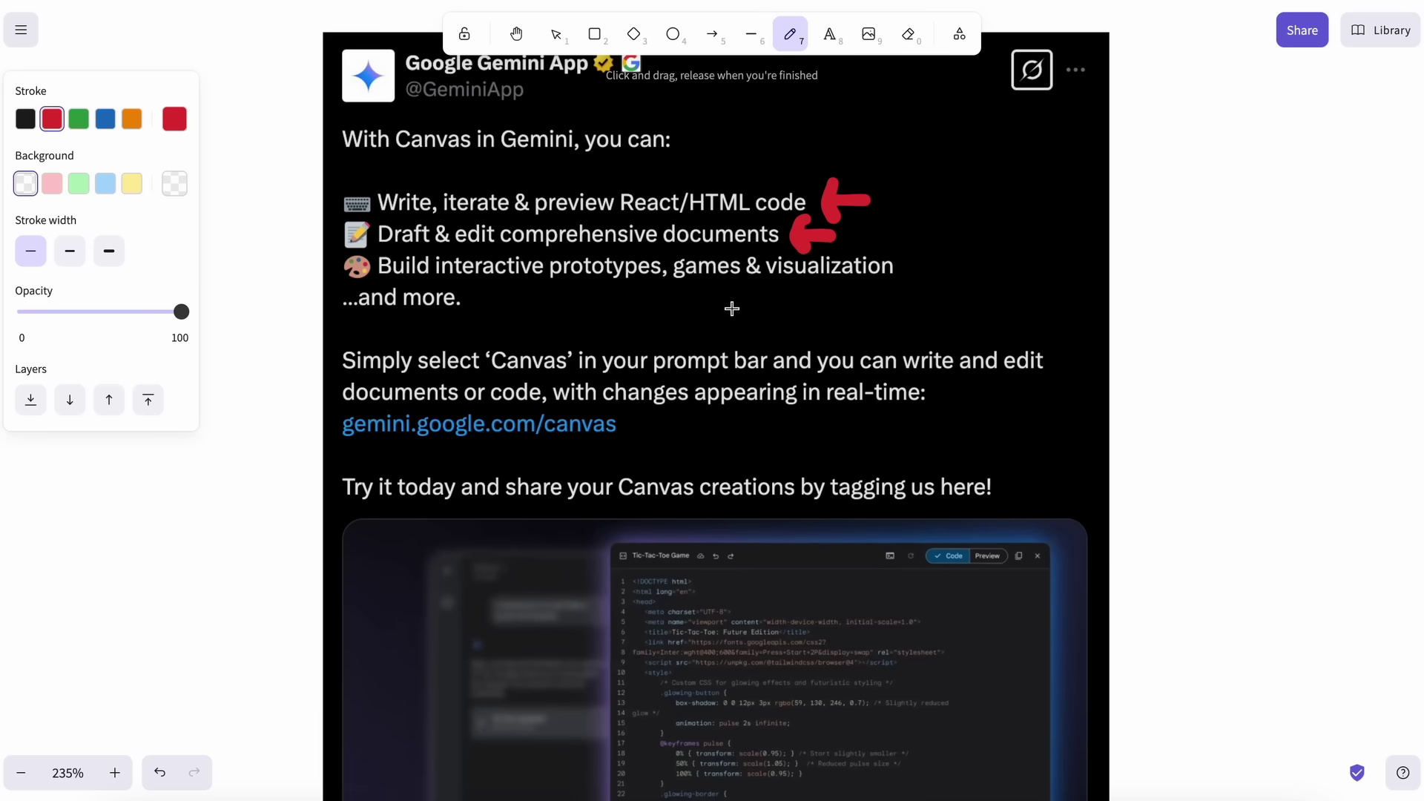
pyautogui.scroll(-5, 733, 309)
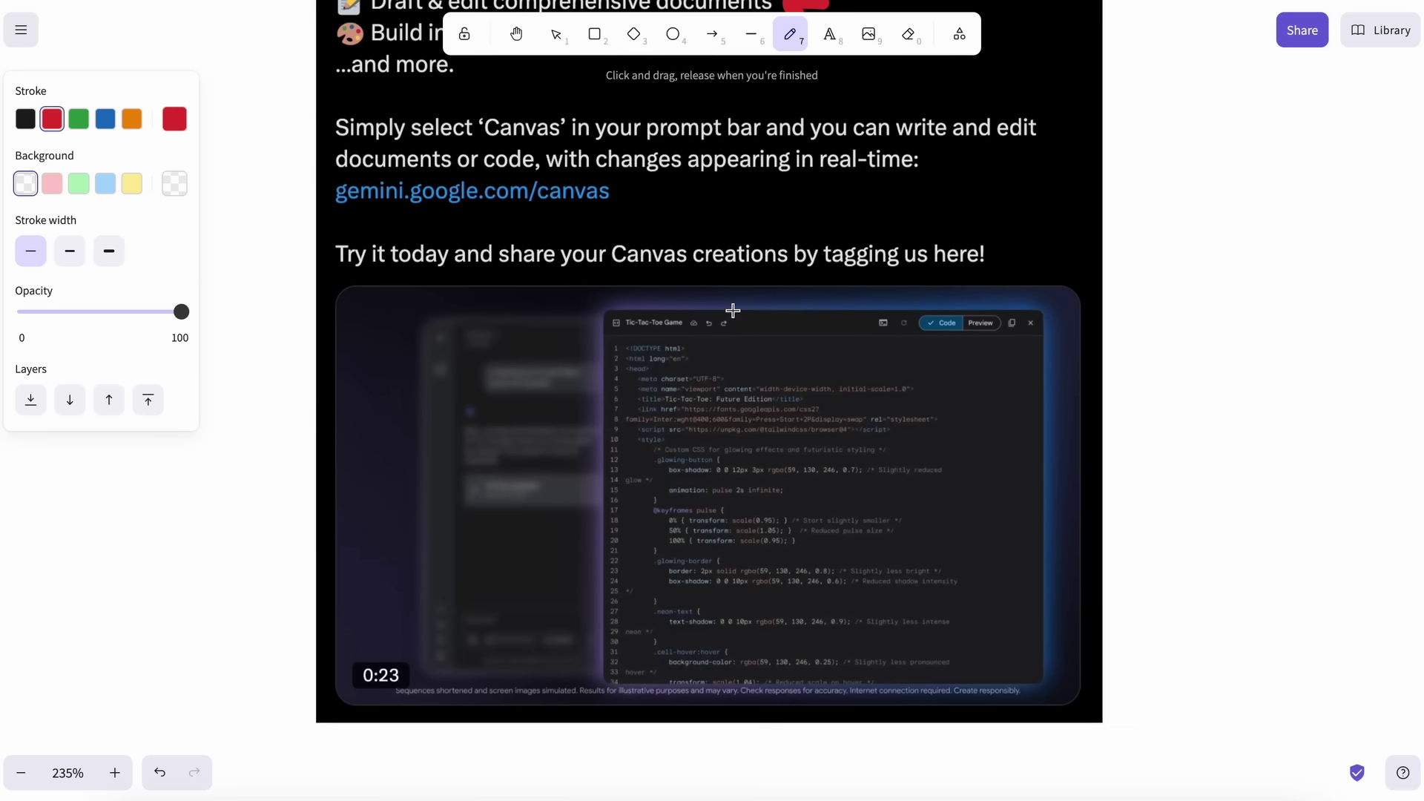
# Draw a curved red arrow pointing at the Preview tab in the code screenshot
pyautogui.scroll(5, 766, 408)
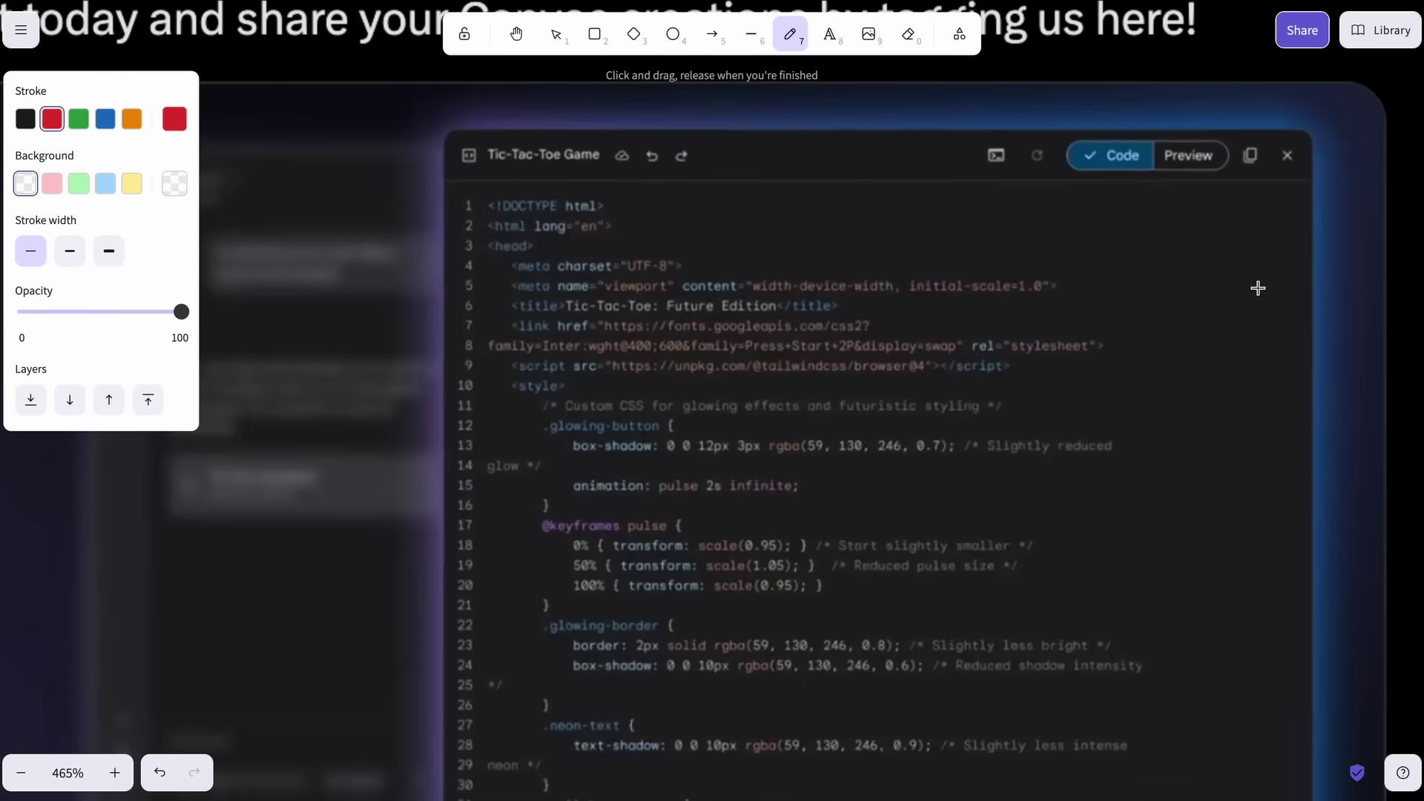
pyautogui.moveTo(1262, 291)
pyautogui.mouseDown()
pyautogui.moveTo(1207, 214)
pyautogui.moveTo(1179, 227)
pyautogui.moveTo(1202, 194)
pyautogui.moveTo(1237, 205)
pyautogui.mouseUp()
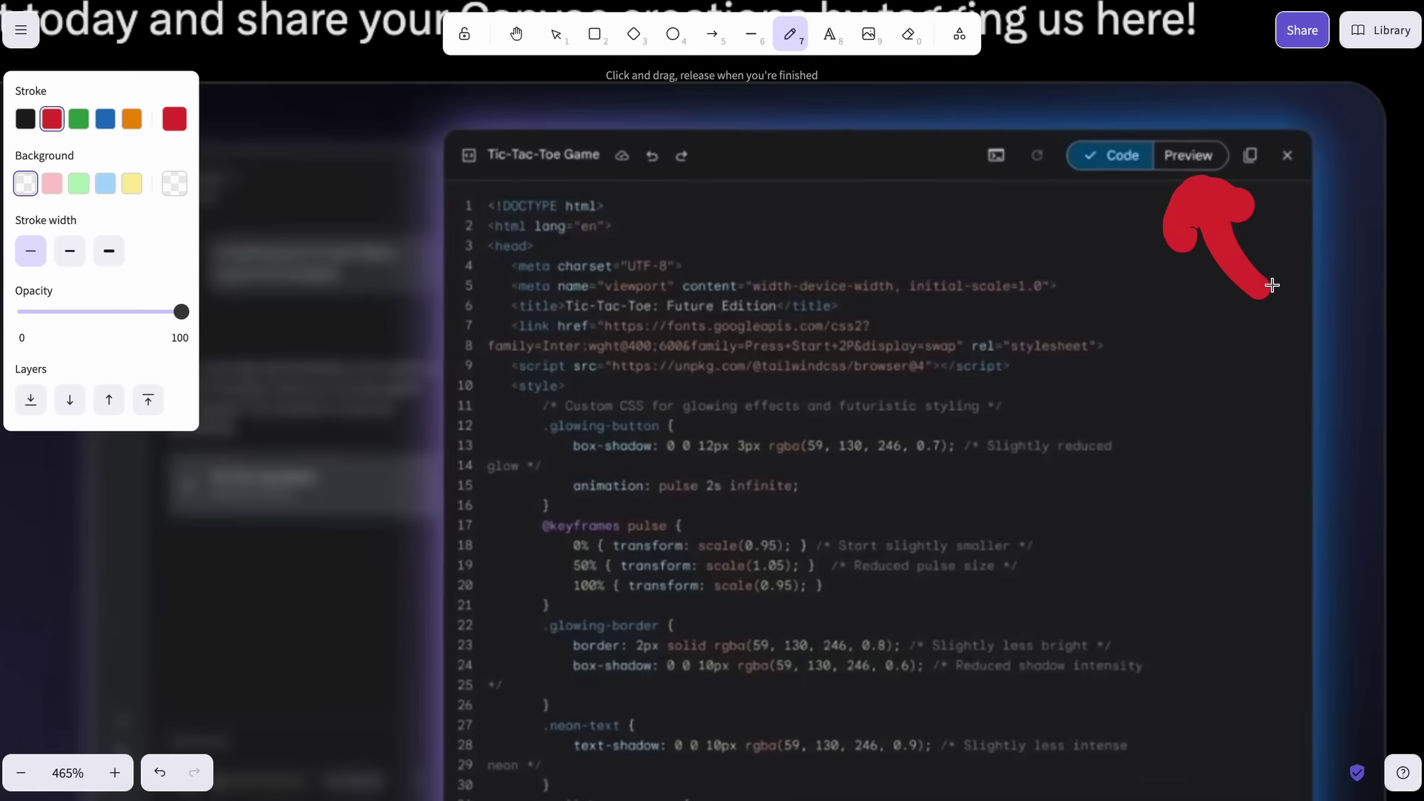
pyautogui.scroll(-5, 1272, 282)
pyautogui.scroll(3, 1271, 285)
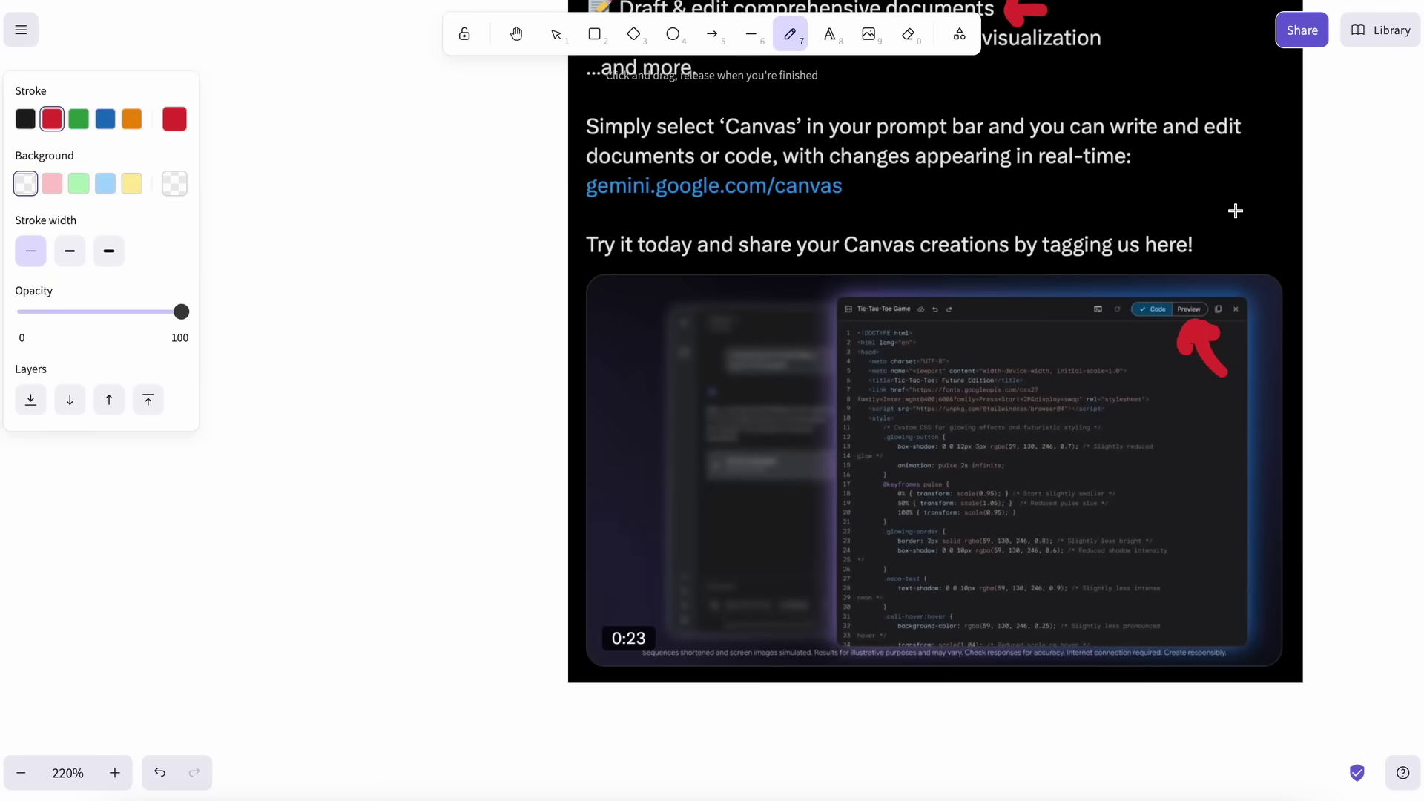
# Underline the 'games & visualization' bullet in red
pyautogui.scroll(2, 1234, 210)
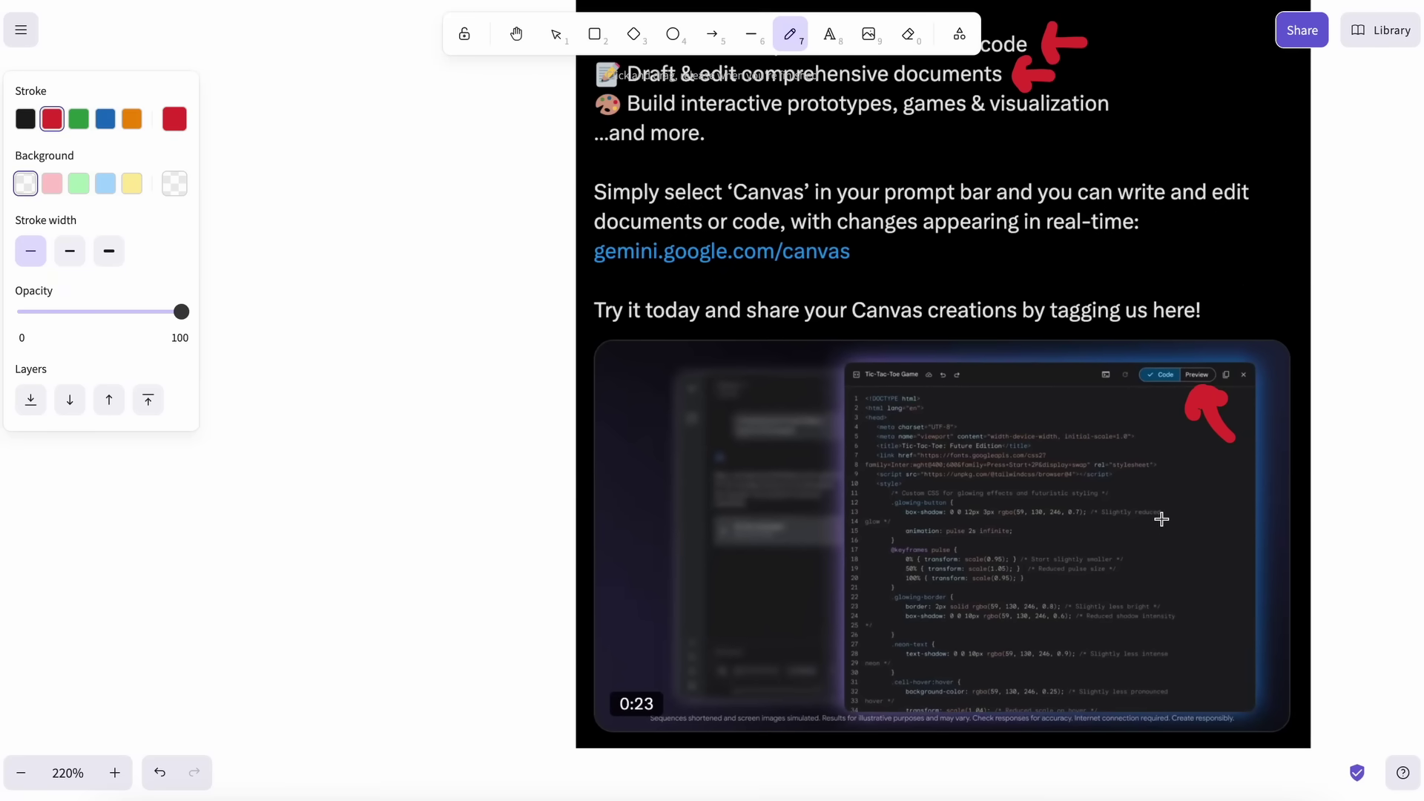
pyautogui.scroll(5, 1232, 593)
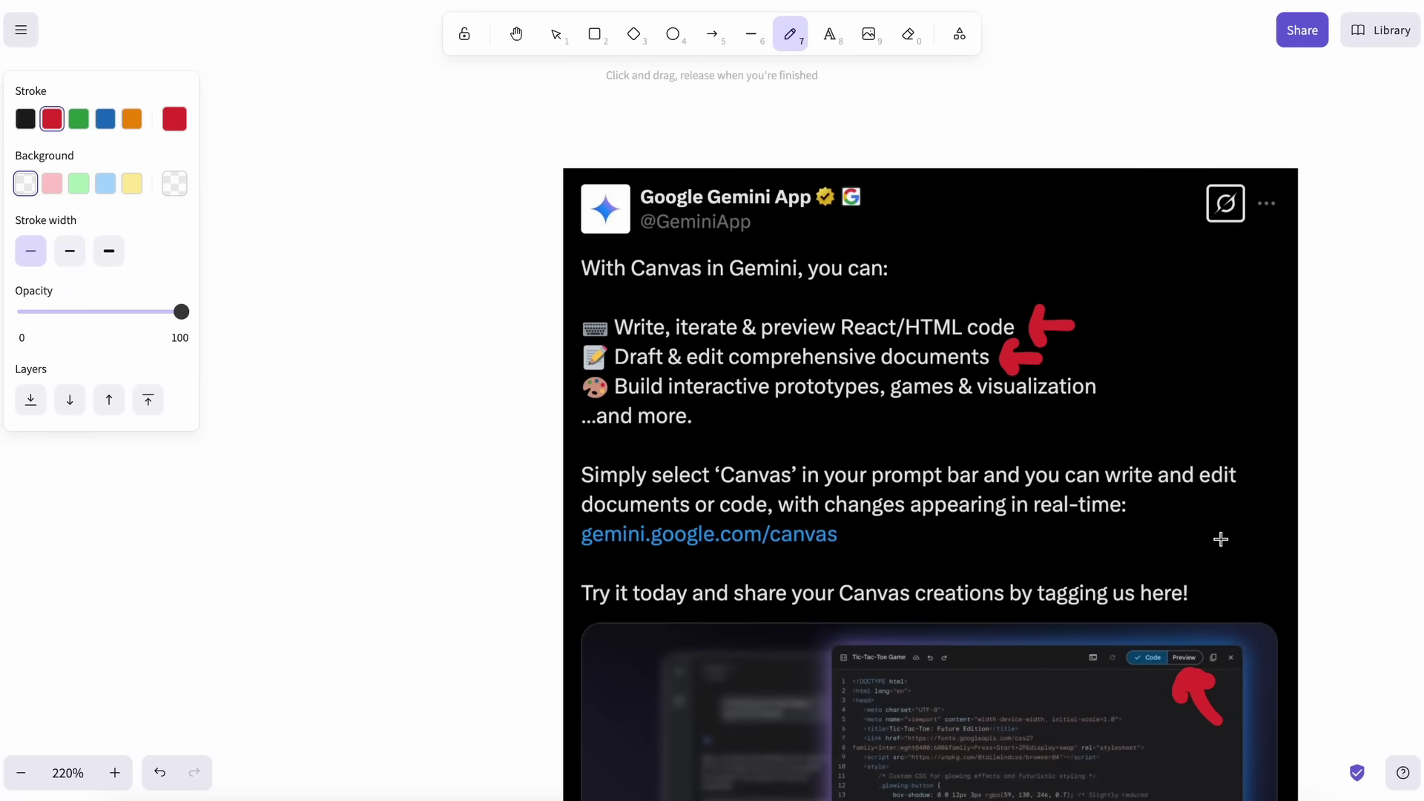
pyautogui.hscroll(1, 1219, 538)
pyautogui.scroll(-1, 1219, 538)
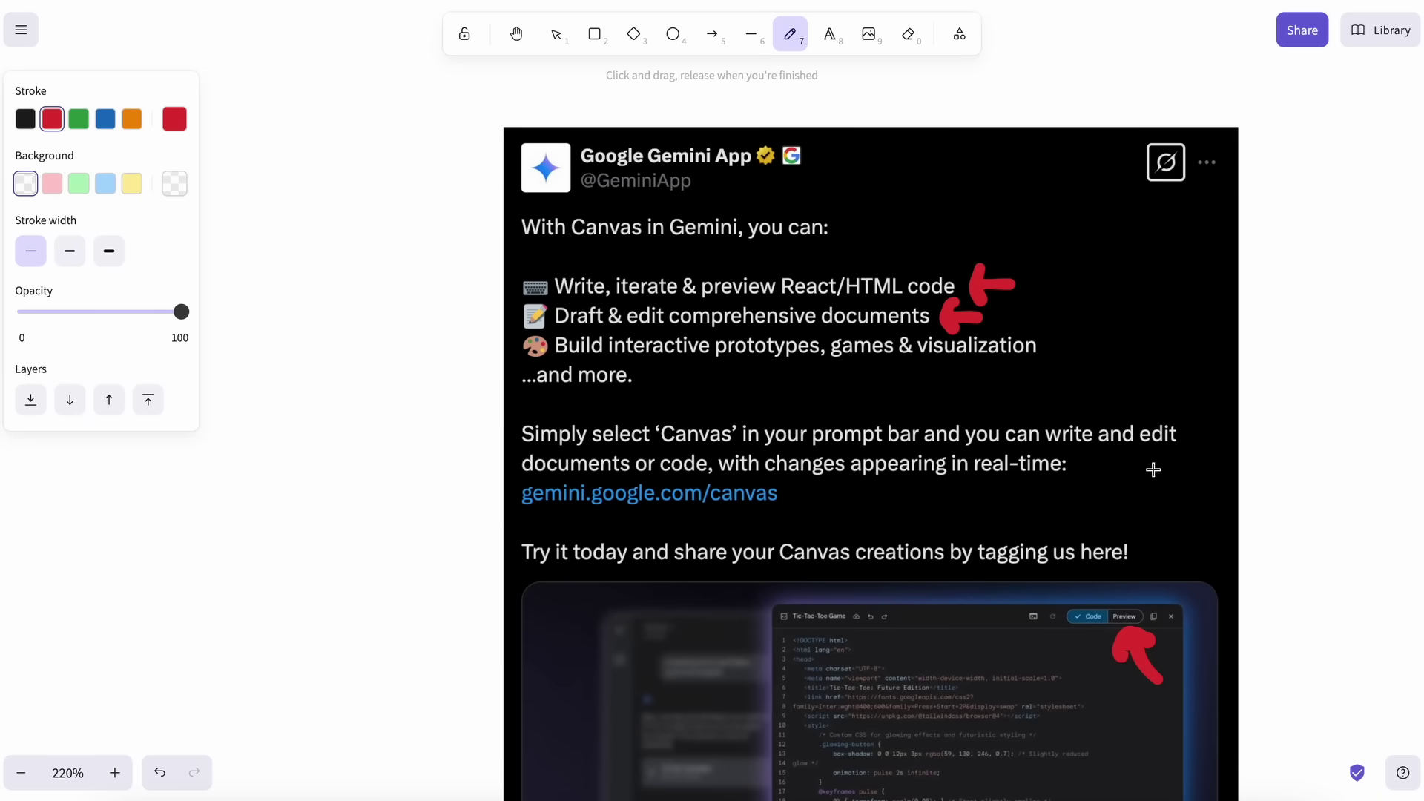
pyautogui.scroll(-1, 1113, 477)
pyautogui.hscroll(1, 1112, 477)
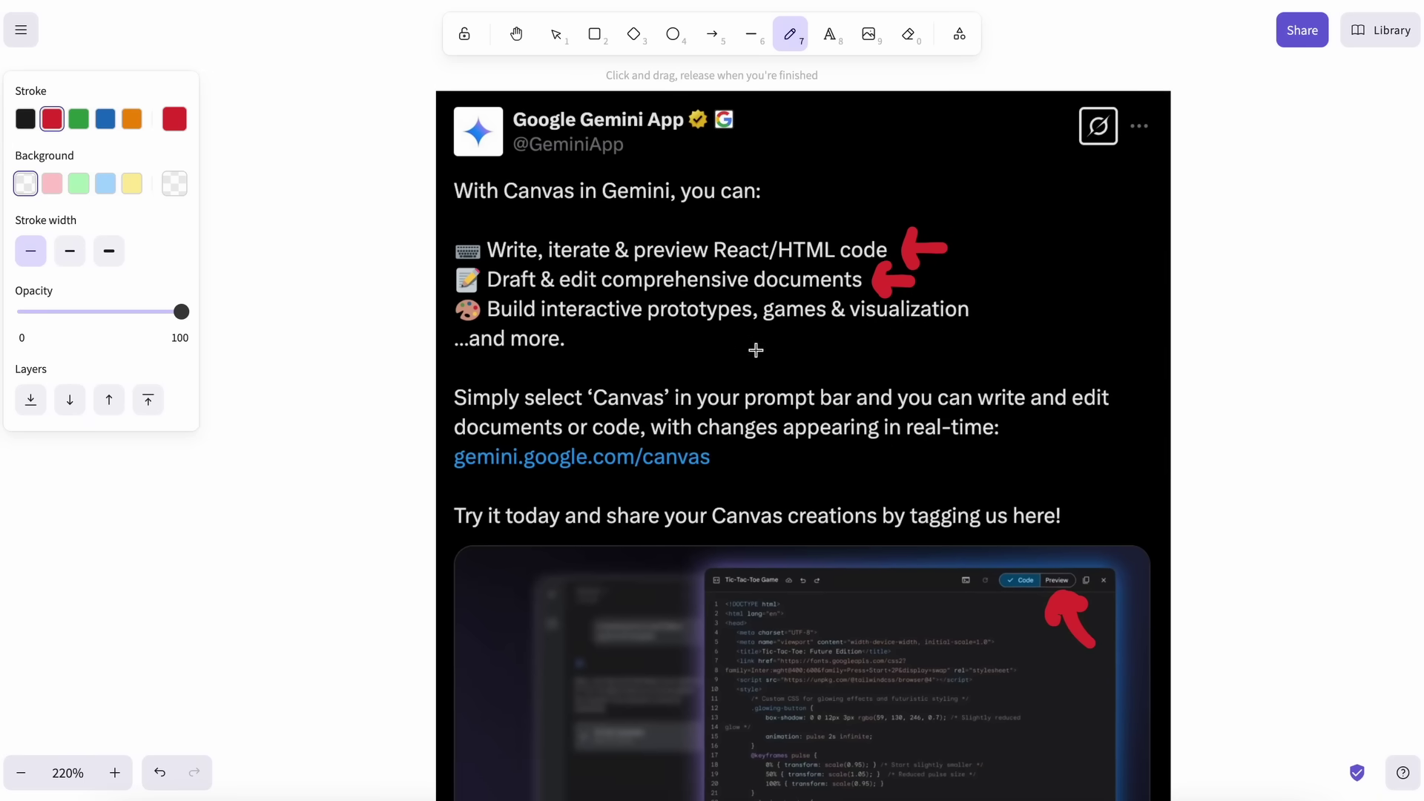
pyautogui.moveTo(738, 343); pyautogui.dragTo(974, 331)
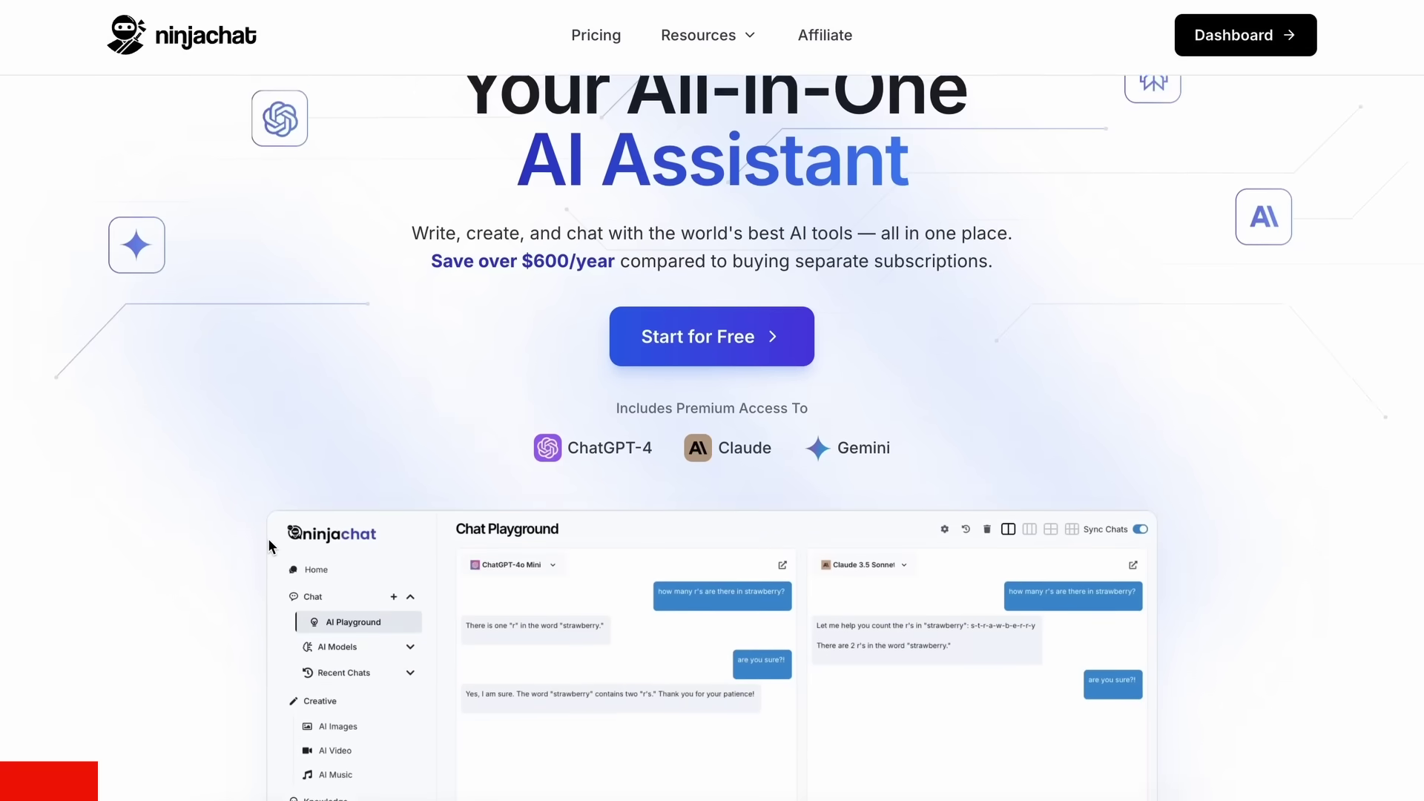
# Ask Gemini 2.0 Flash about the best Tesla cars, then send 'Argue how AI might change the world' to ChatGPT-4o Mini and Claude 3.7 Sonnet
pyautogui.scroll(-7, 269, 542)
pyautogui.scroll(-14, 269, 552)
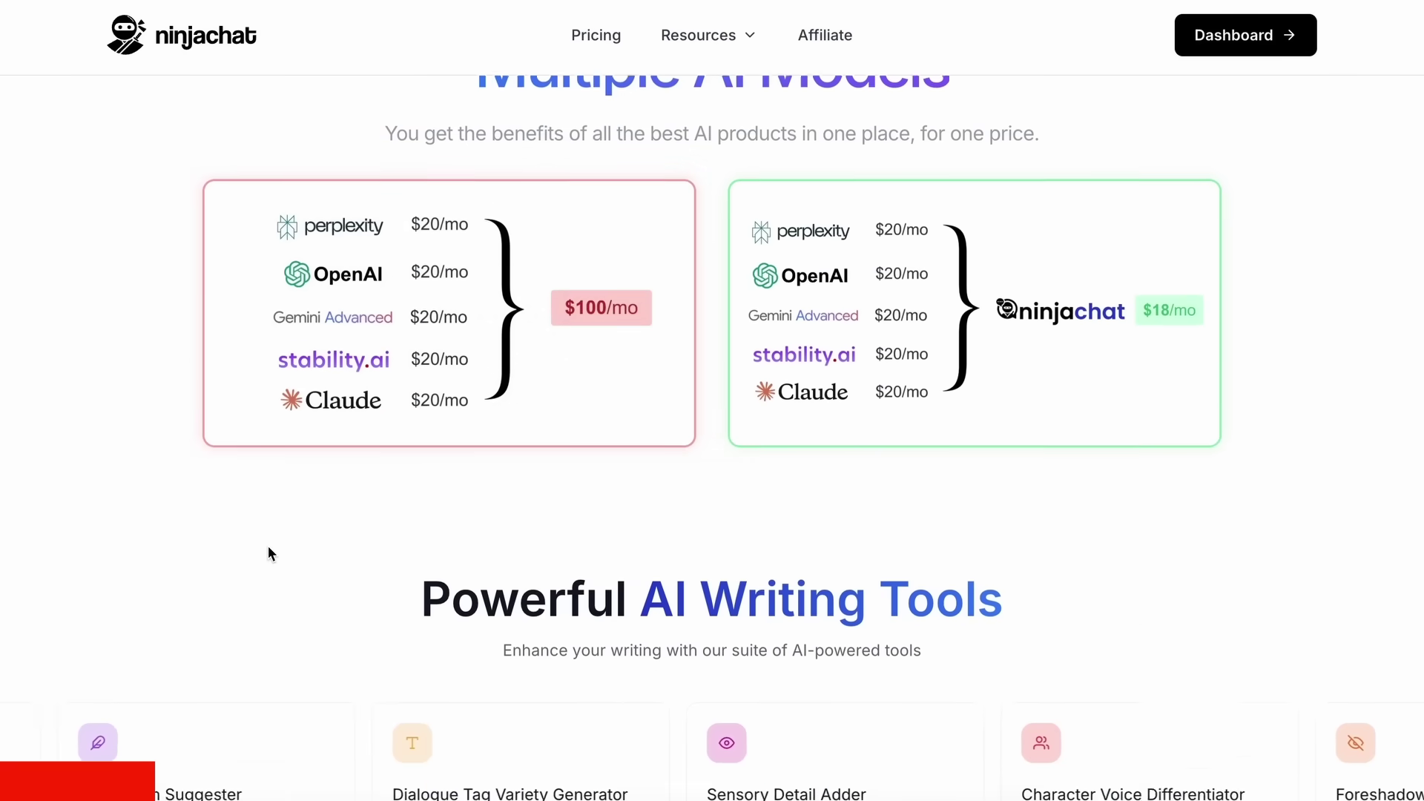
pyautogui.scroll(-12, 270, 551)
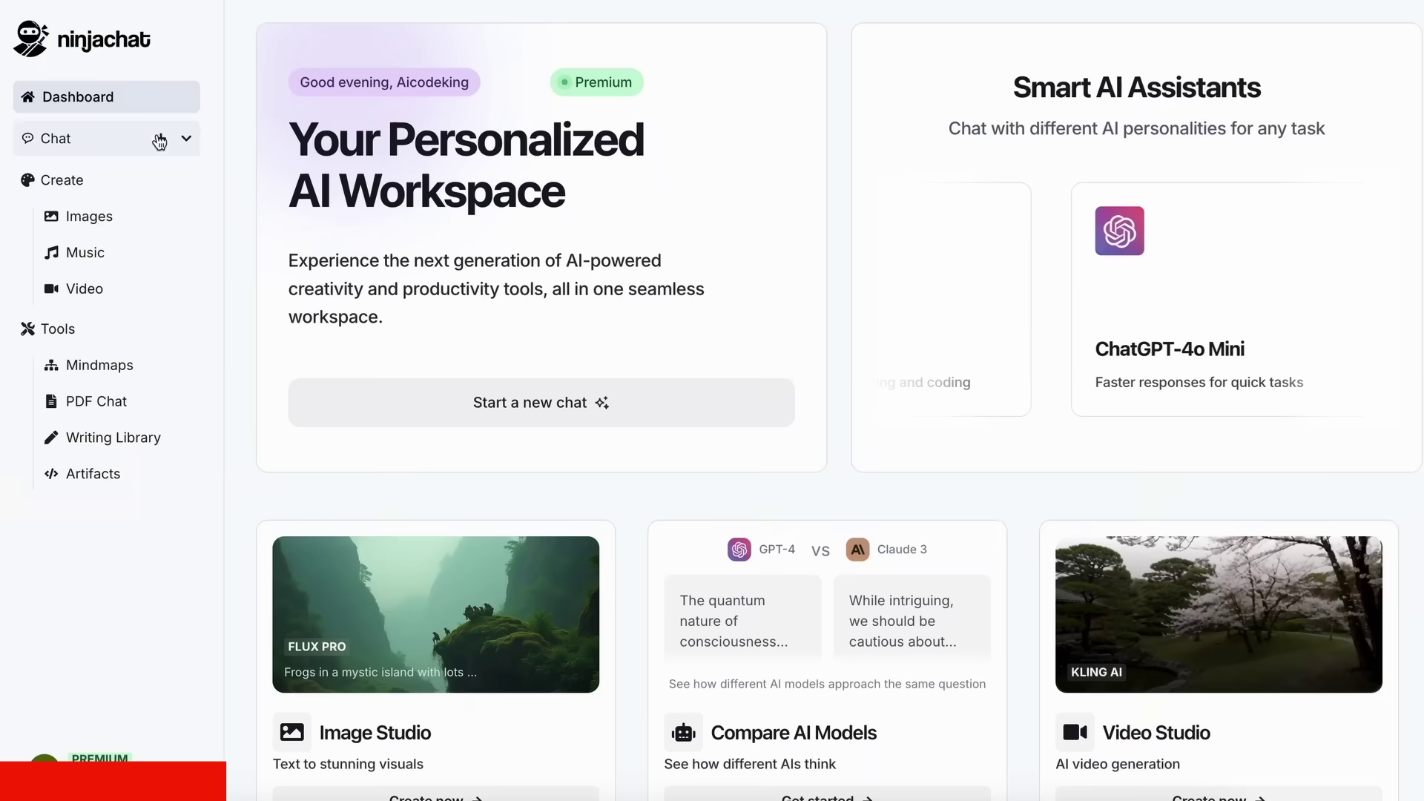
pyautogui.click(187, 138)
pyautogui.click(160, 138)
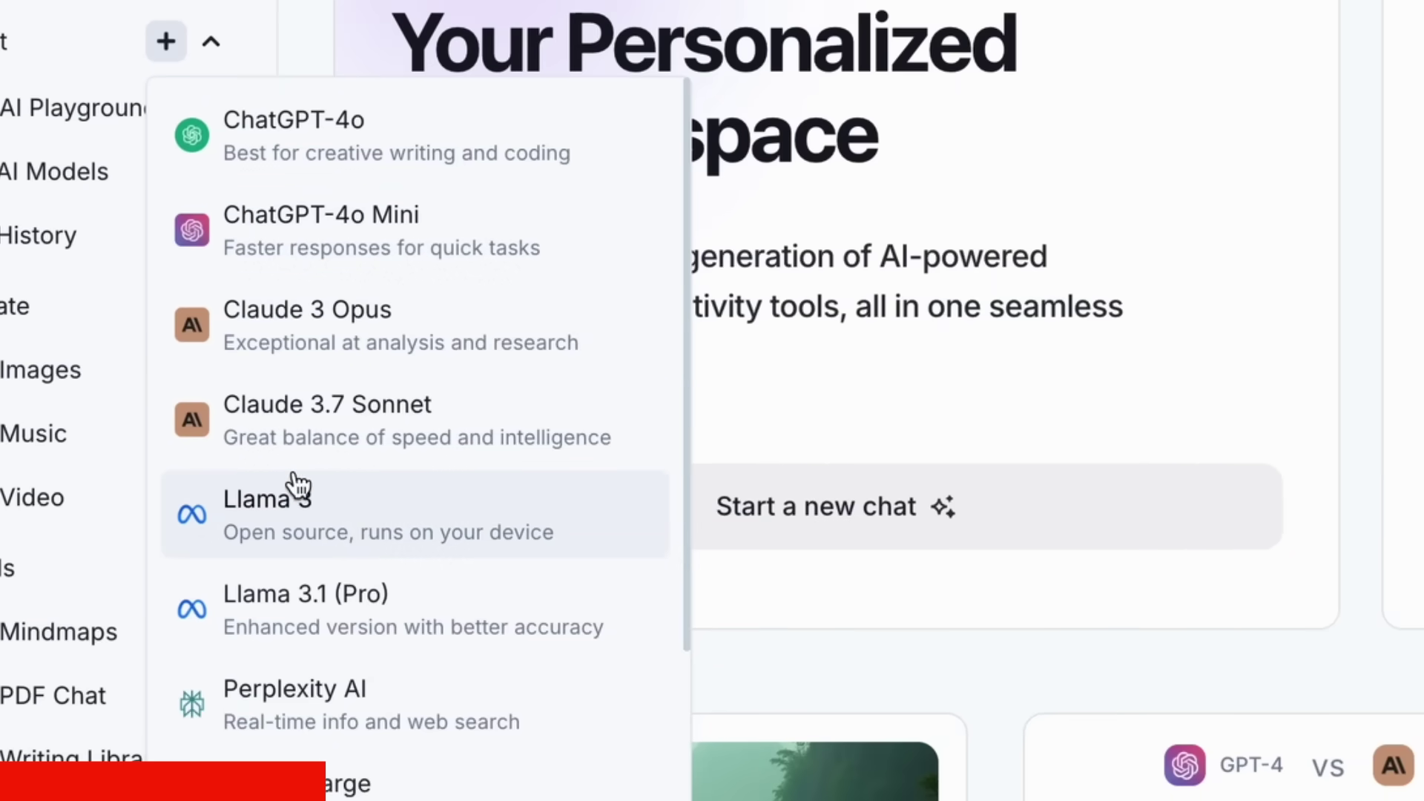
pyautogui.scroll(-5, 362, 749)
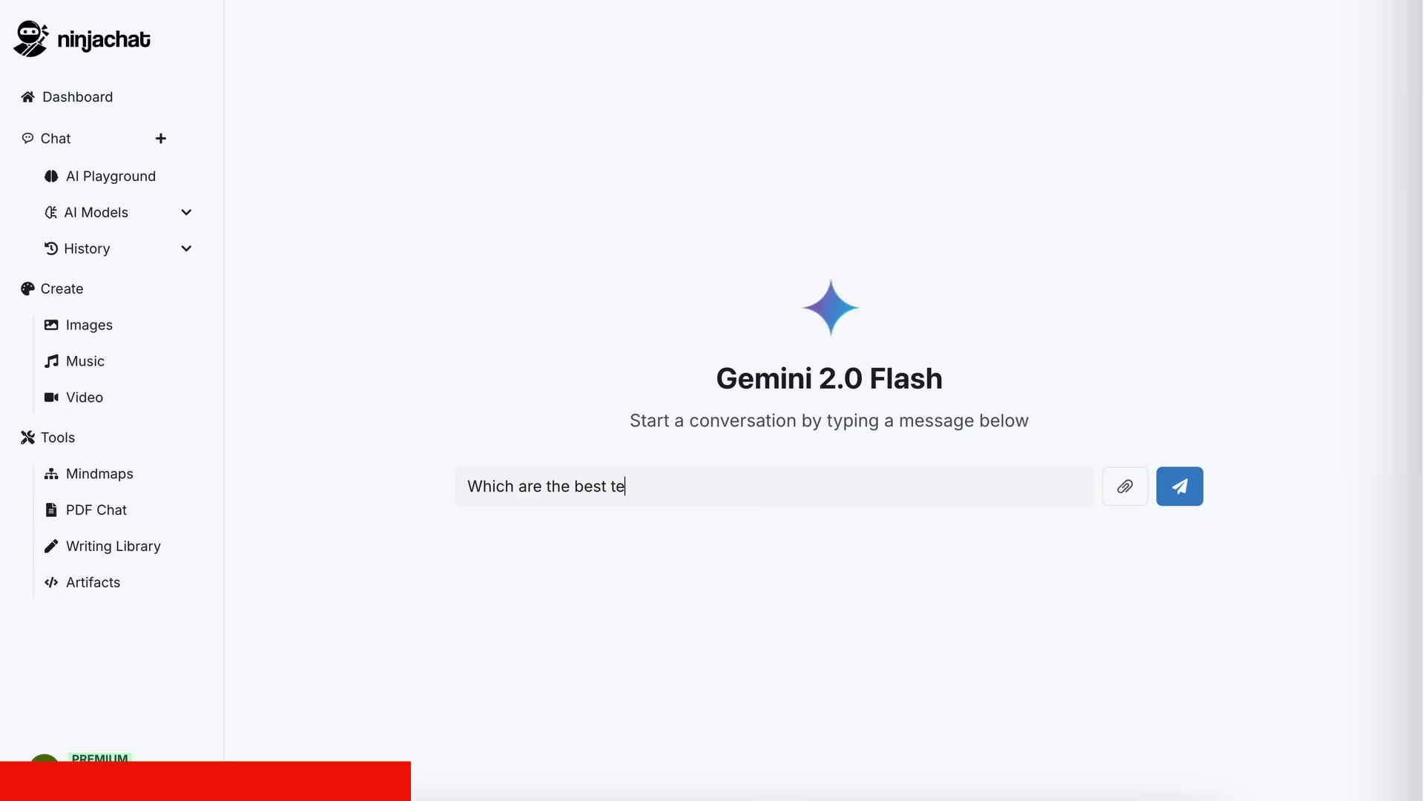
pyautogui.write('sla cars?')
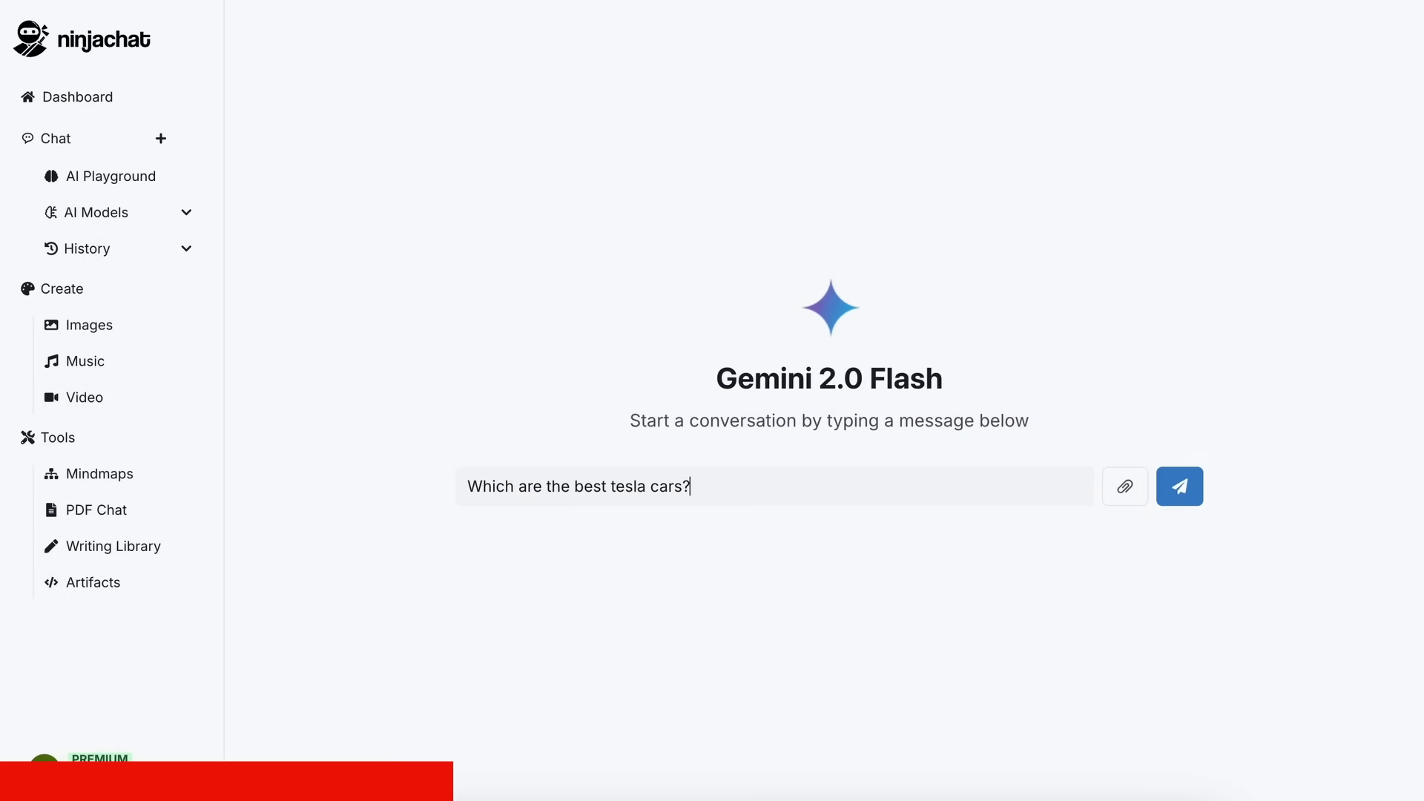
pyautogui.press('Return')
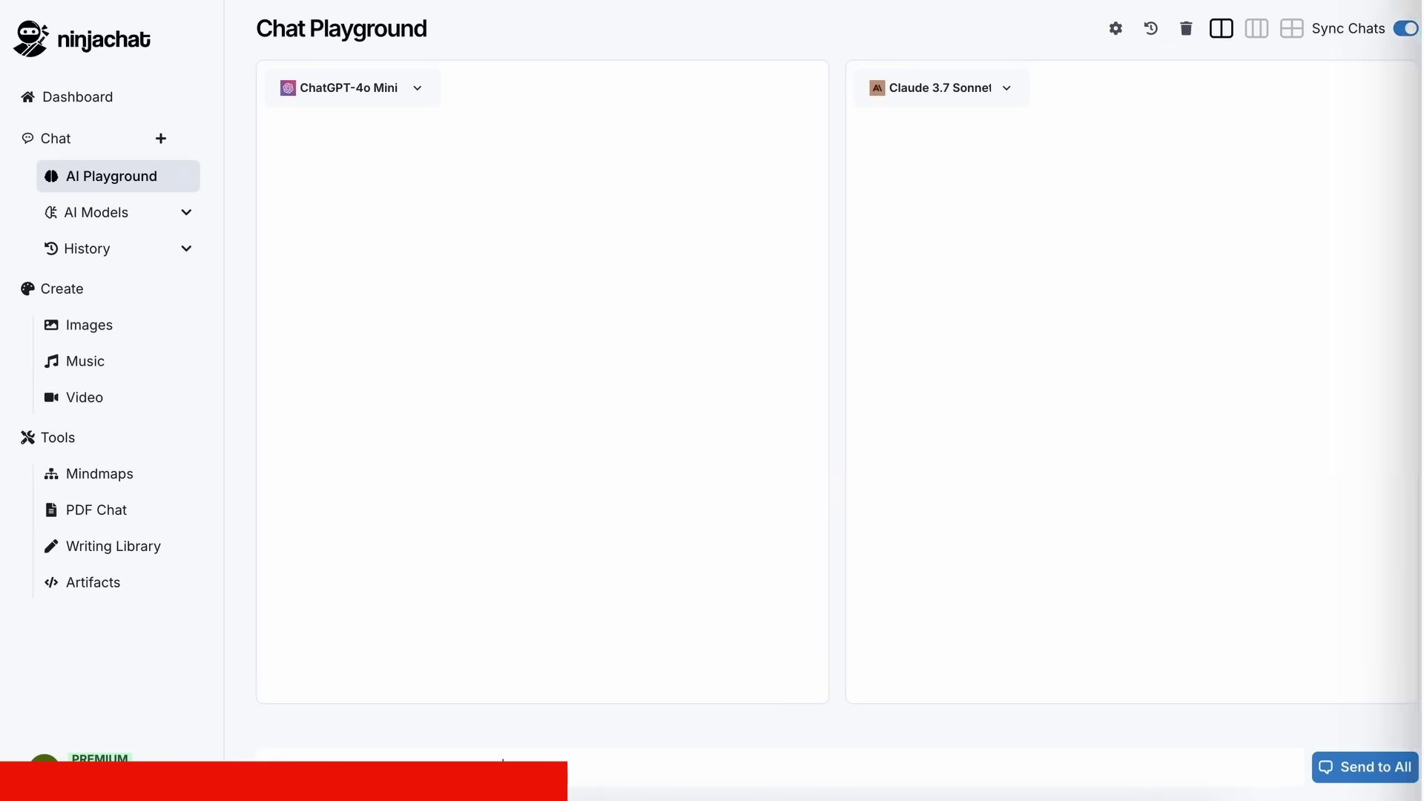
pyautogui.press('Return')
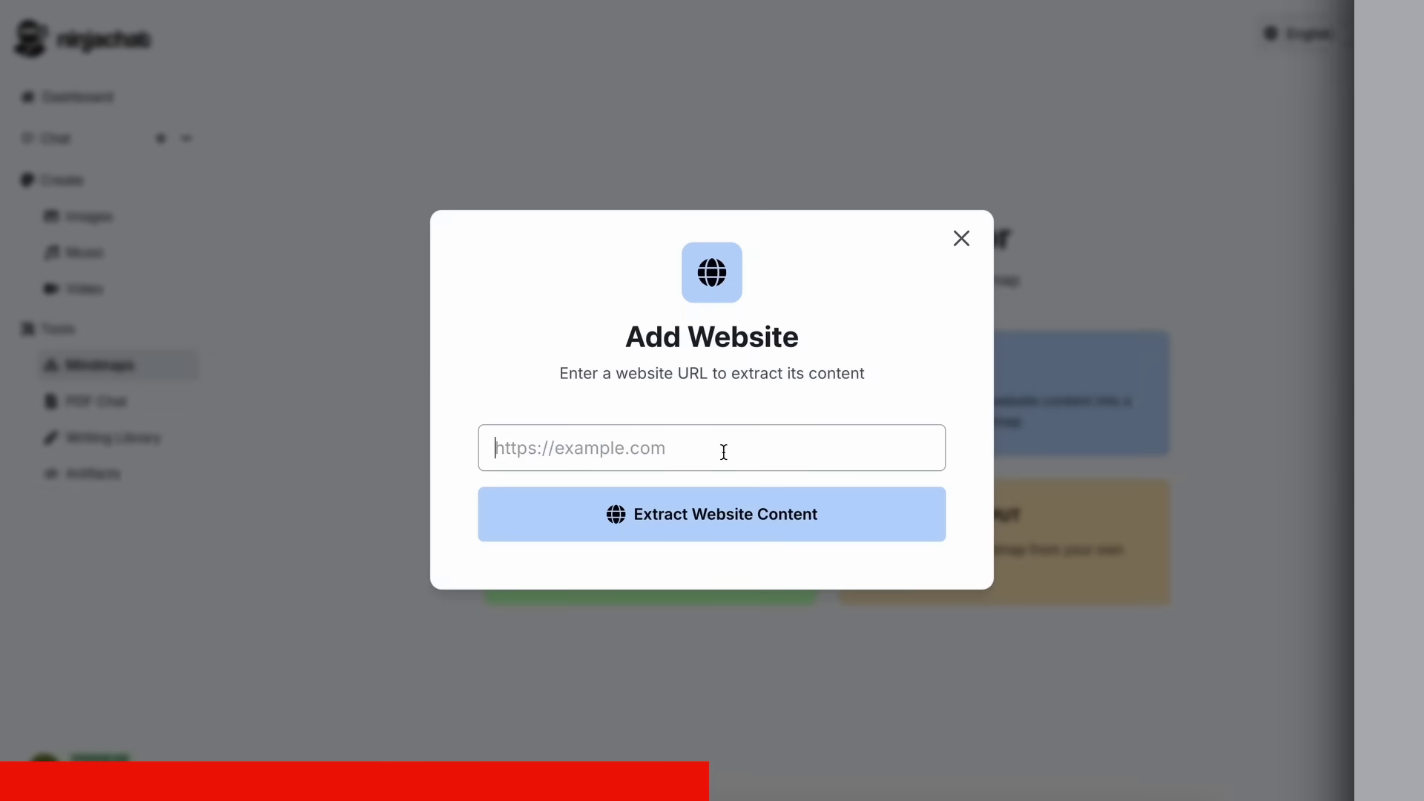
# Generate a mindmap from the Mistral OCR page link, then show pricing billed yearly
pyautogui.write('https://mistral.ai/en/news/mistral-ocr')
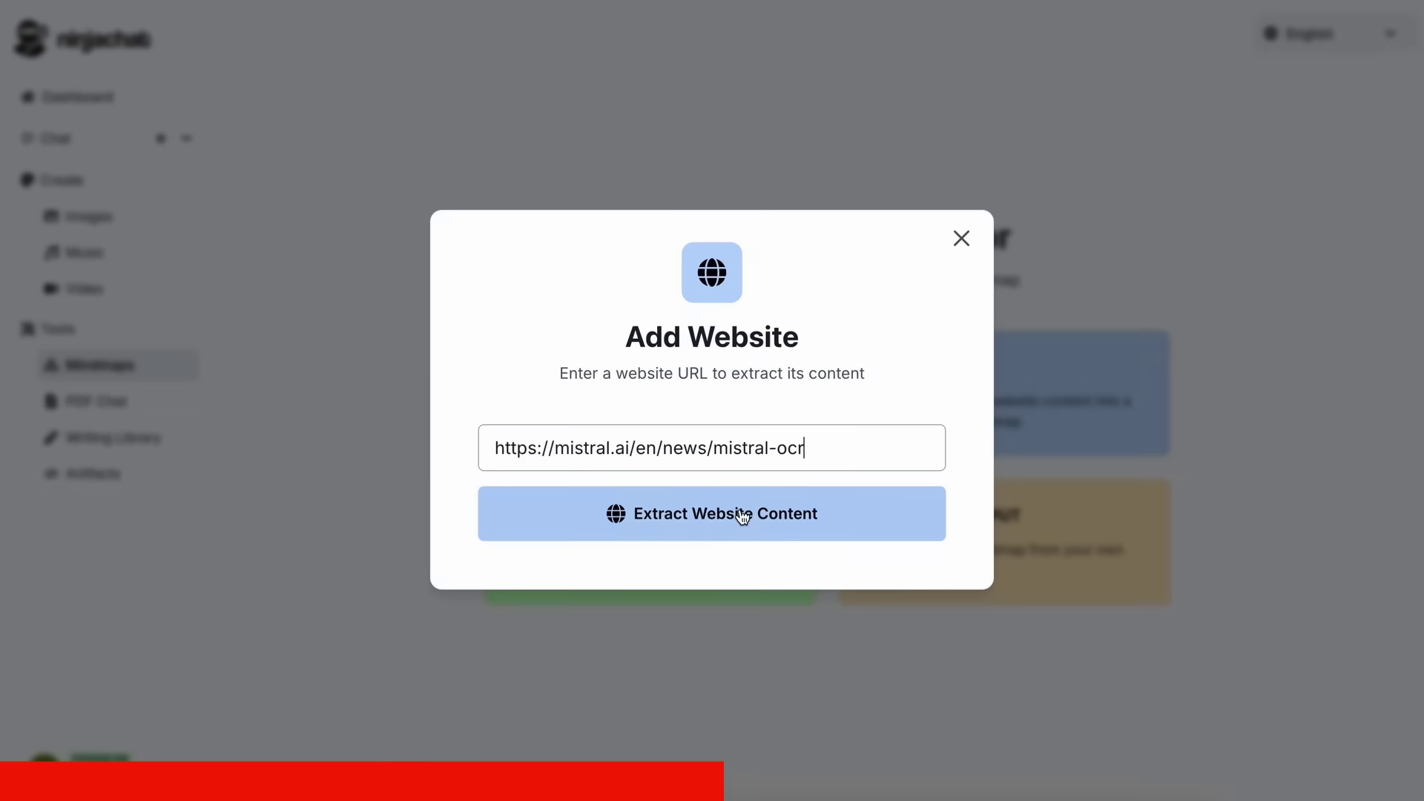
pyautogui.click(741, 511)
pyautogui.scroll(5, 678, 593)
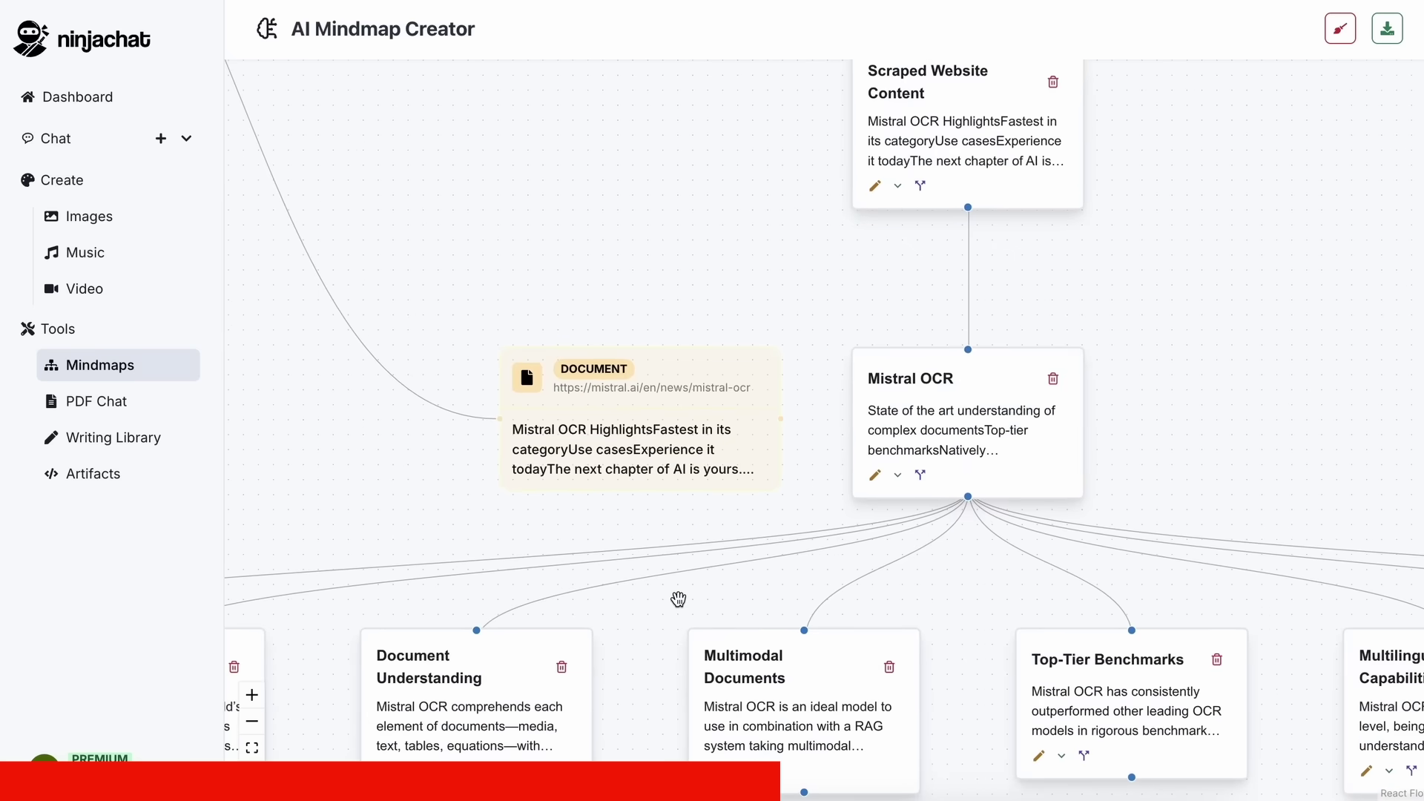
pyautogui.moveTo(719, 372); pyautogui.dragTo(537, 261)
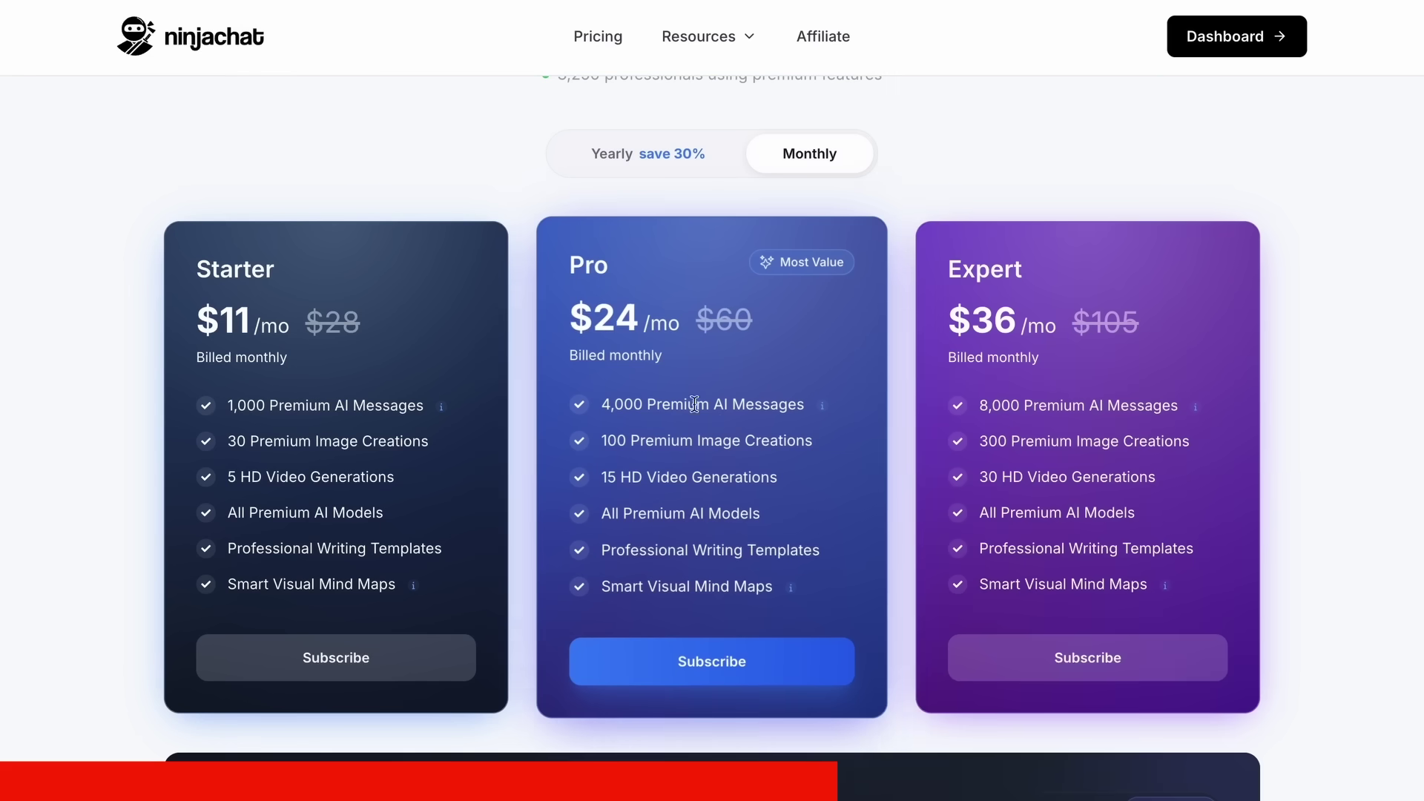
pyautogui.scroll(-1, 677, 388)
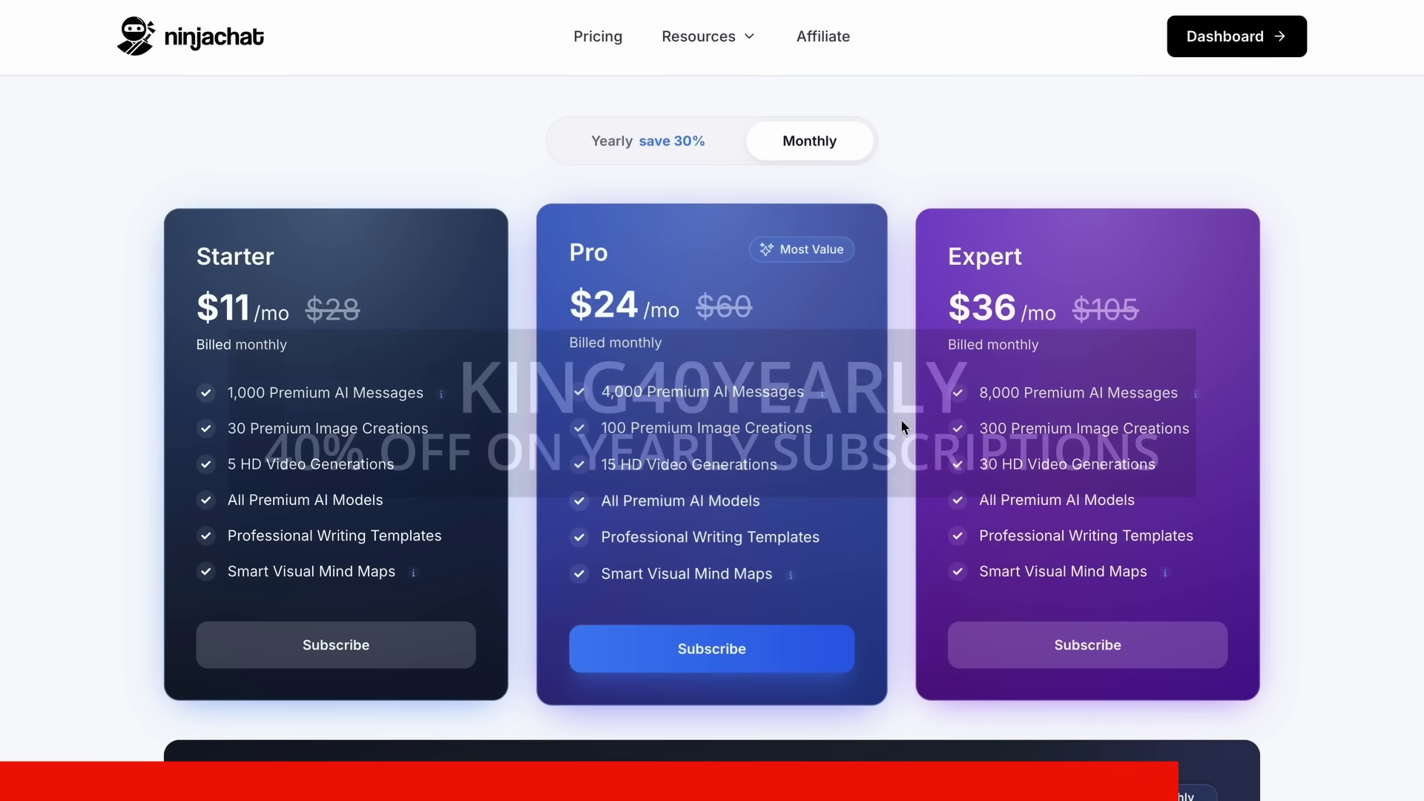
pyautogui.click(689, 137)
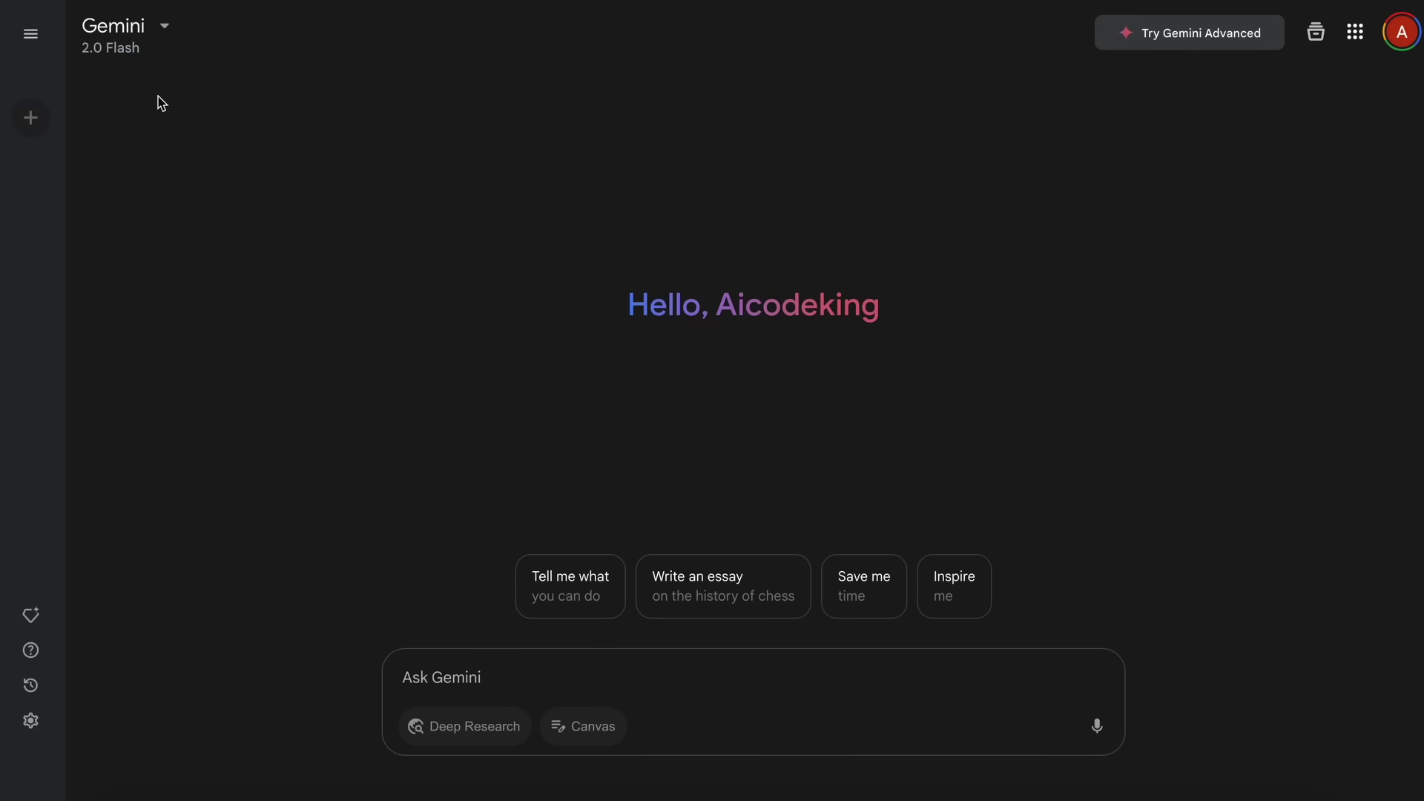
# Check the Gemini model list, leaving 2.0 Flash selected in the fresh chat
pyautogui.click(152, 57)
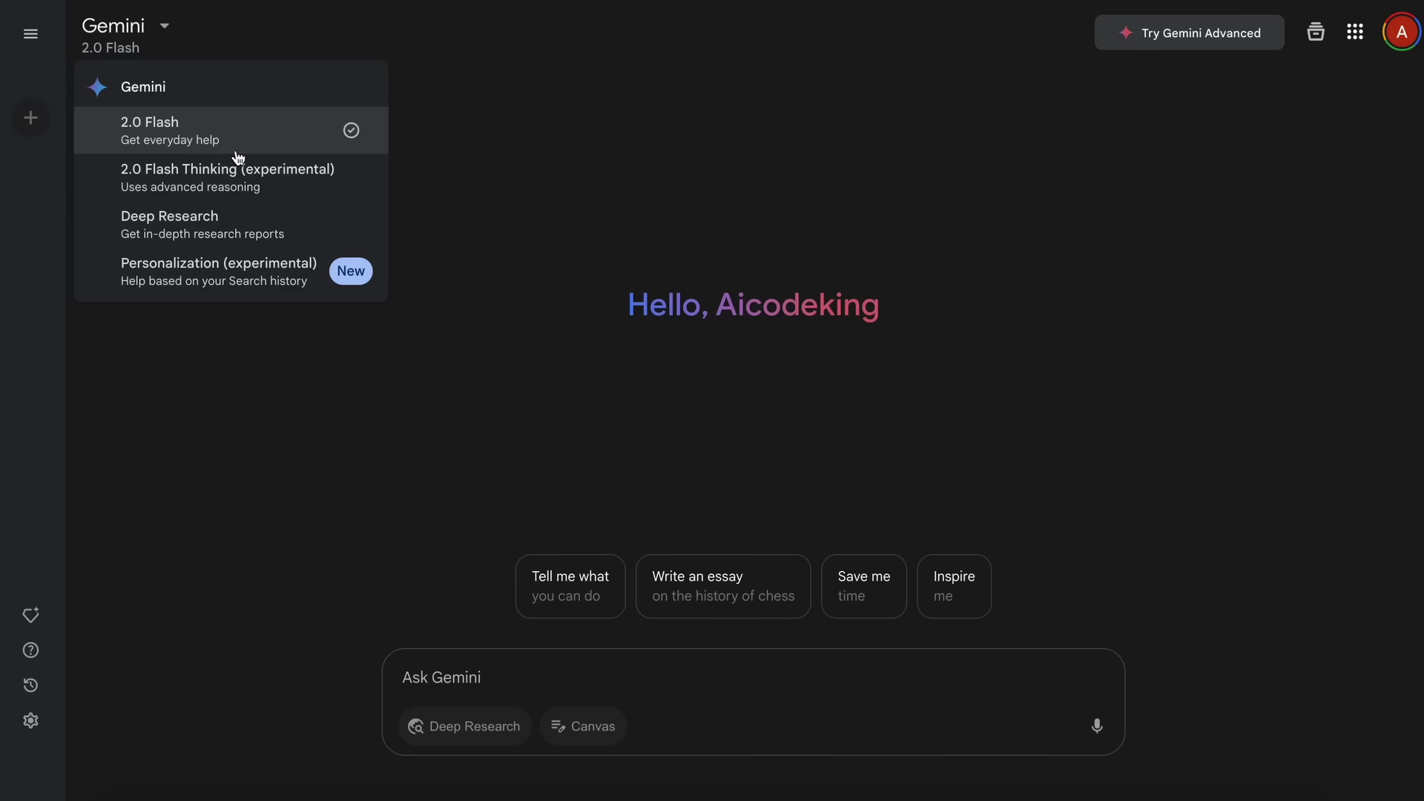
pyautogui.click(291, 415)
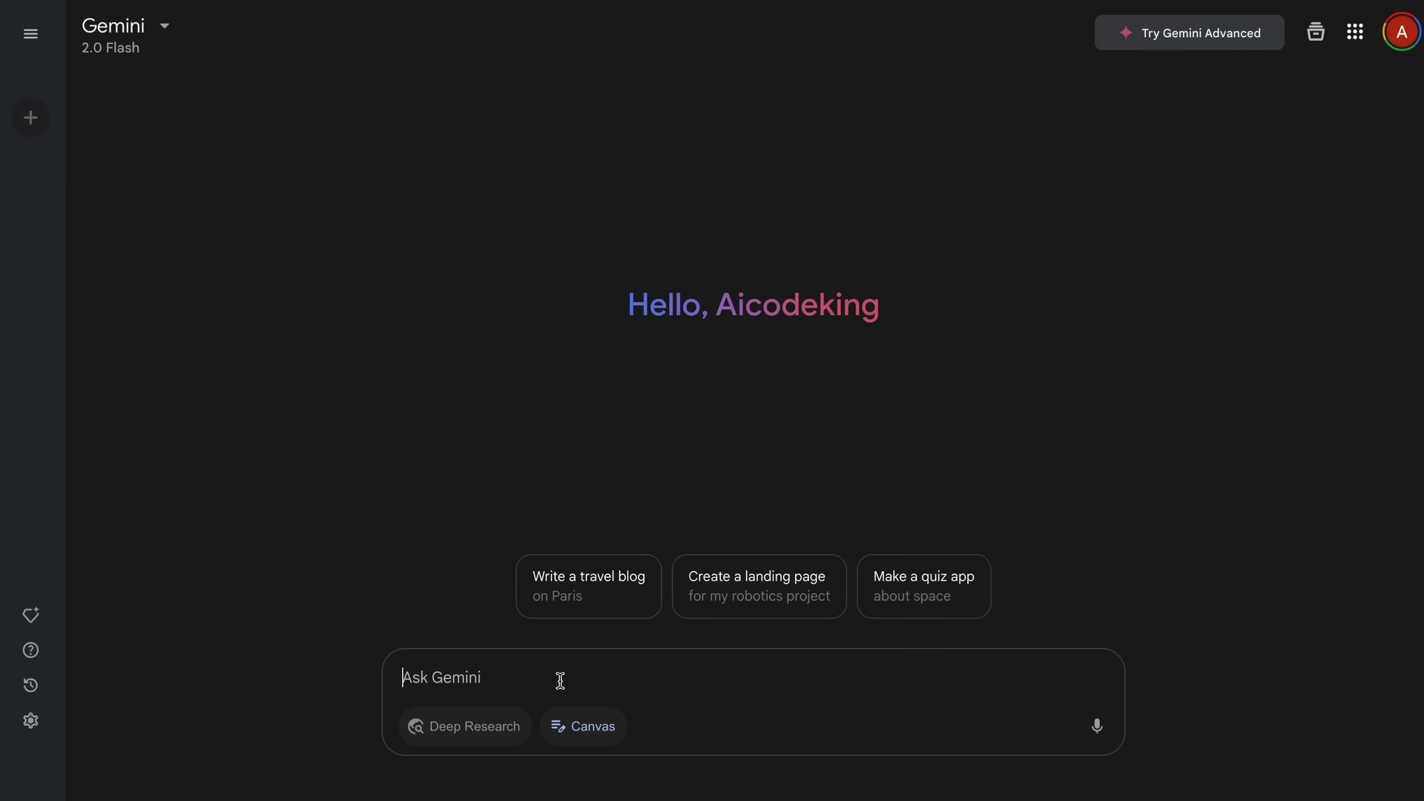
# Send the prompt 'Write an essay about Future with AI.'
pyautogui.write('Mak')
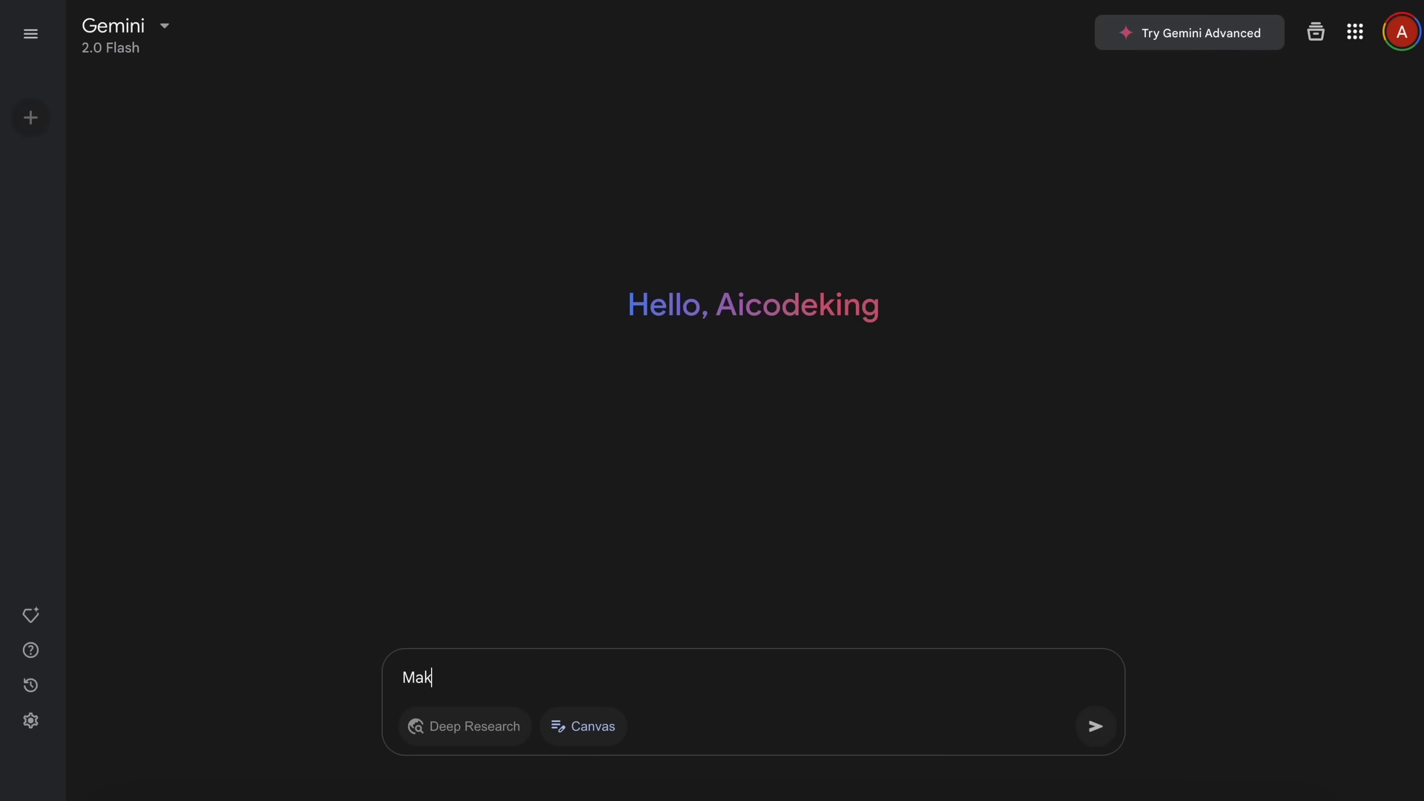
pyautogui.press('BackSpace')
pyautogui.write('Write an esssay about')
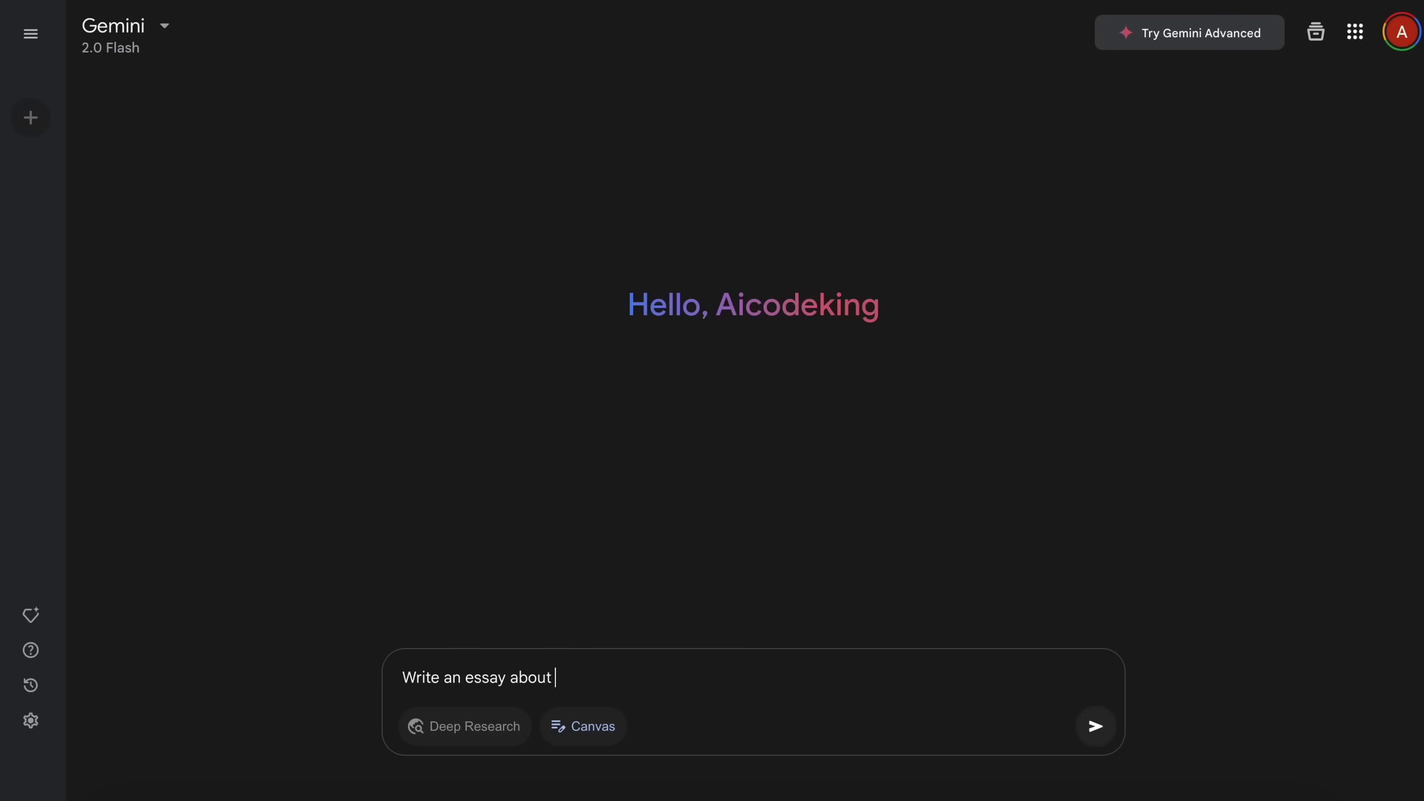
pyautogui.write(' Future with AI.')
pyautogui.press('Return')
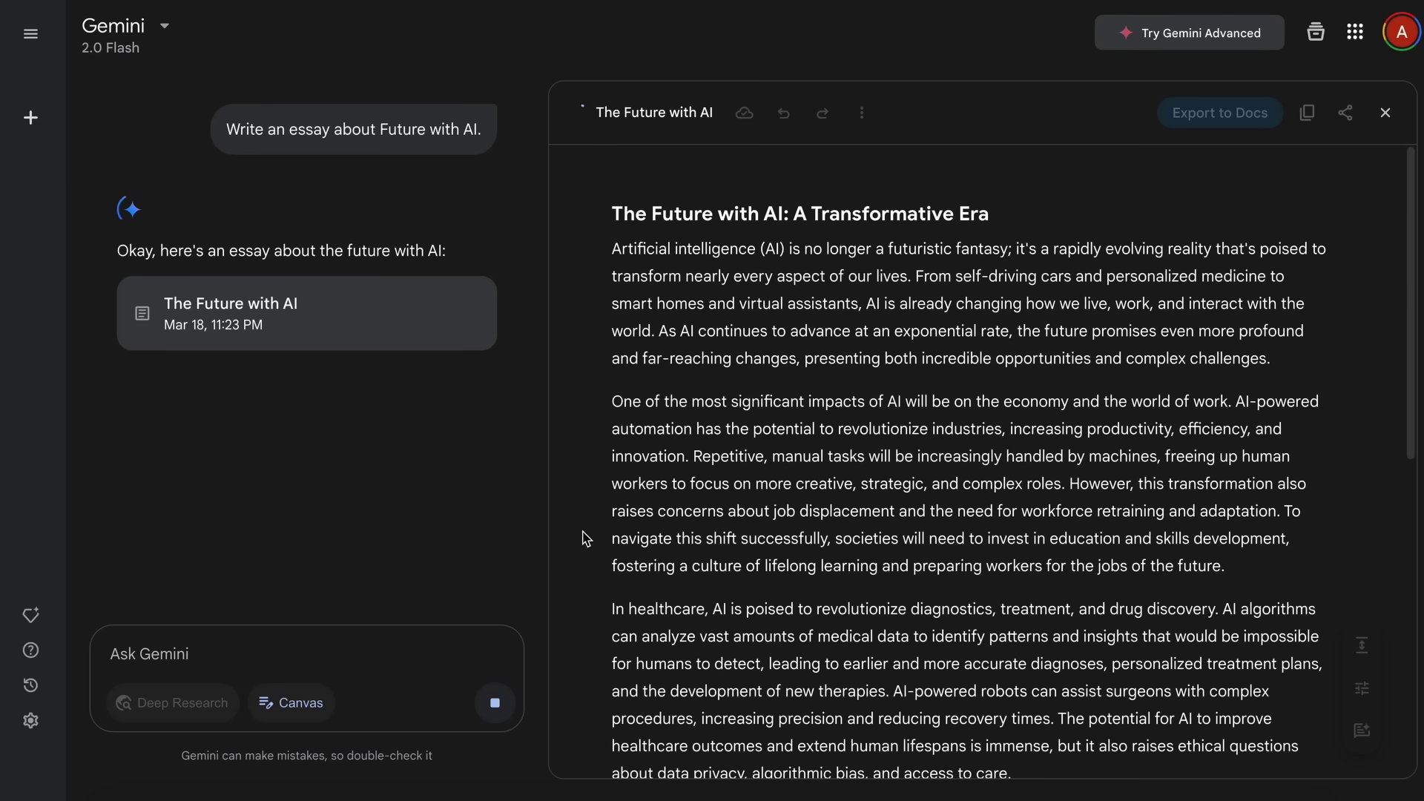
# Review the generated 'The Future with AI: A Transformative Era' essay and click into its first paragraph
pyautogui.scroll(-8, 586, 538)
pyautogui.scroll(-2, 627, 491)
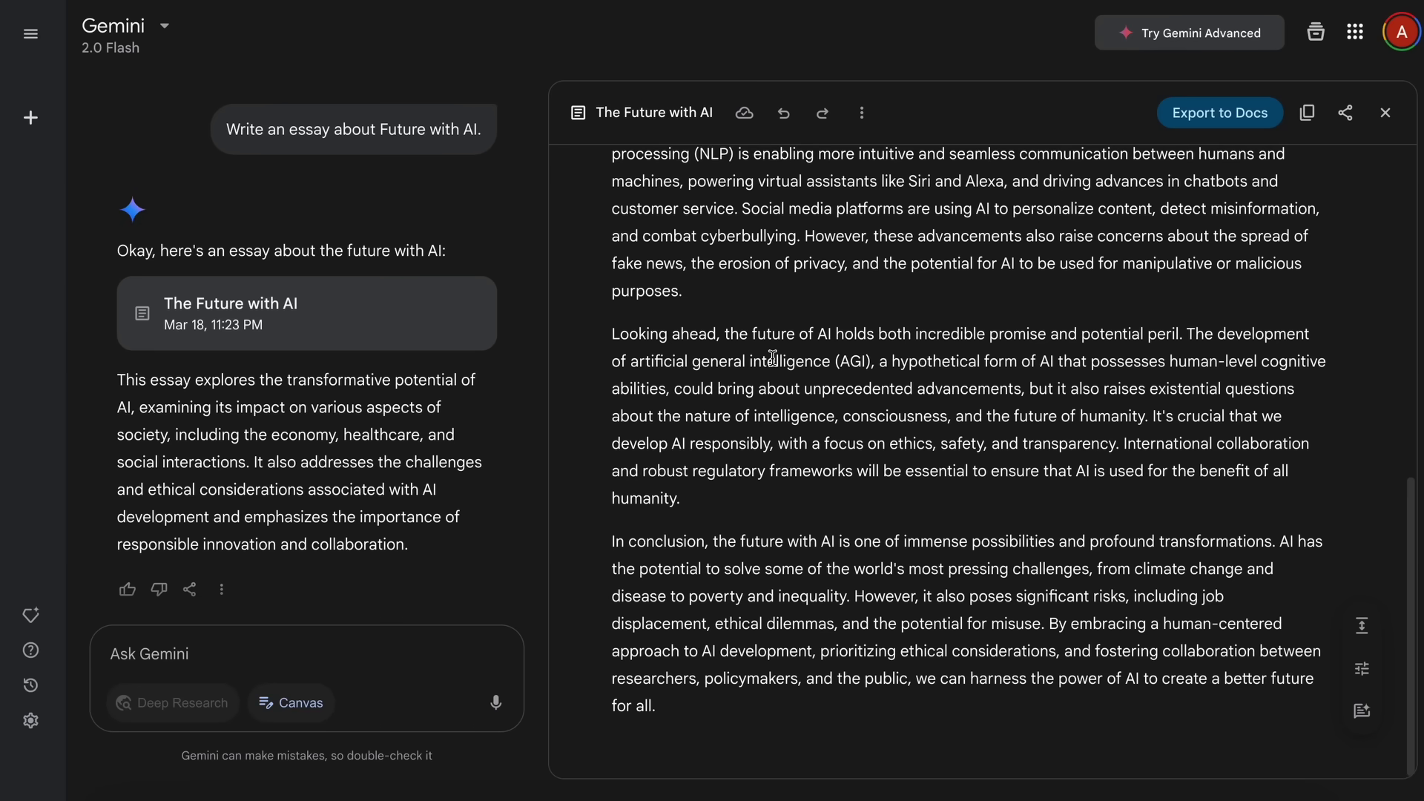
pyautogui.scroll(10, 772, 358)
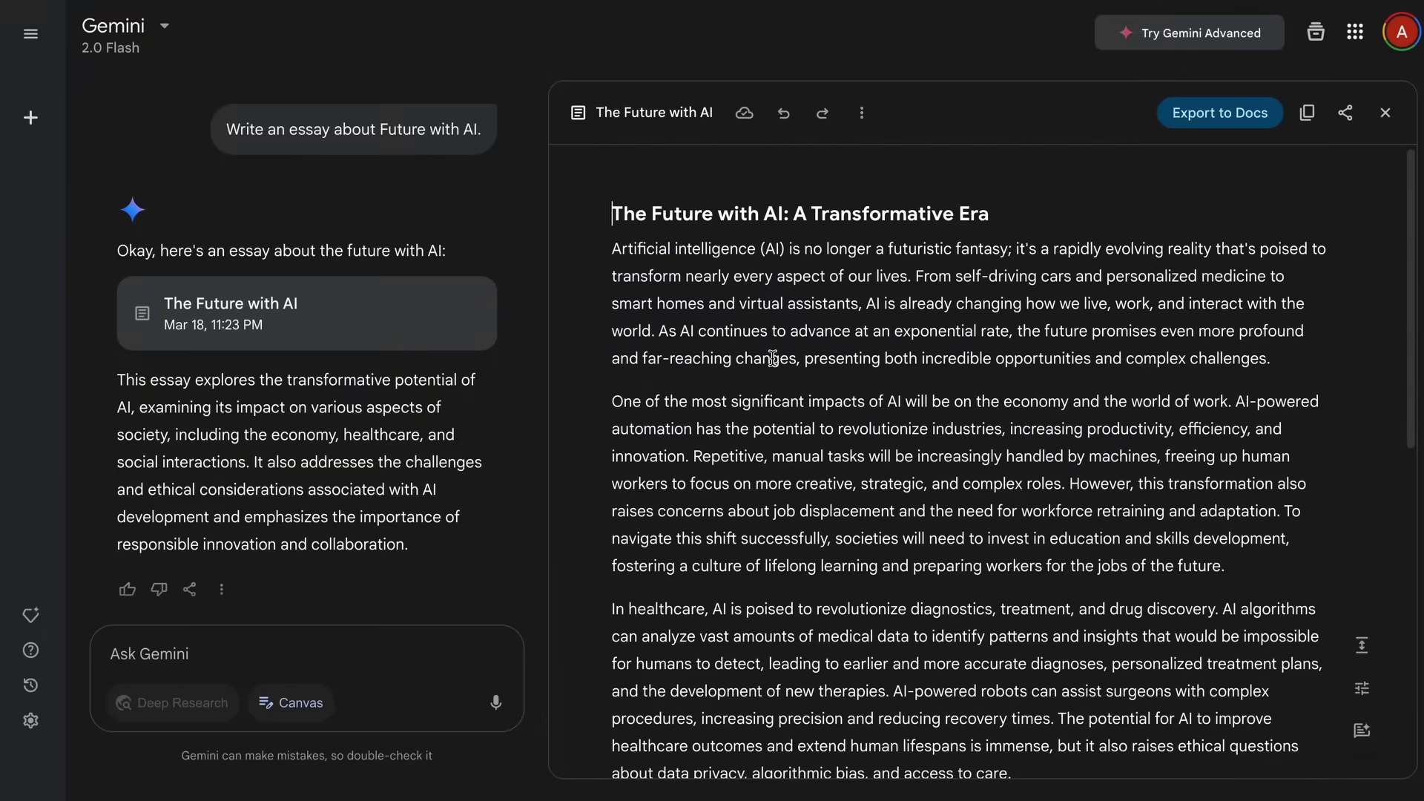
pyautogui.click(805, 330)
pyautogui.click(1382, 113)
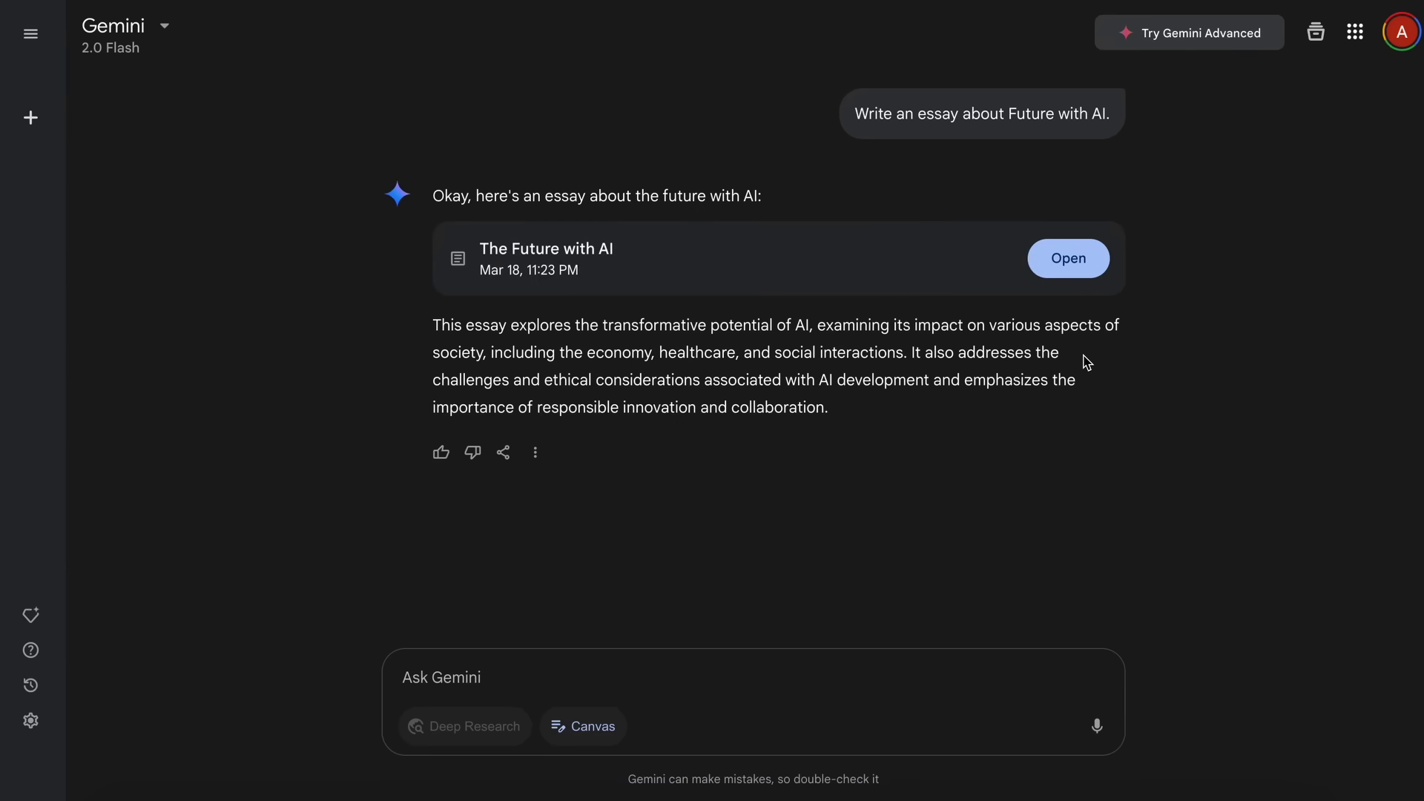
pyautogui.click(952, 282)
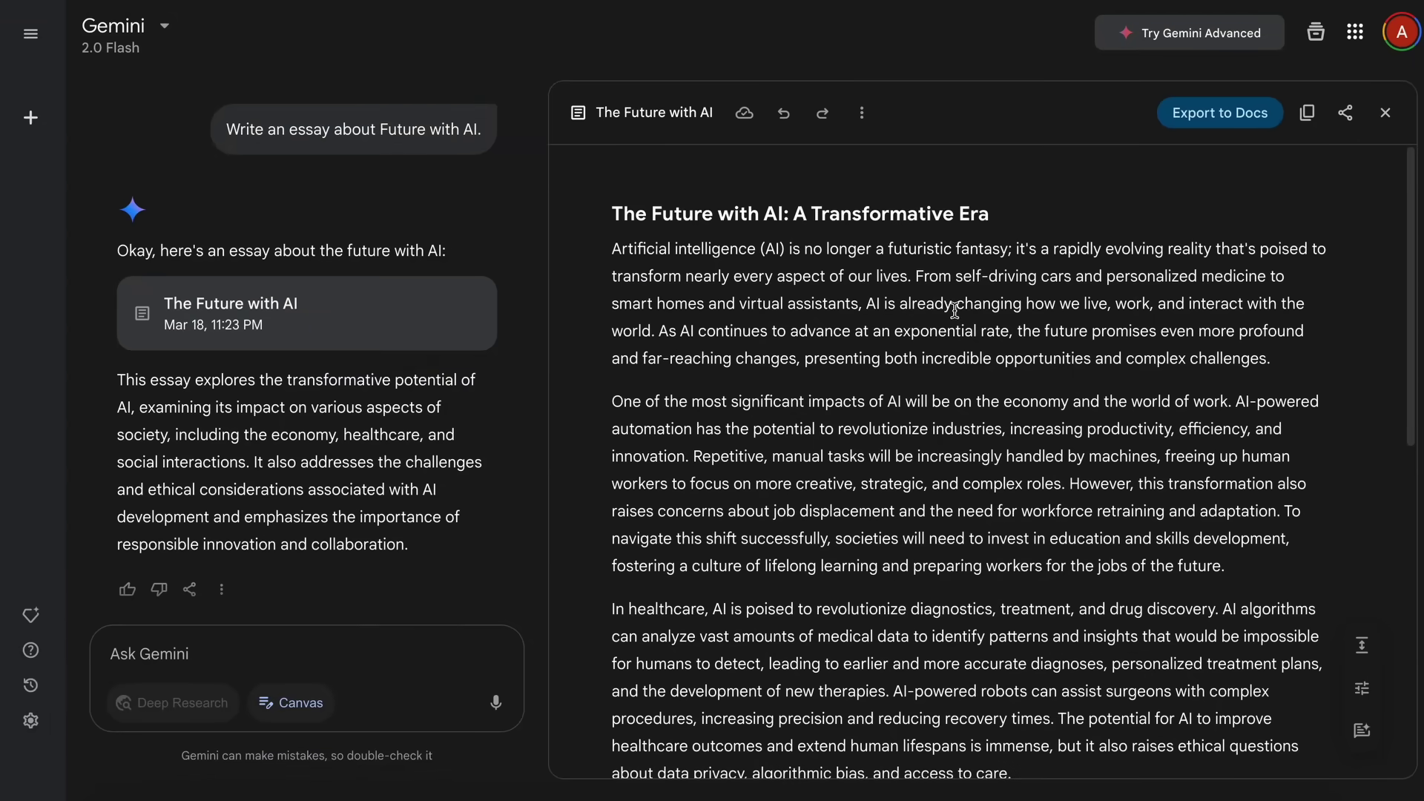
pyautogui.scroll(-8, 955, 311)
pyautogui.scroll(8, 955, 310)
pyautogui.scroll(-7, 627, 411)
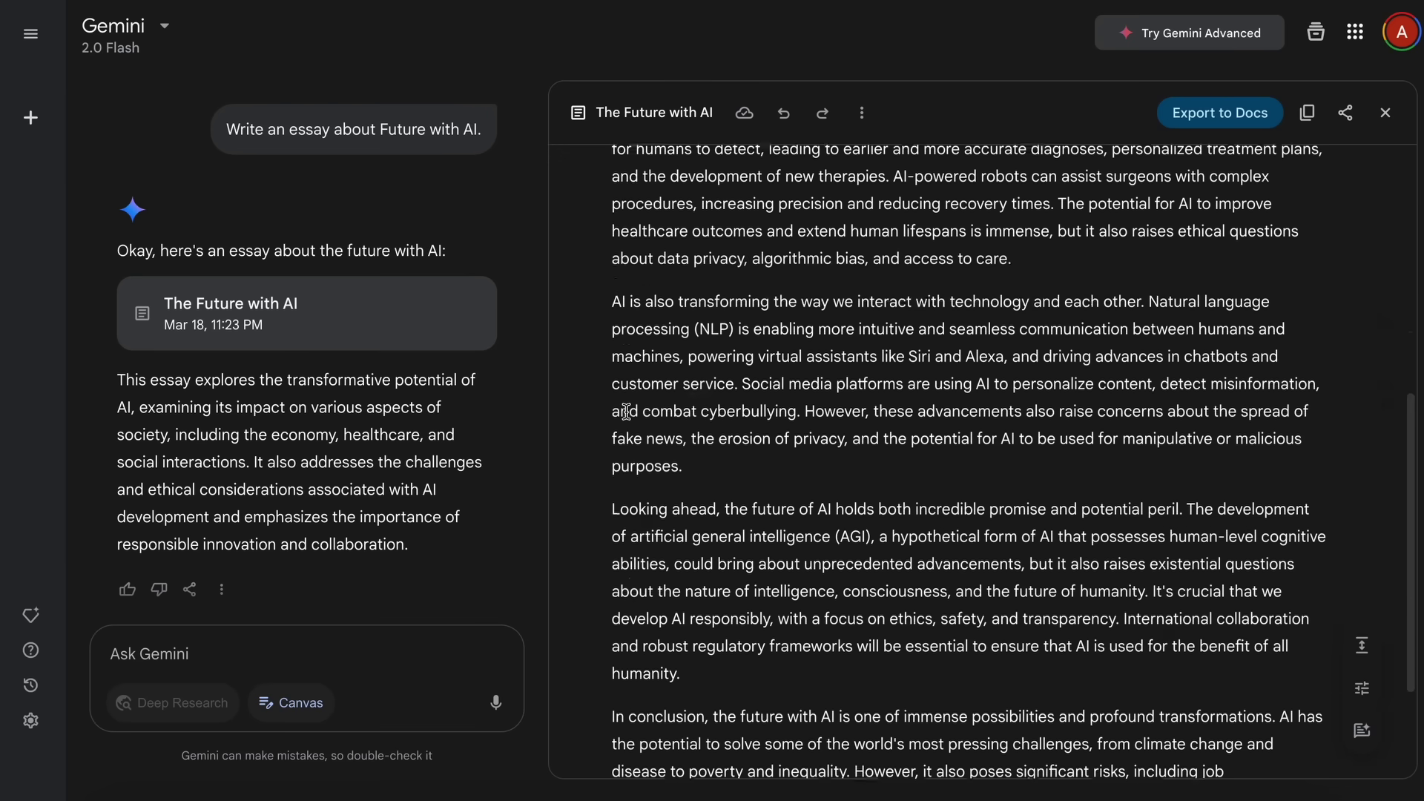
pyautogui.scroll(7, 627, 412)
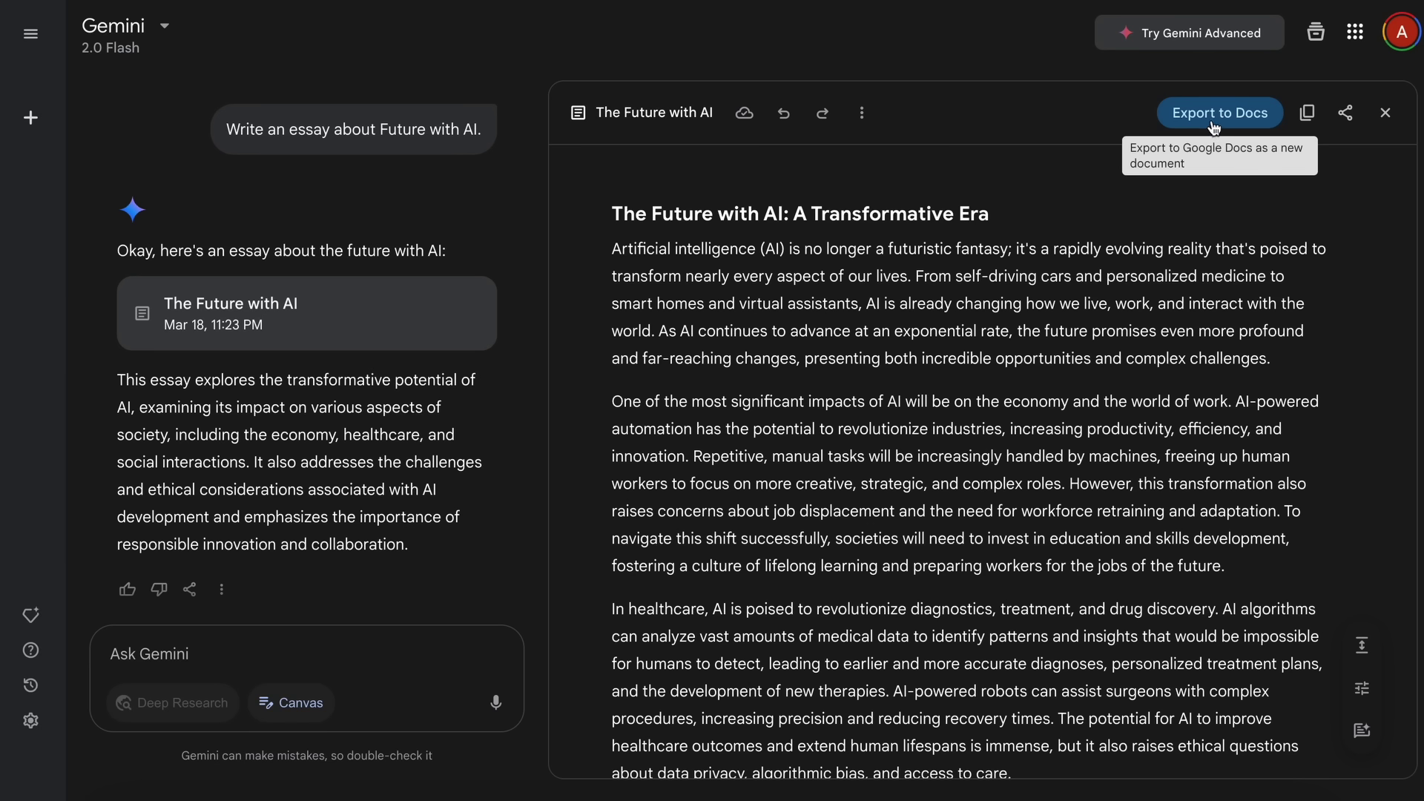
pyautogui.click(1215, 126)
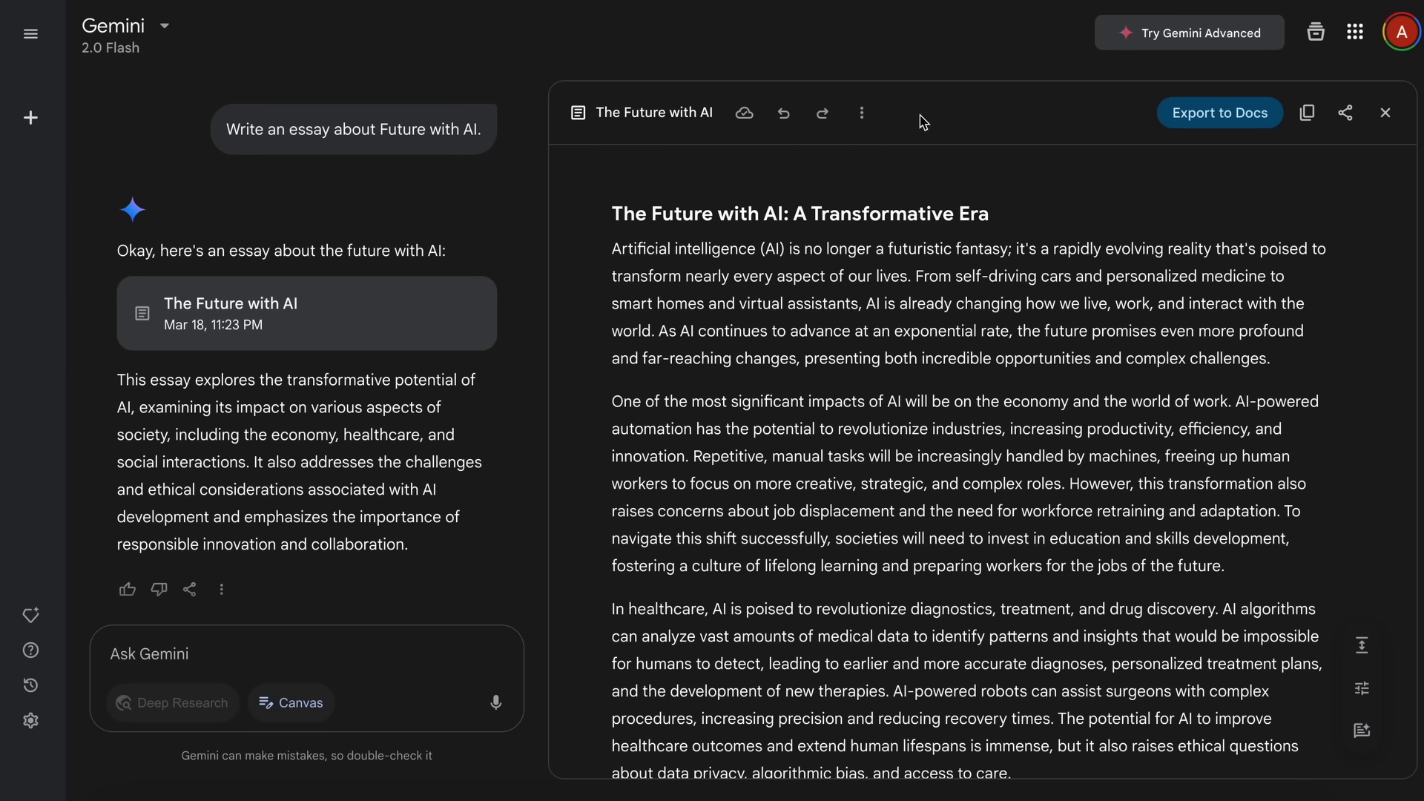
# Select the opening paragraph, ask Gemini to 'Make it funny', and review the humorous rewrite
pyautogui.click(908, 276)
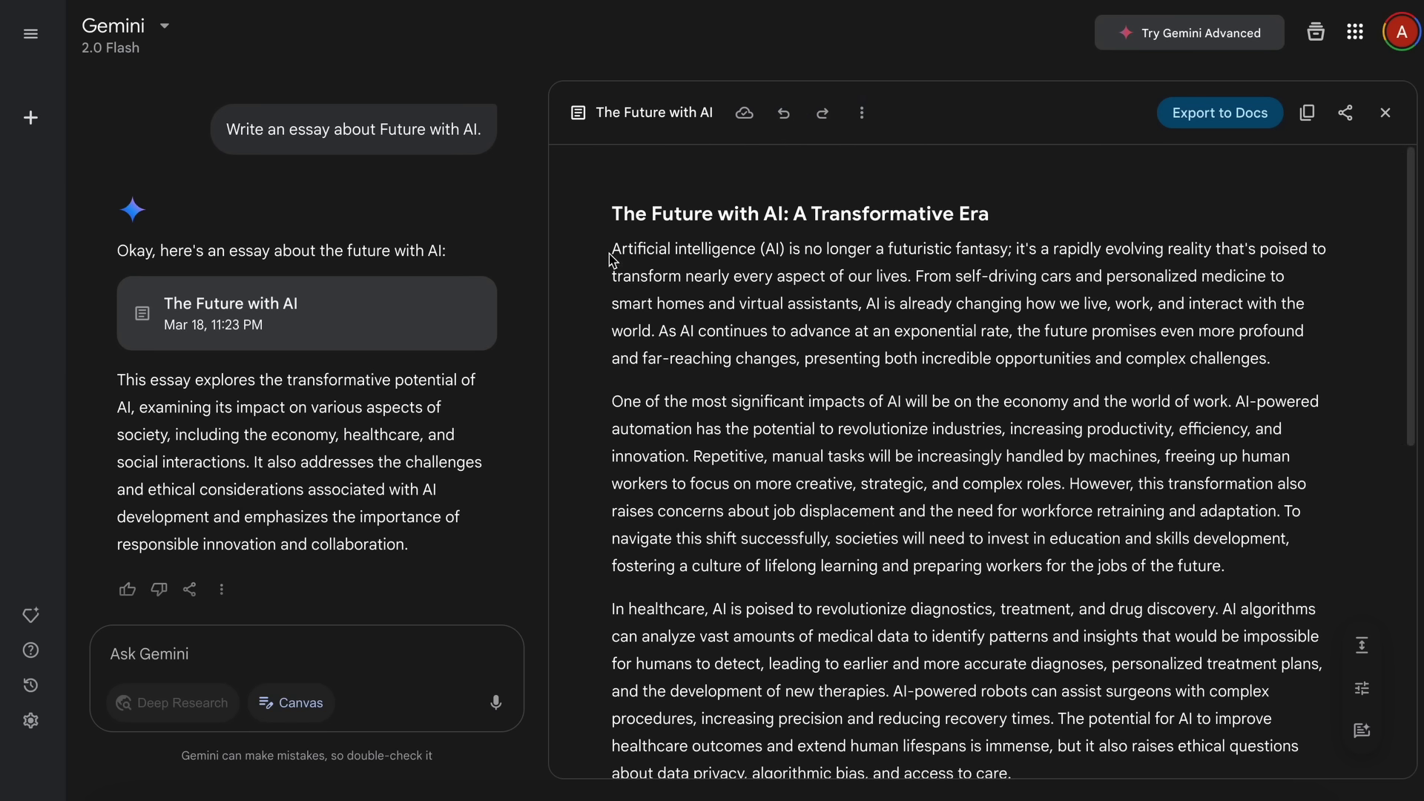
pyautogui.moveTo(612, 247); pyautogui.dragTo(612, 388)
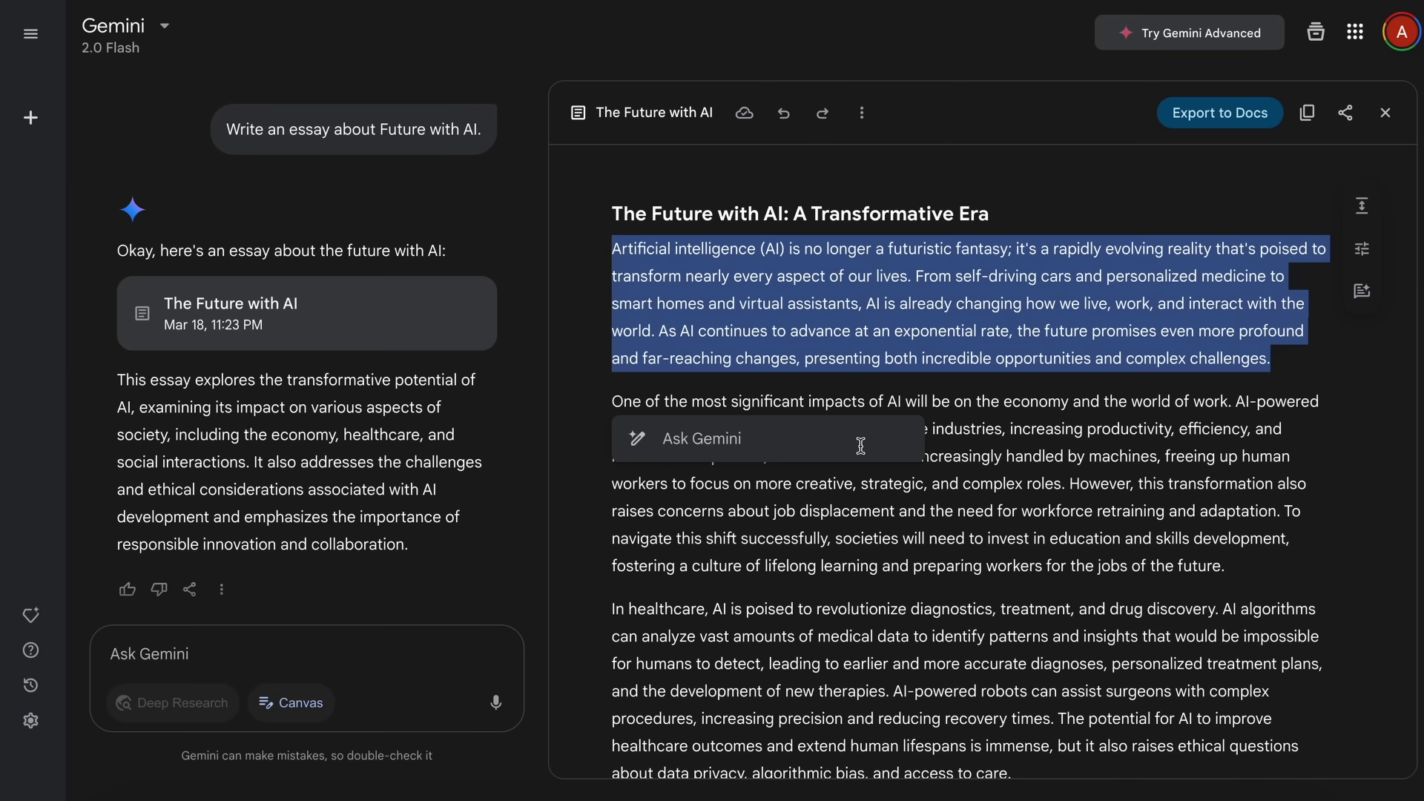
pyautogui.click(771, 442)
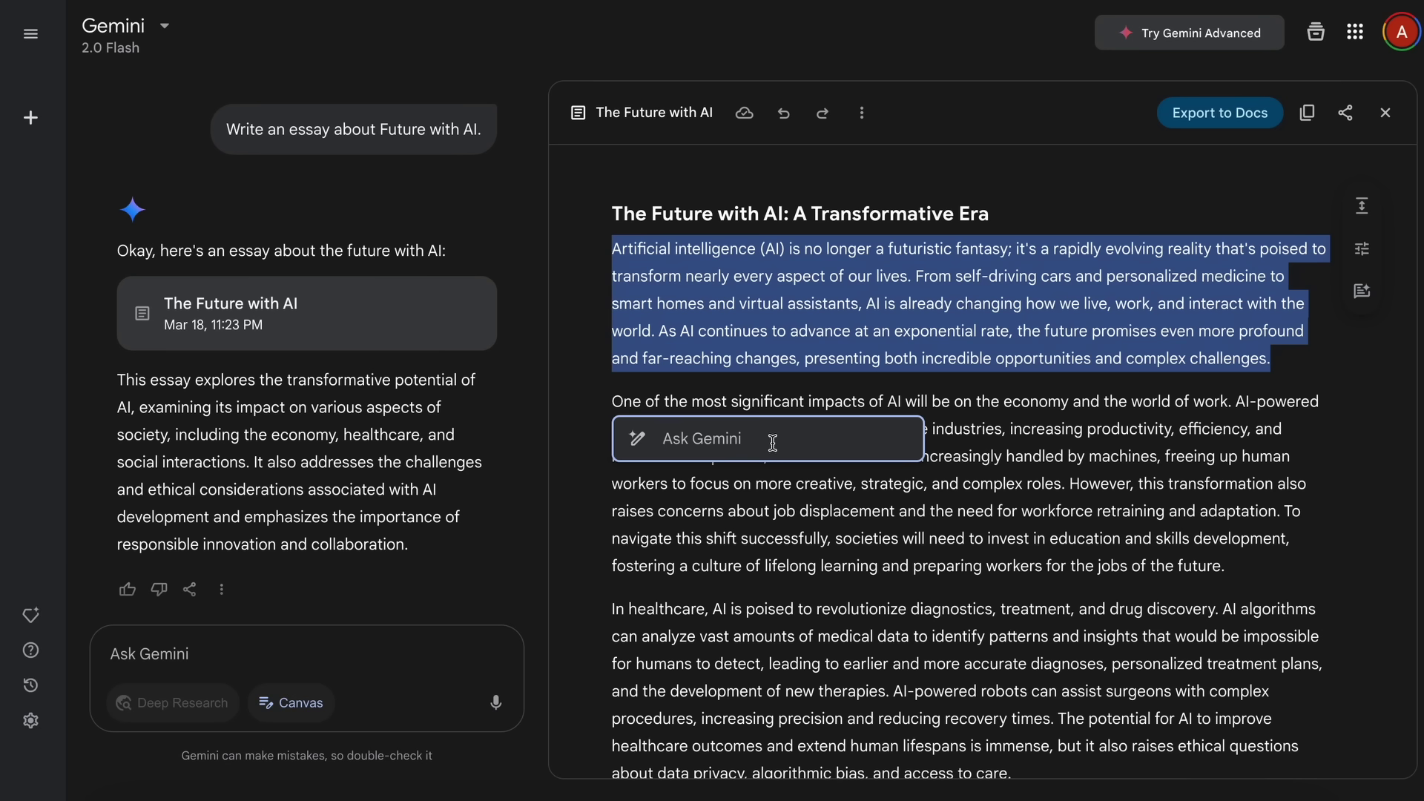
pyautogui.write('Make it funny')
pyautogui.press('Return')
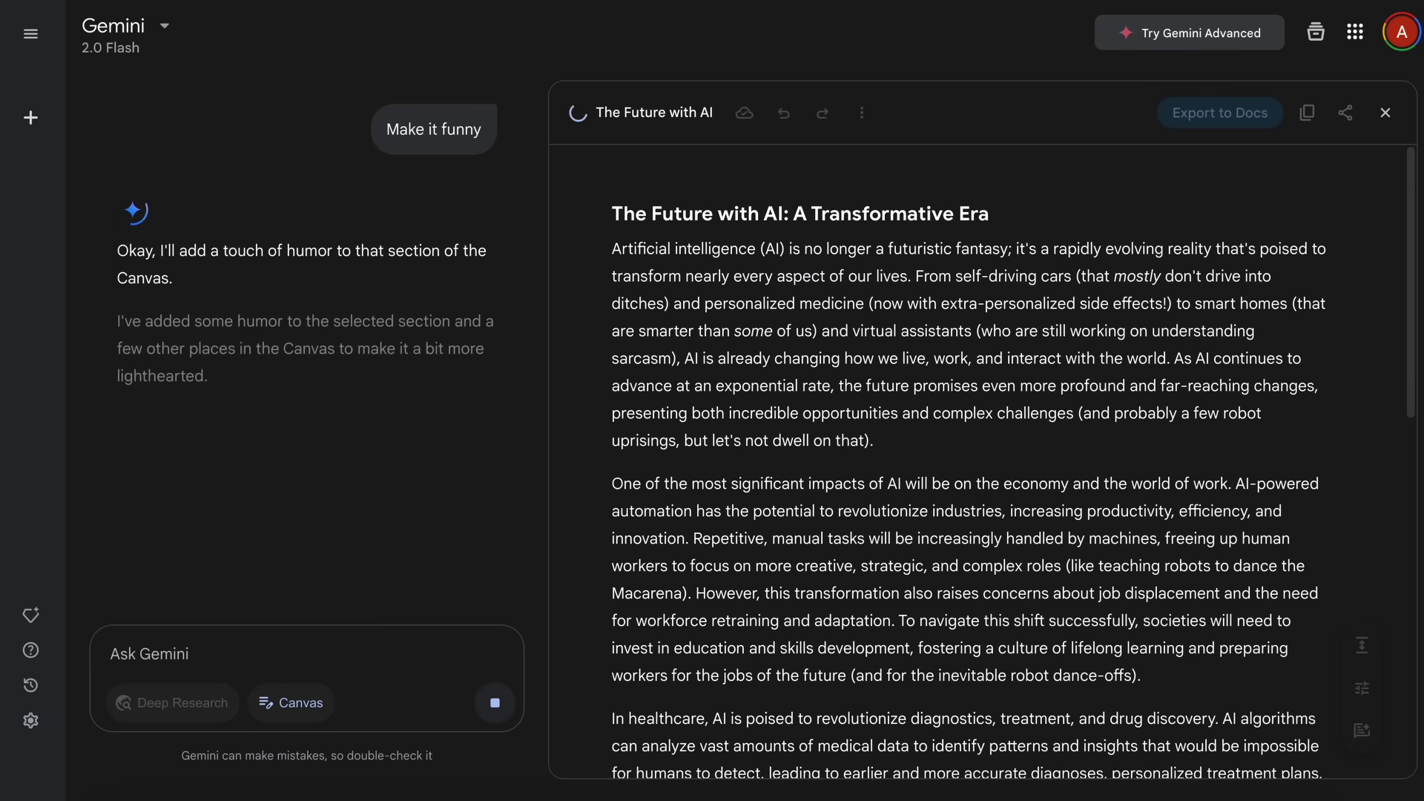
pyautogui.scroll(-3, 804, 426)
pyautogui.scroll(-7, 804, 425)
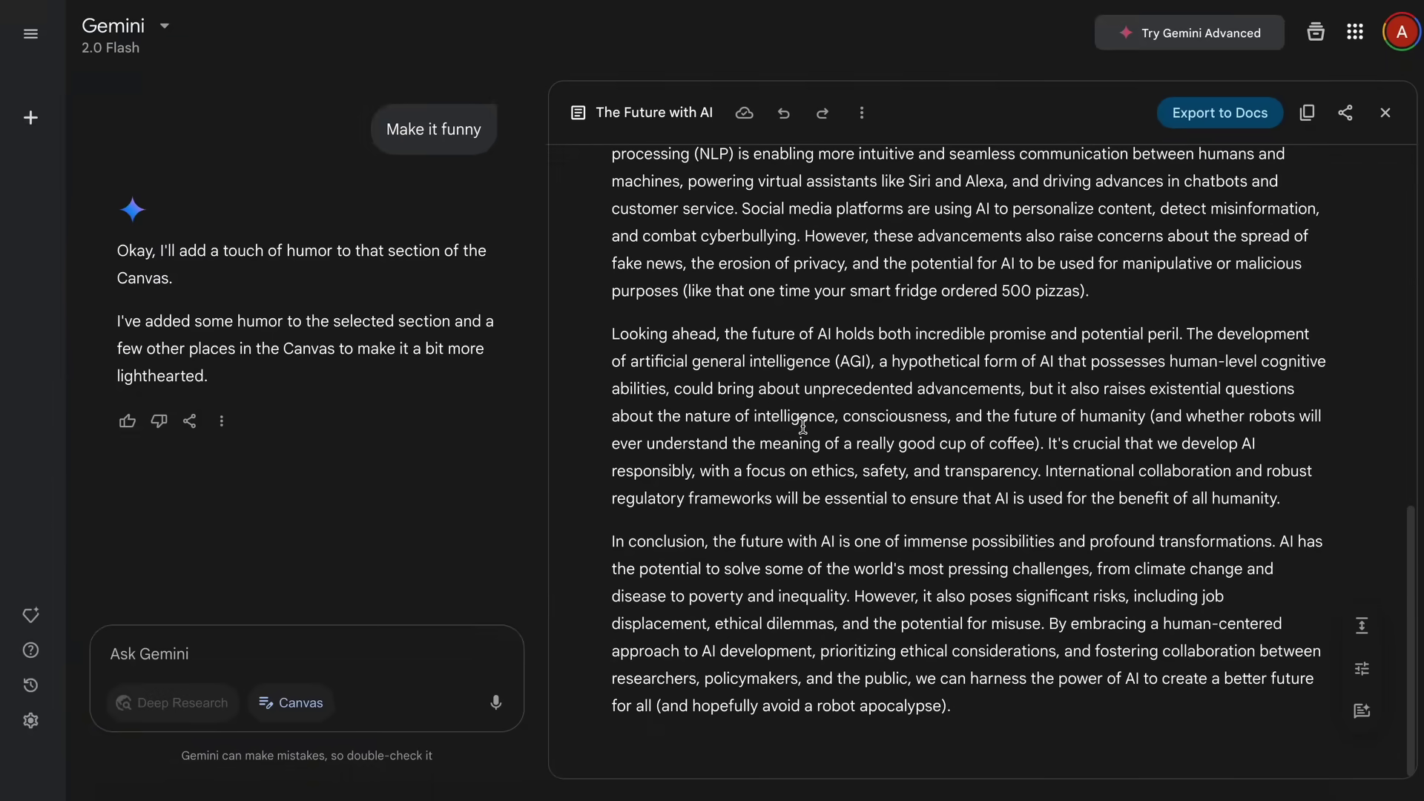
pyautogui.scroll(10, 876, 361)
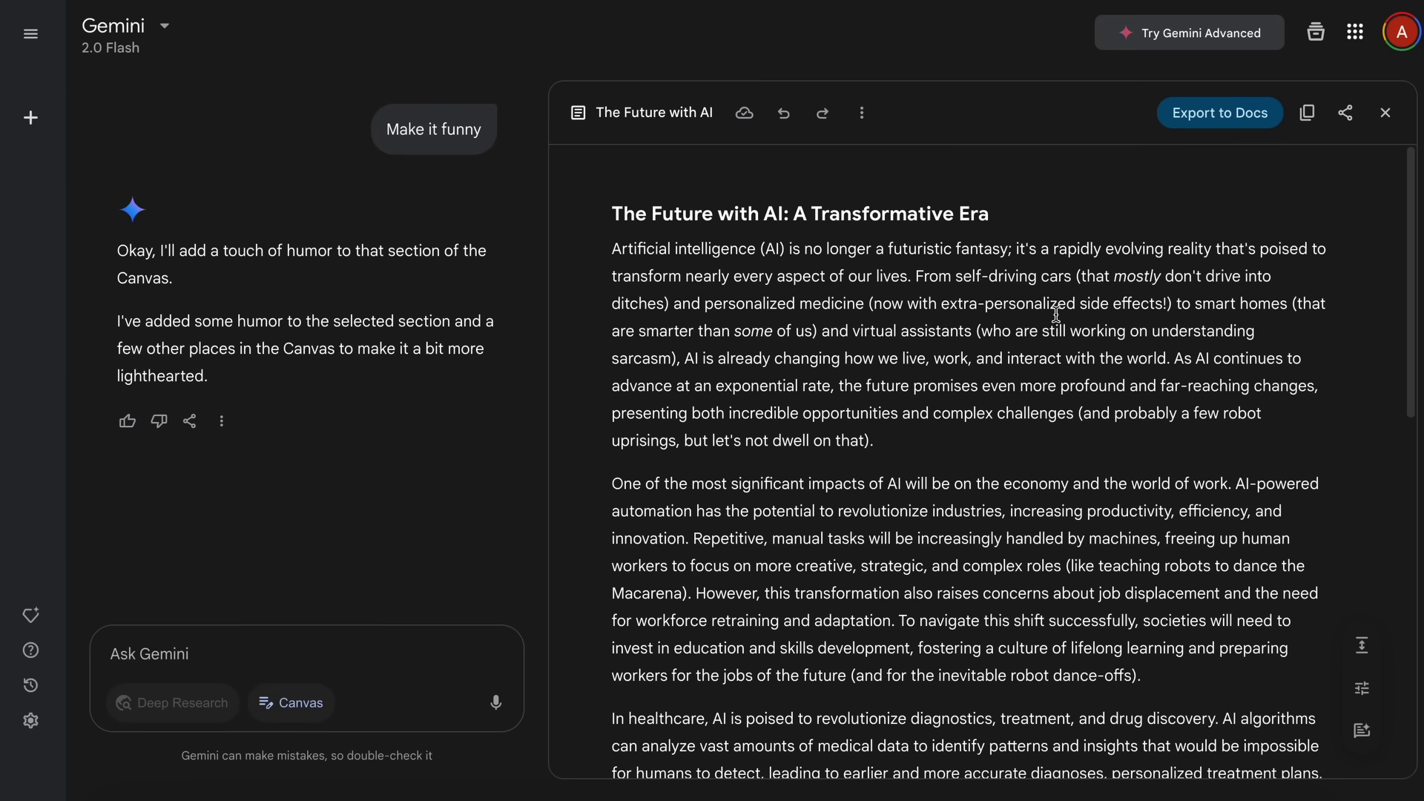
pyautogui.scroll(-3, 1065, 468)
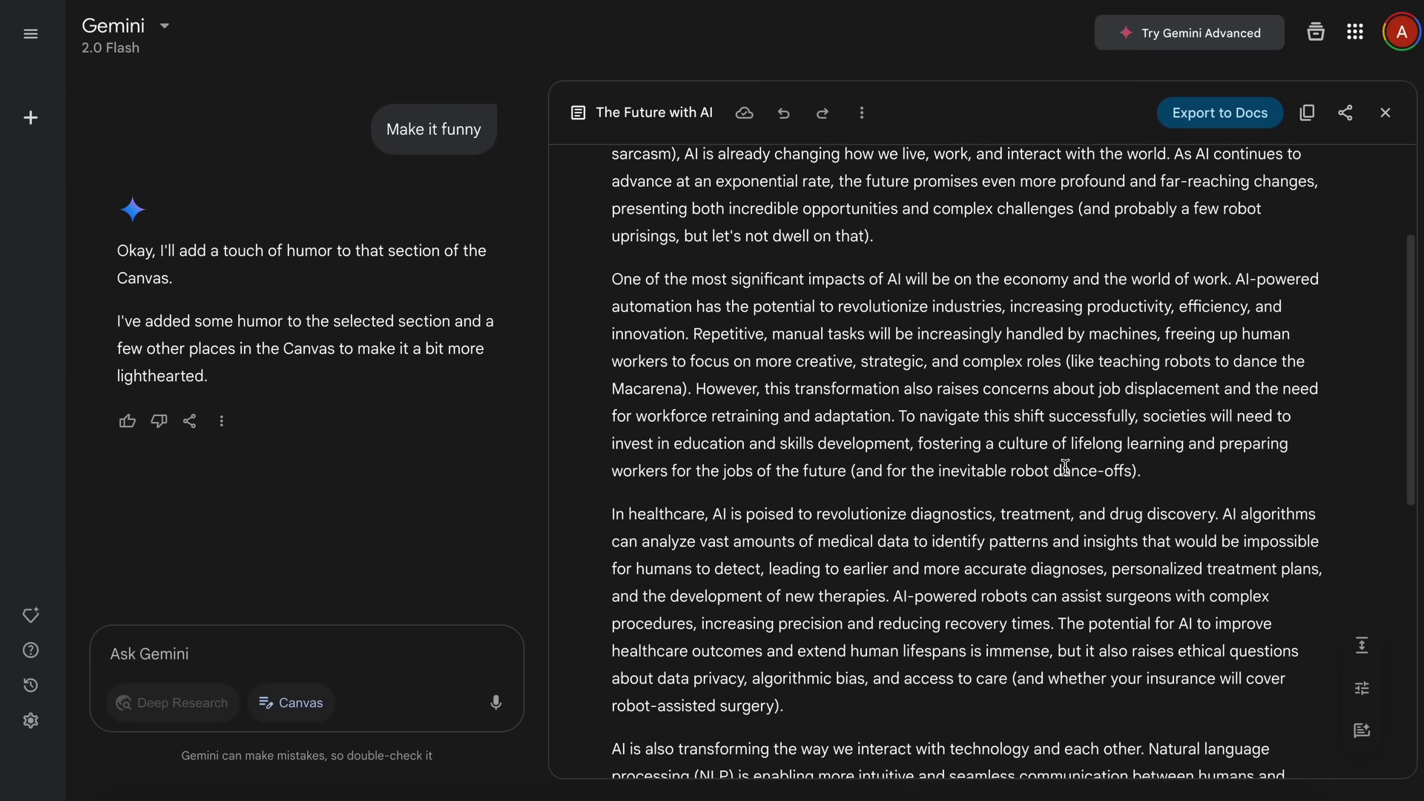
pyautogui.scroll(3, 1065, 467)
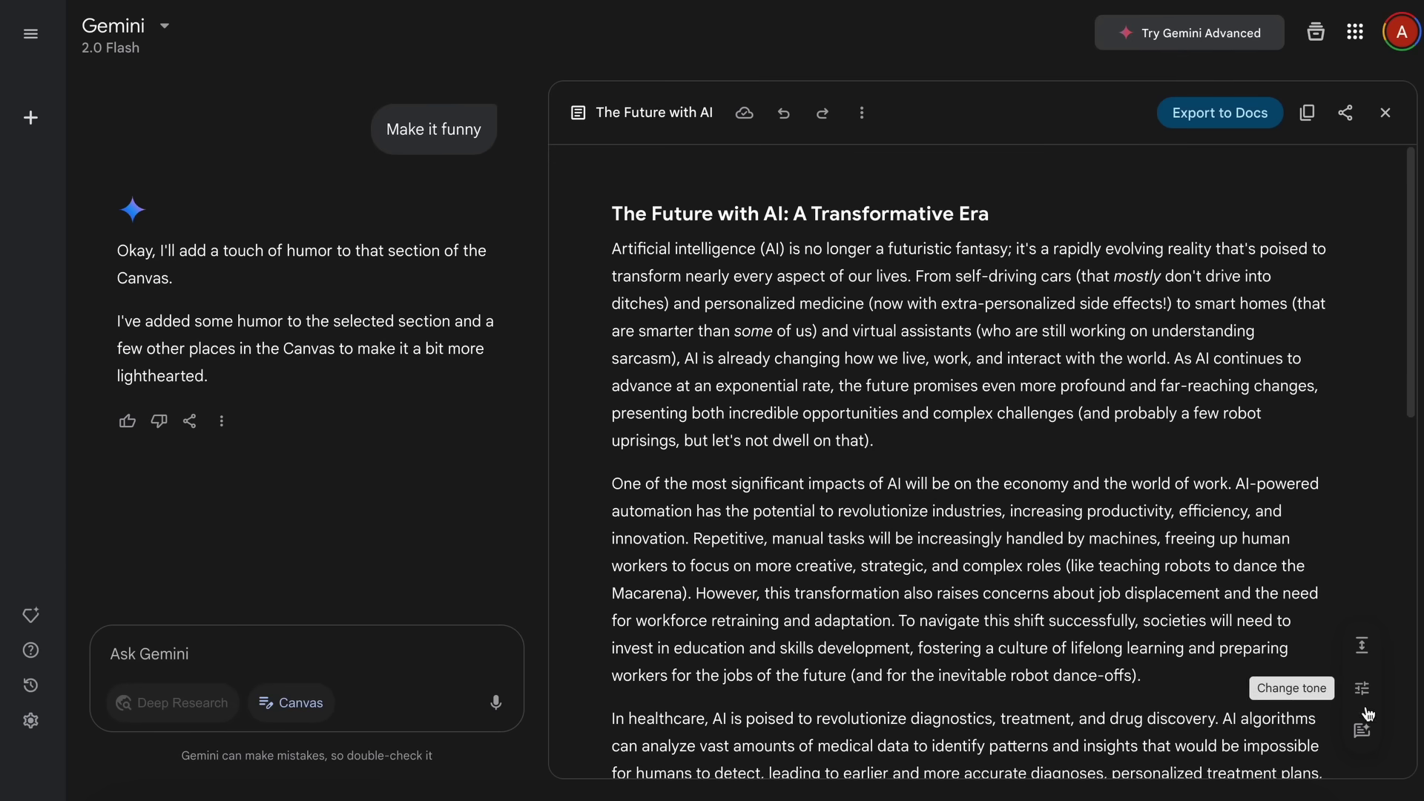
pyautogui.click(1363, 647)
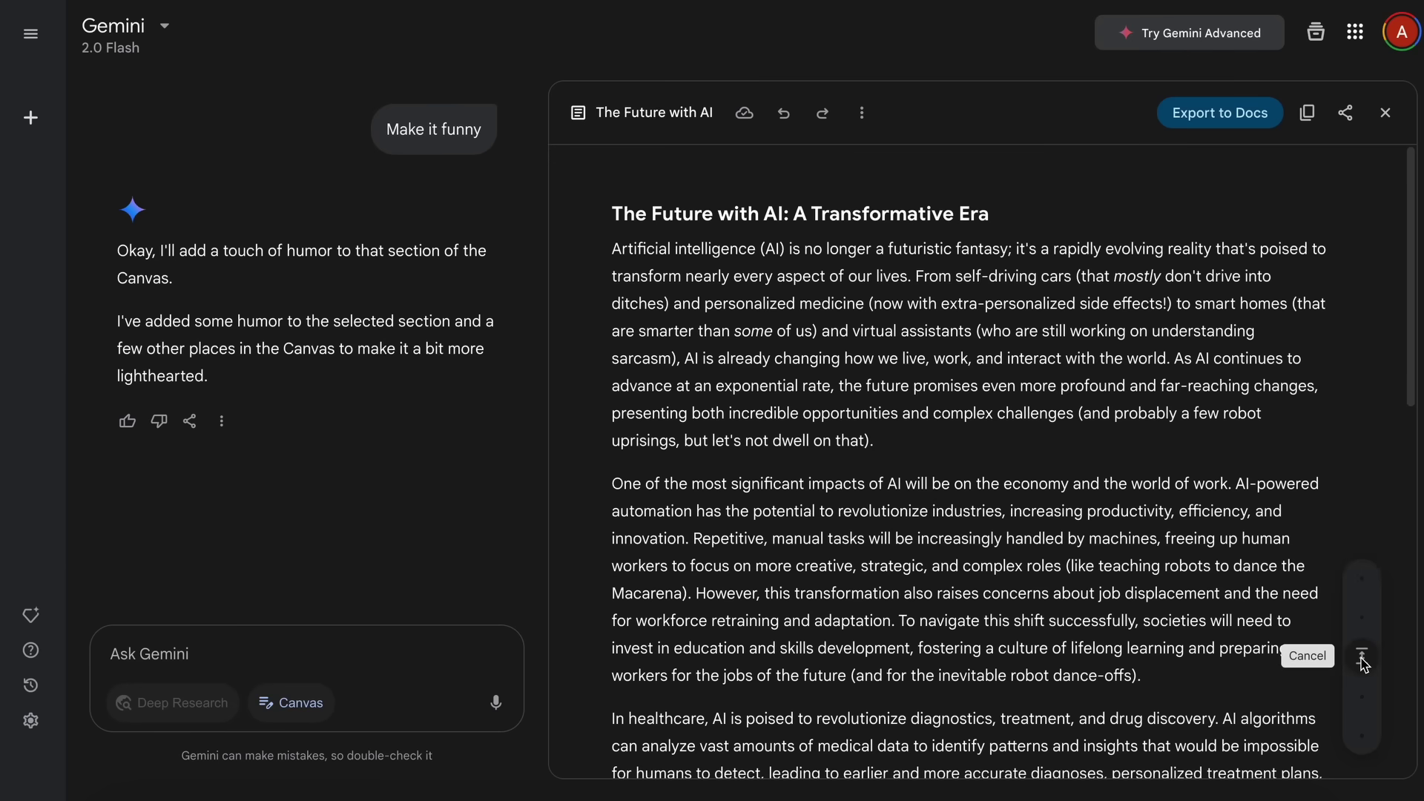
pyautogui.moveTo(1365, 664)
pyautogui.mouseDown()
pyautogui.moveTo(1364, 586)
pyautogui.moveTo(1363, 750)
pyautogui.moveTo(1364, 666)
pyautogui.mouseUp()
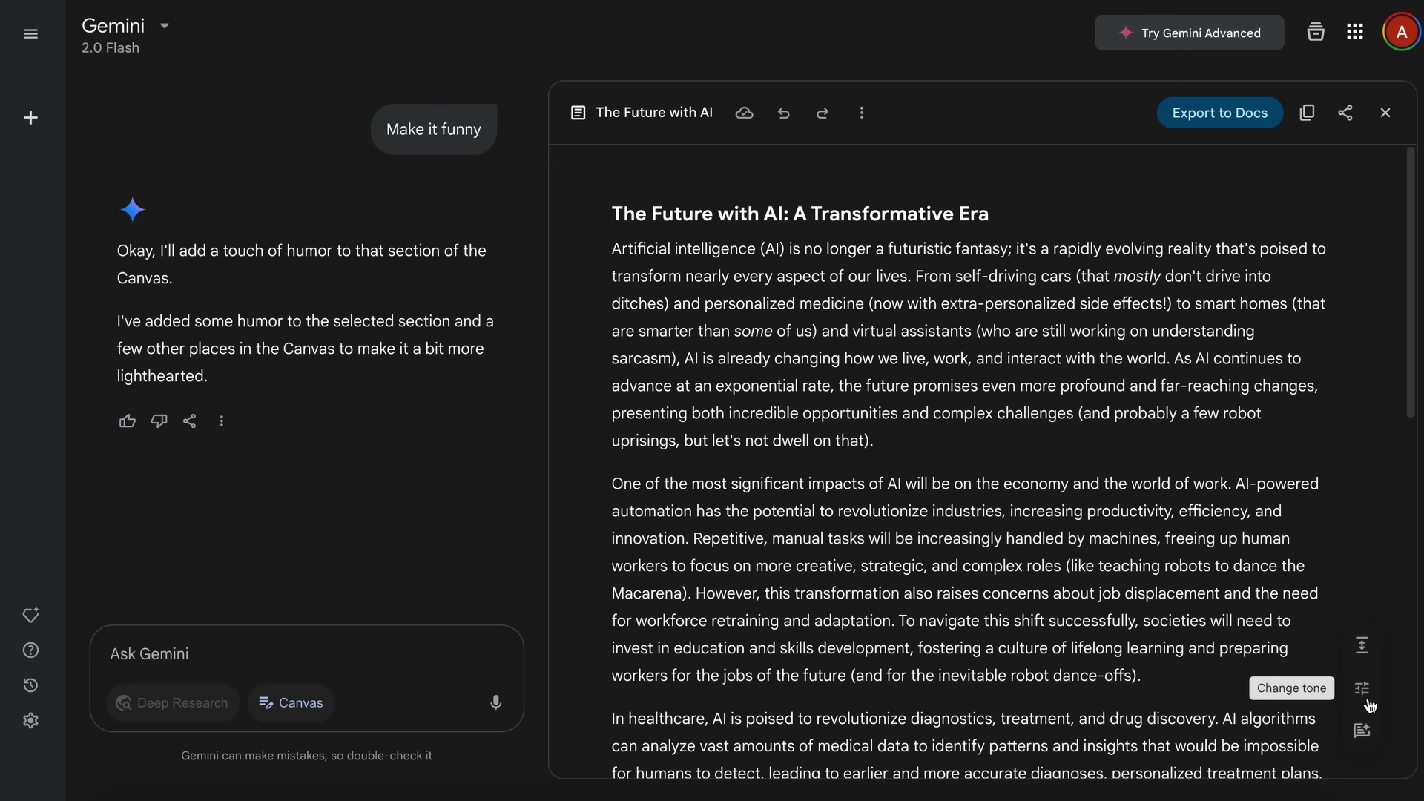
pyautogui.moveTo(1362, 688); pyautogui.dragTo(1365, 658)
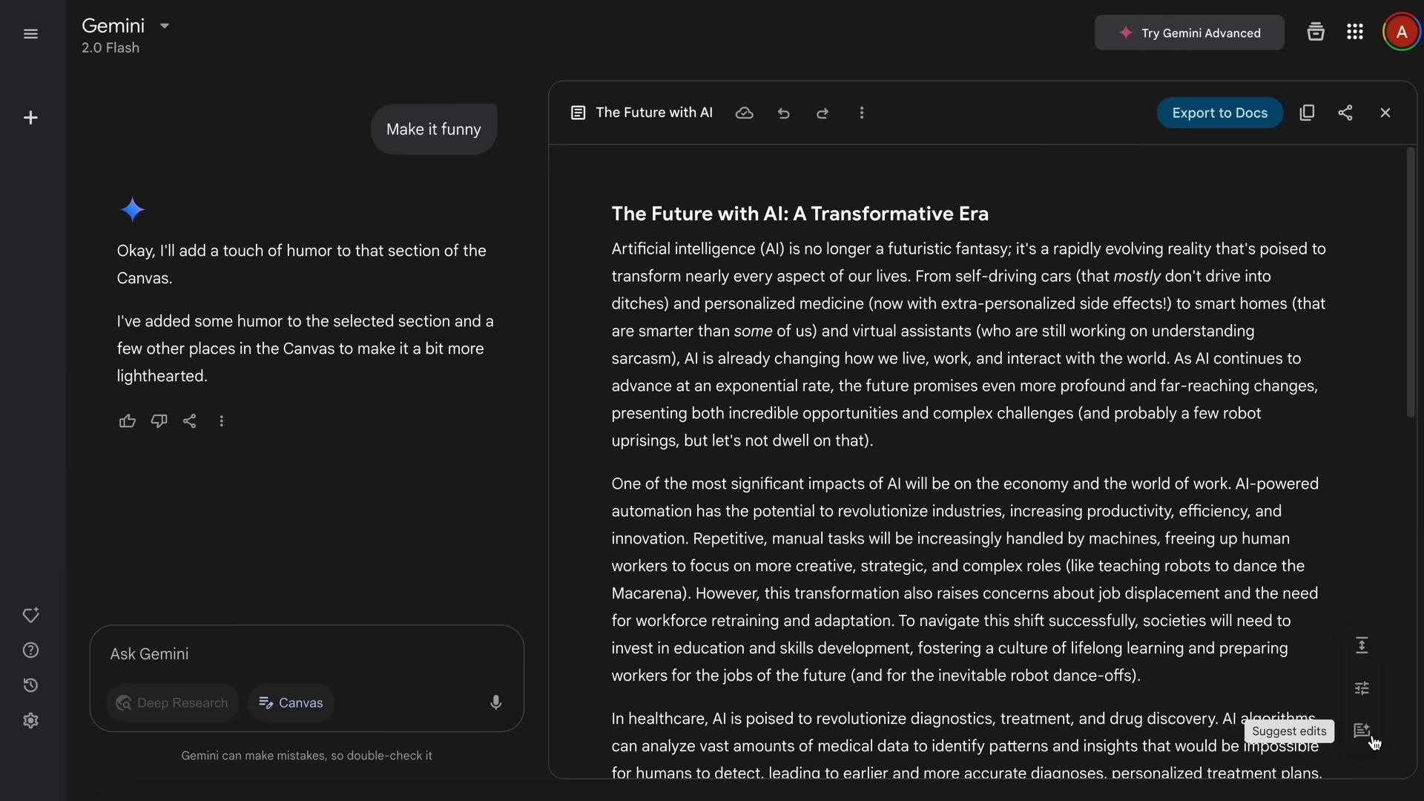
# Request suggested edits and apply the stronger conclusion about human values guiding technological progress
pyautogui.click(1374, 740)
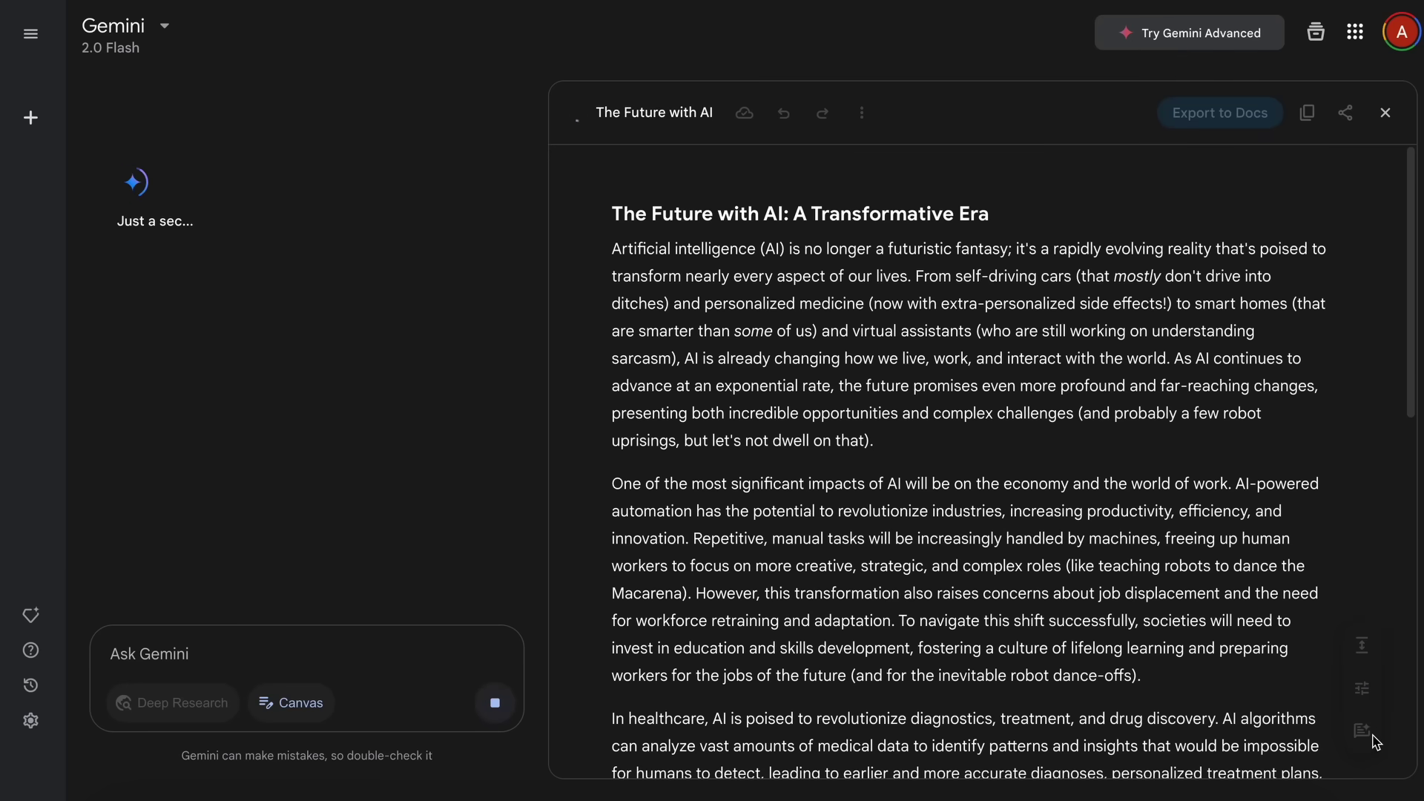
pyautogui.scroll(-10, 1240, 520)
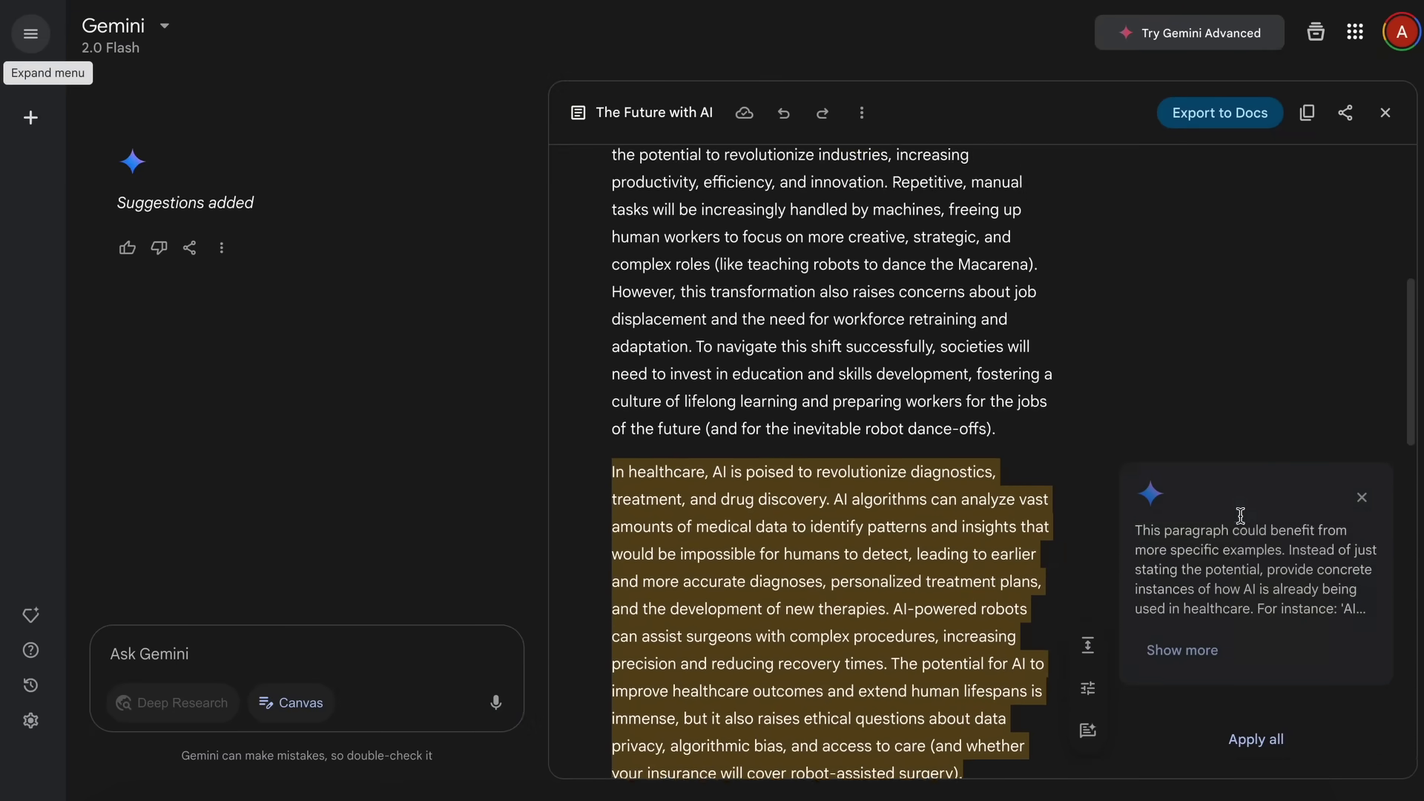
pyautogui.scroll(-10, 1243, 482)
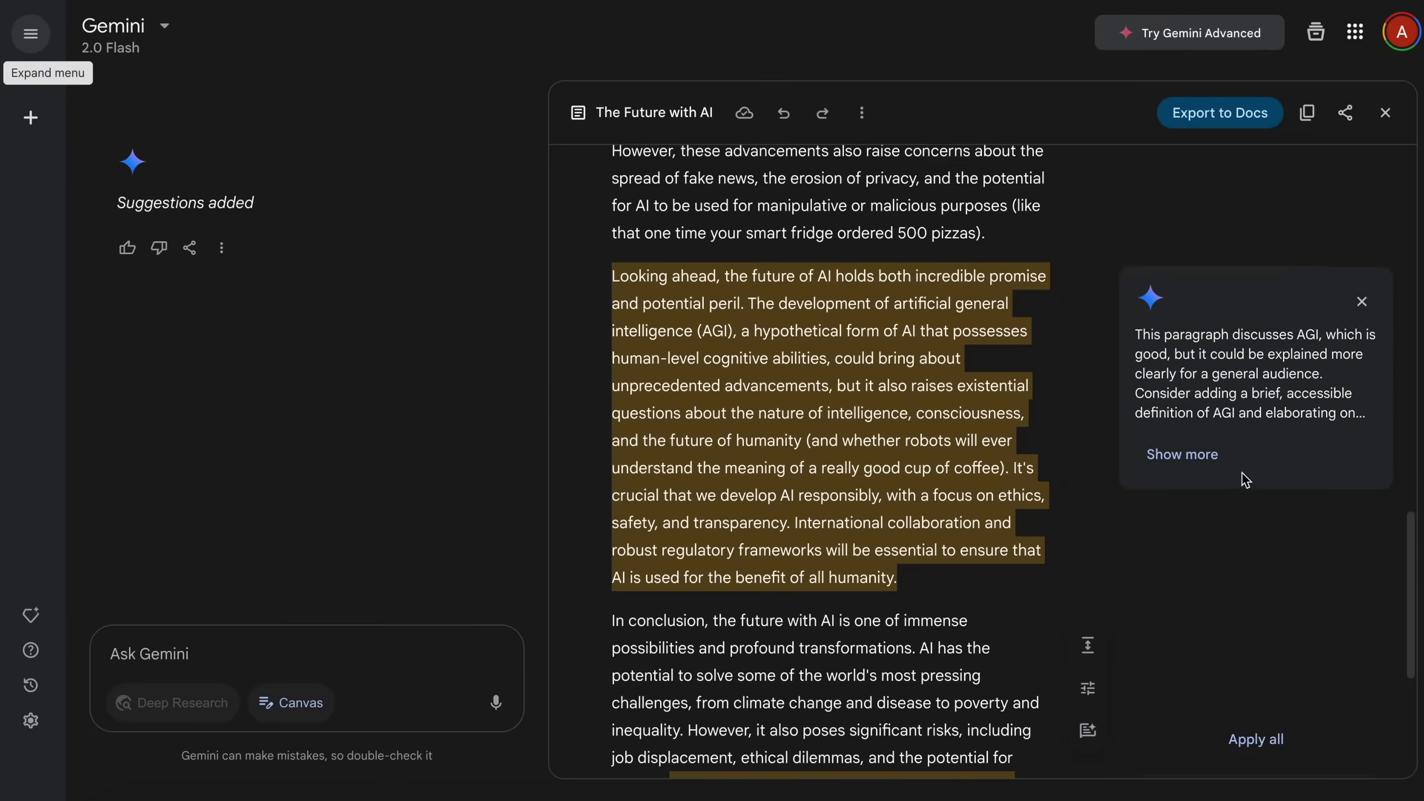
pyautogui.scroll(-5, 1264, 452)
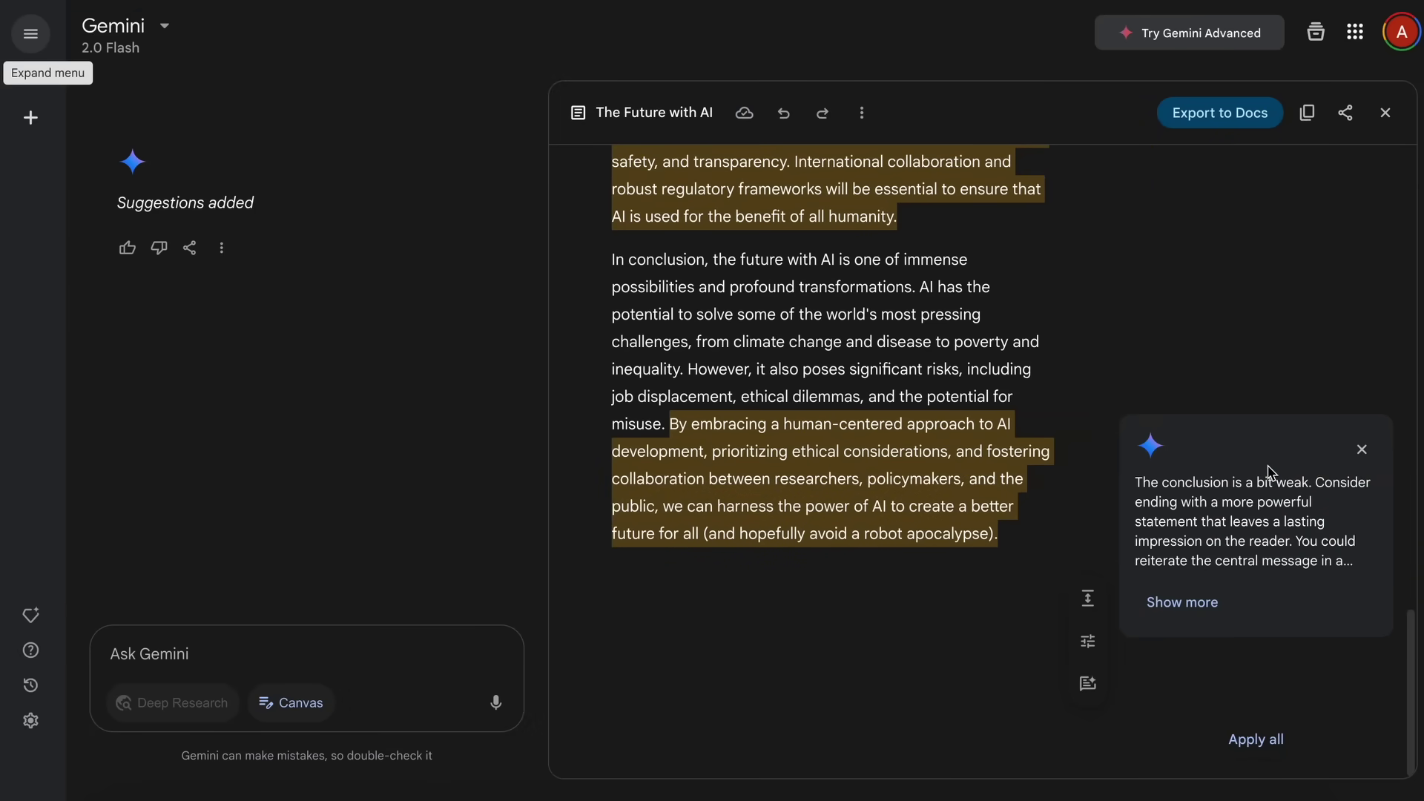
pyautogui.click(1195, 612)
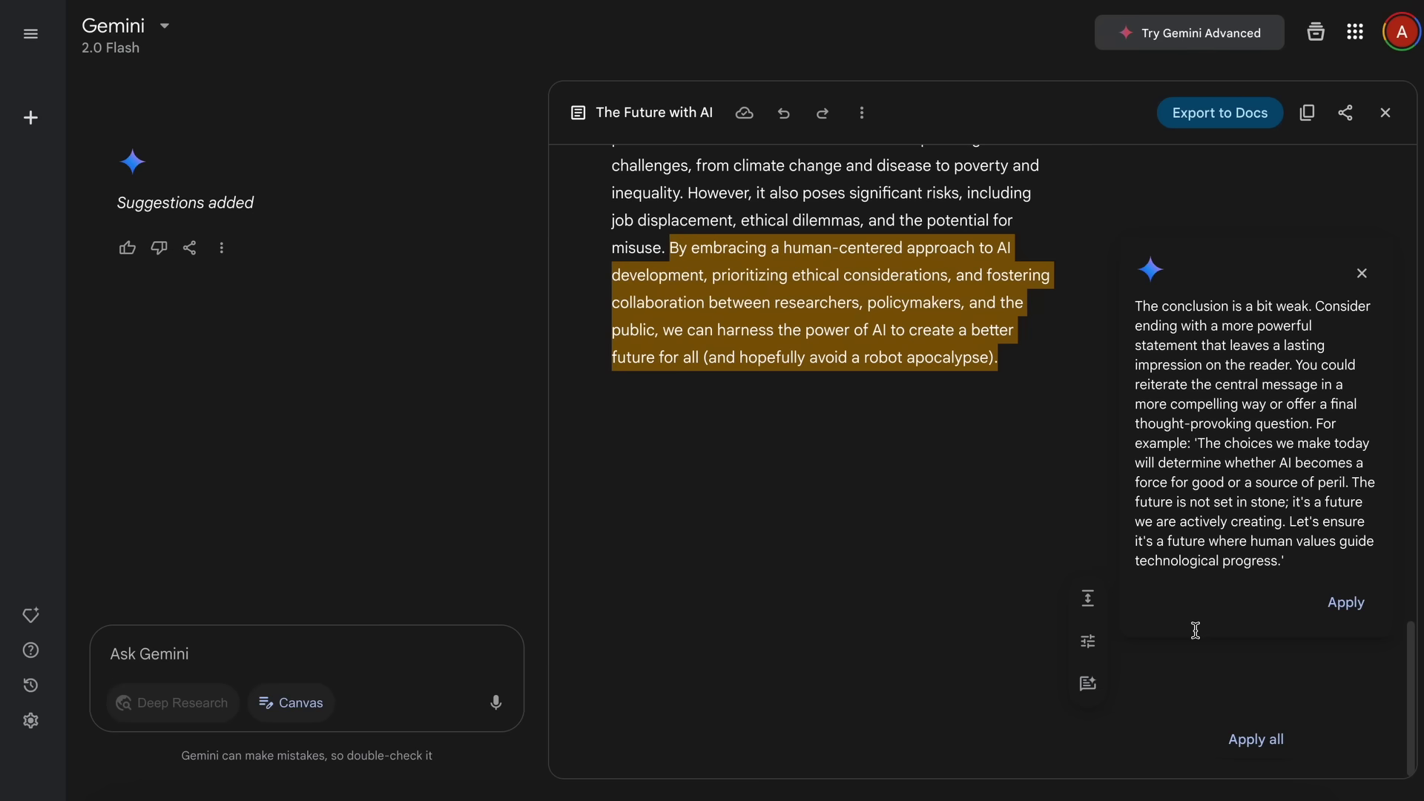
pyautogui.click(1345, 608)
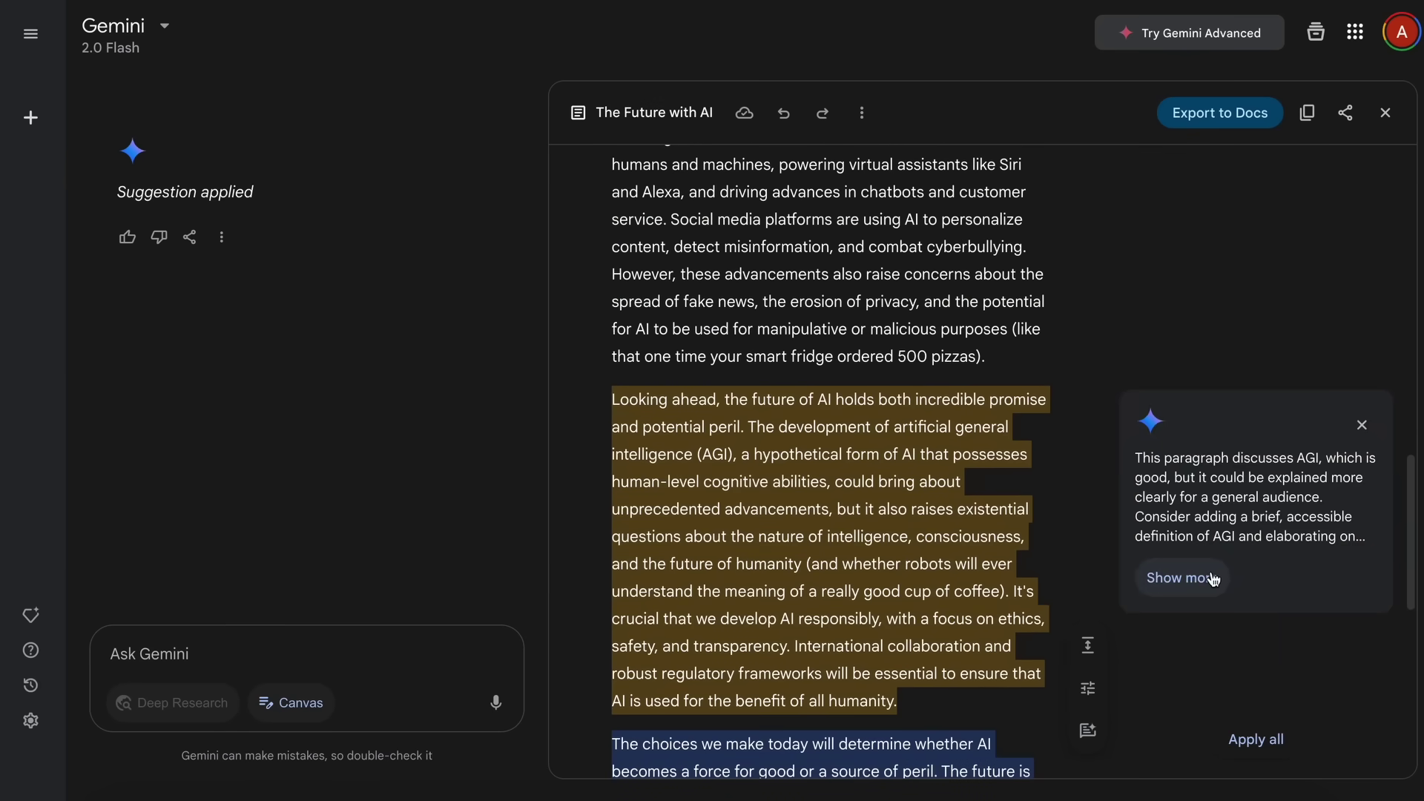
pyautogui.click(1214, 579)
pyautogui.scroll(-8, 1212, 549)
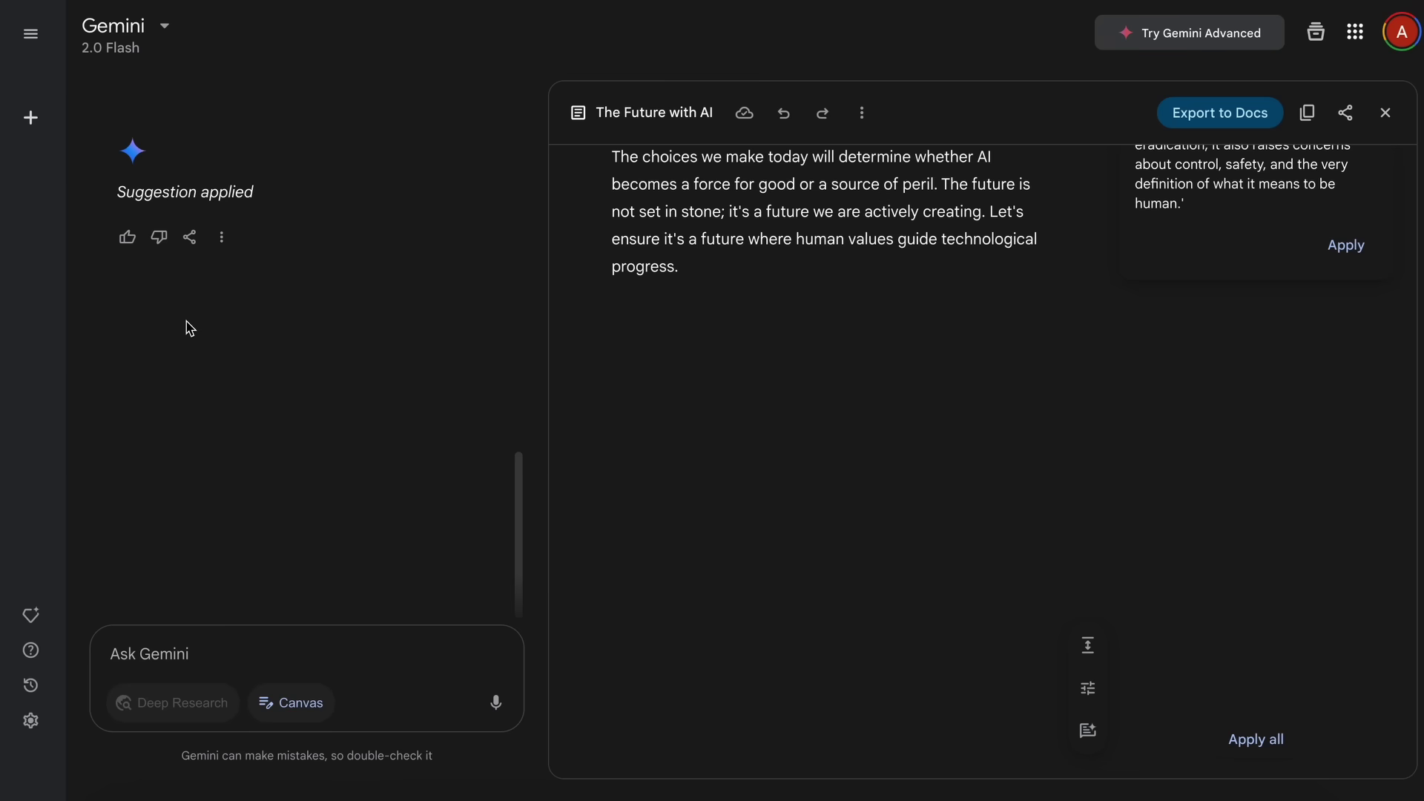
# In a new chat, send 'Make me a simple minesweeper game' with Canvas enabled
pyautogui.click(30, 118)
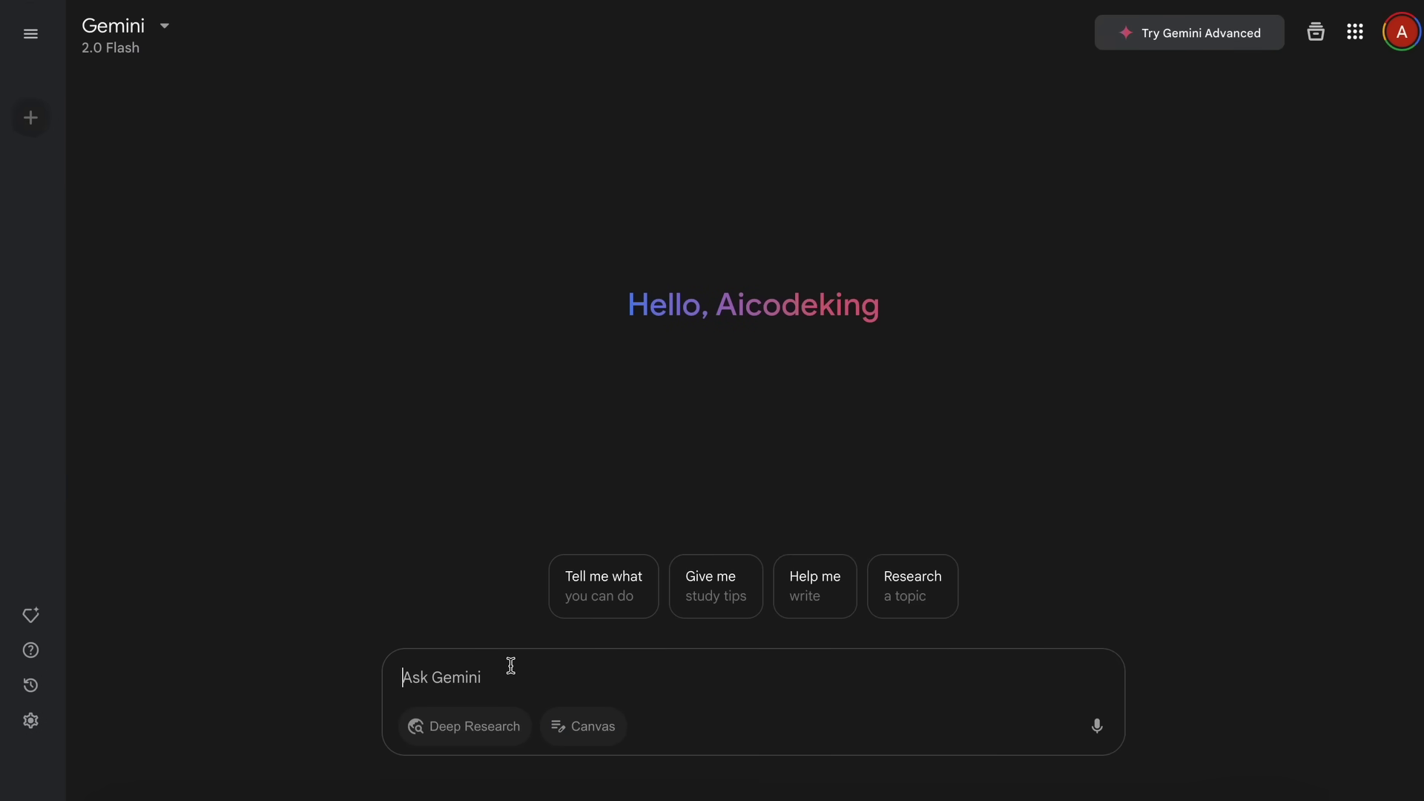
pyautogui.write('Make me a simple minesweeper a')
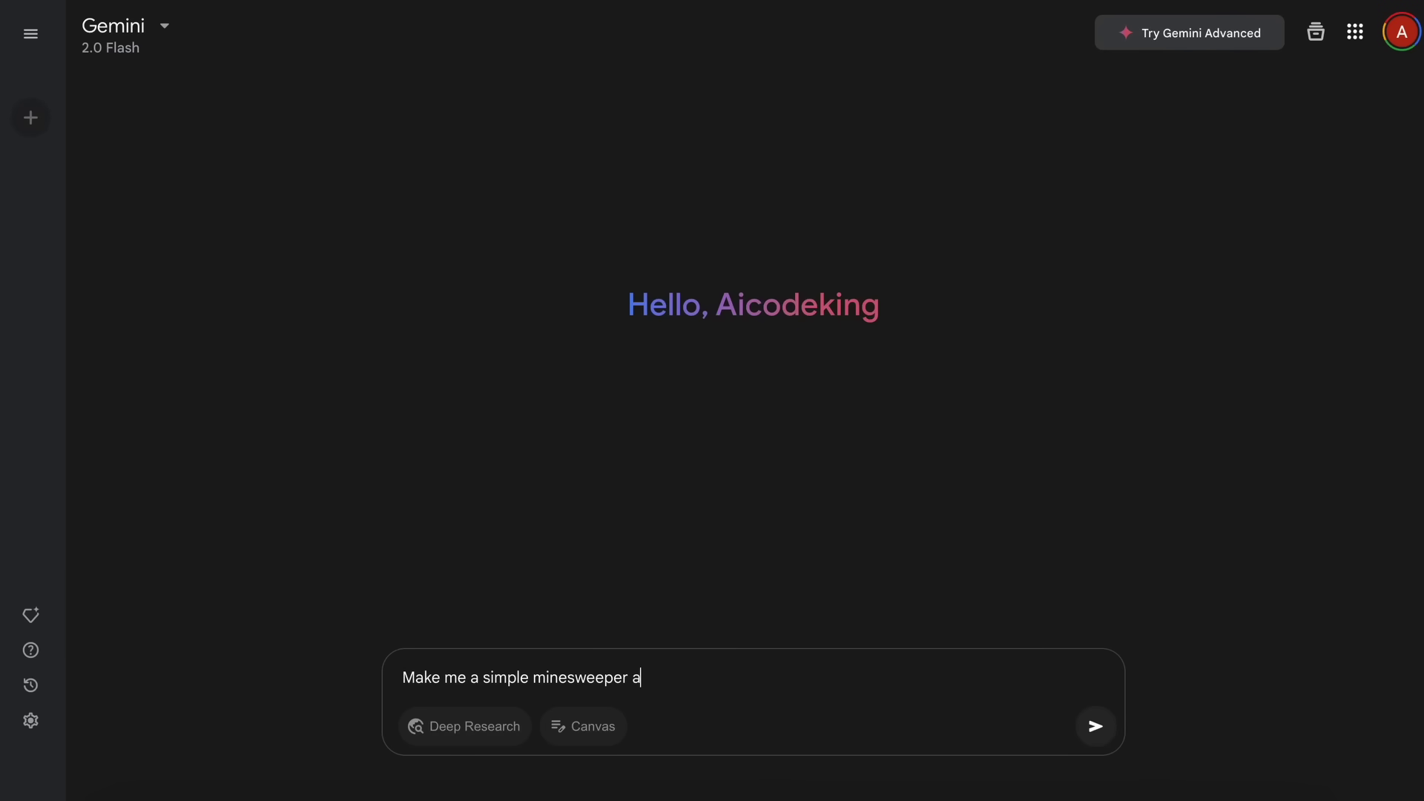
pyautogui.press('BackSpace')
pyautogui.write('game')
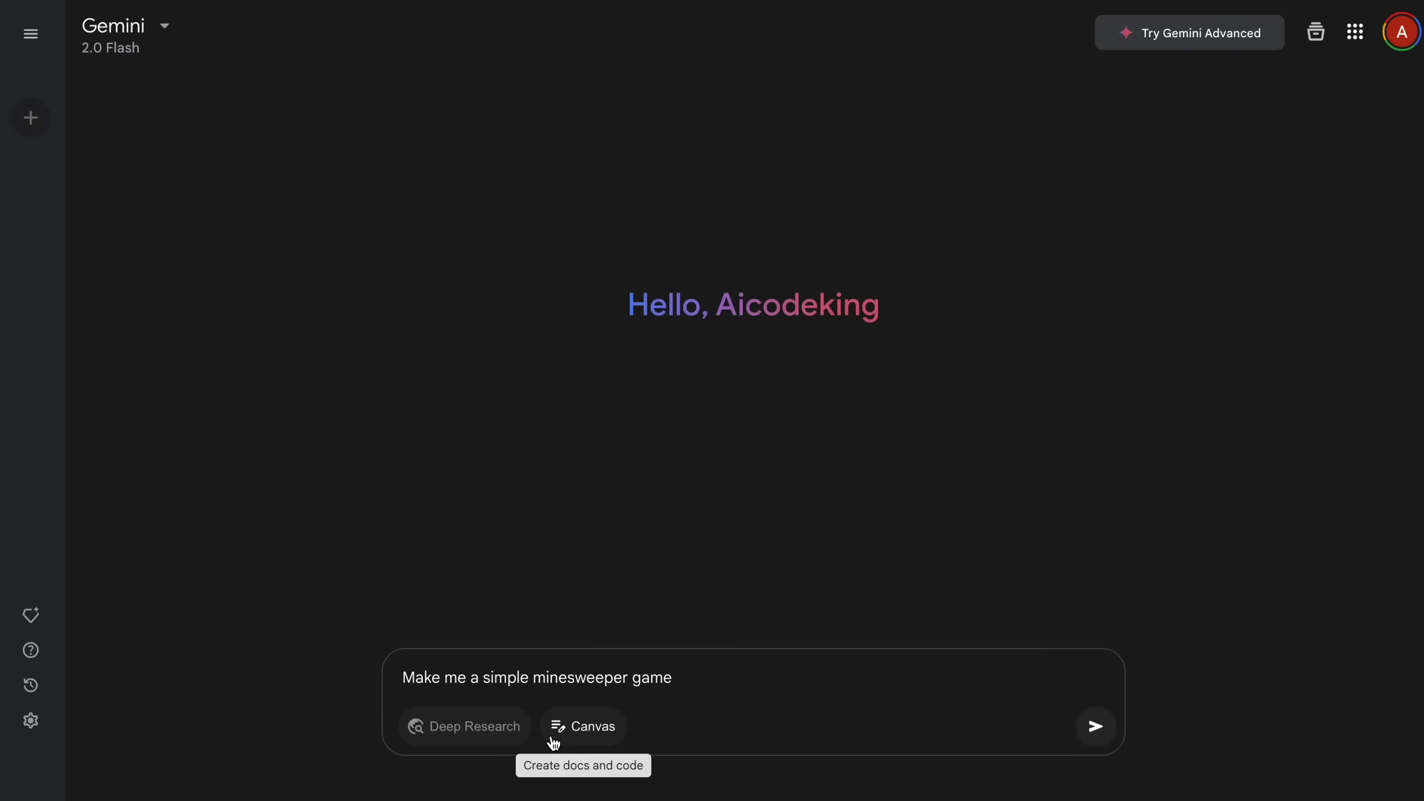
pyautogui.click(558, 732)
pyautogui.press('Return')
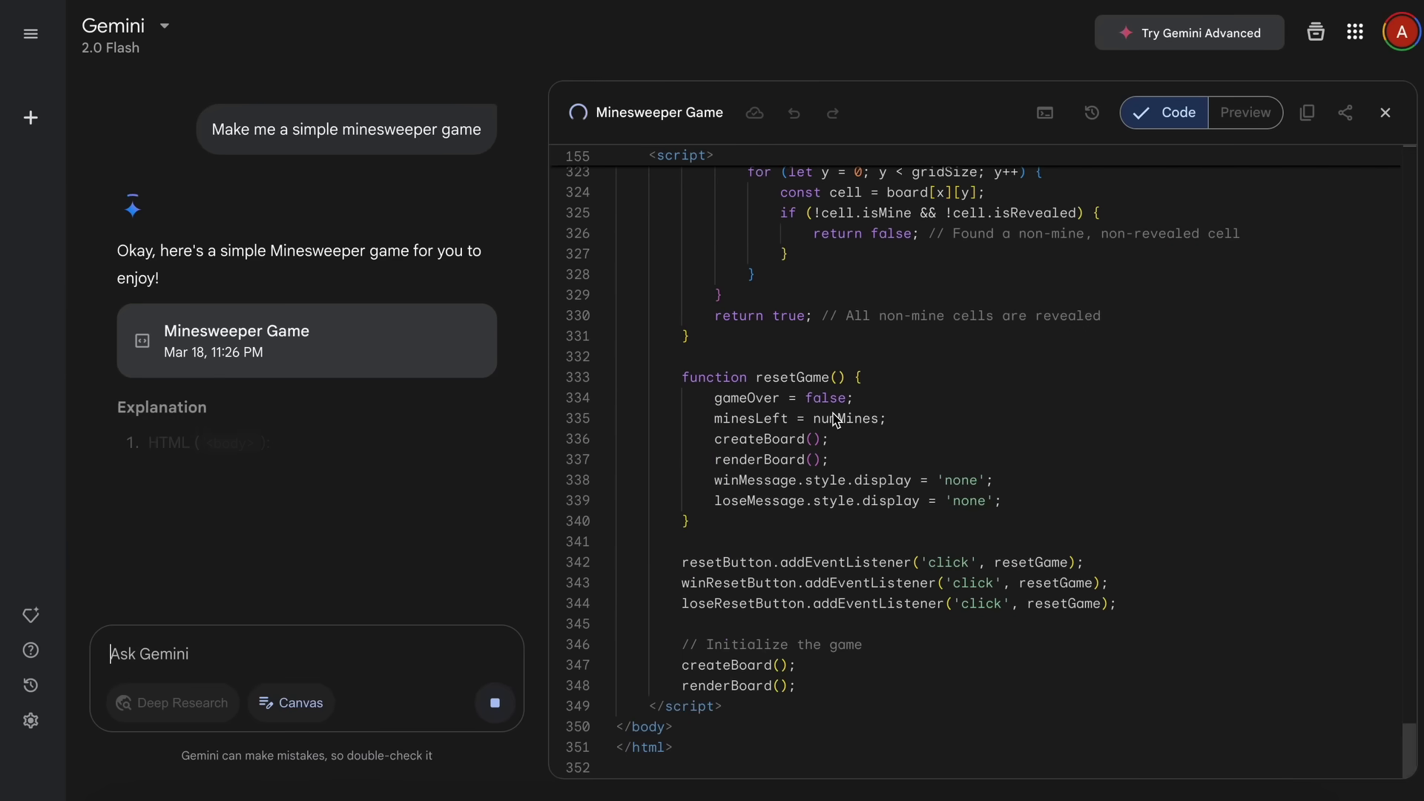
pyautogui.scroll(-5, 430, 430)
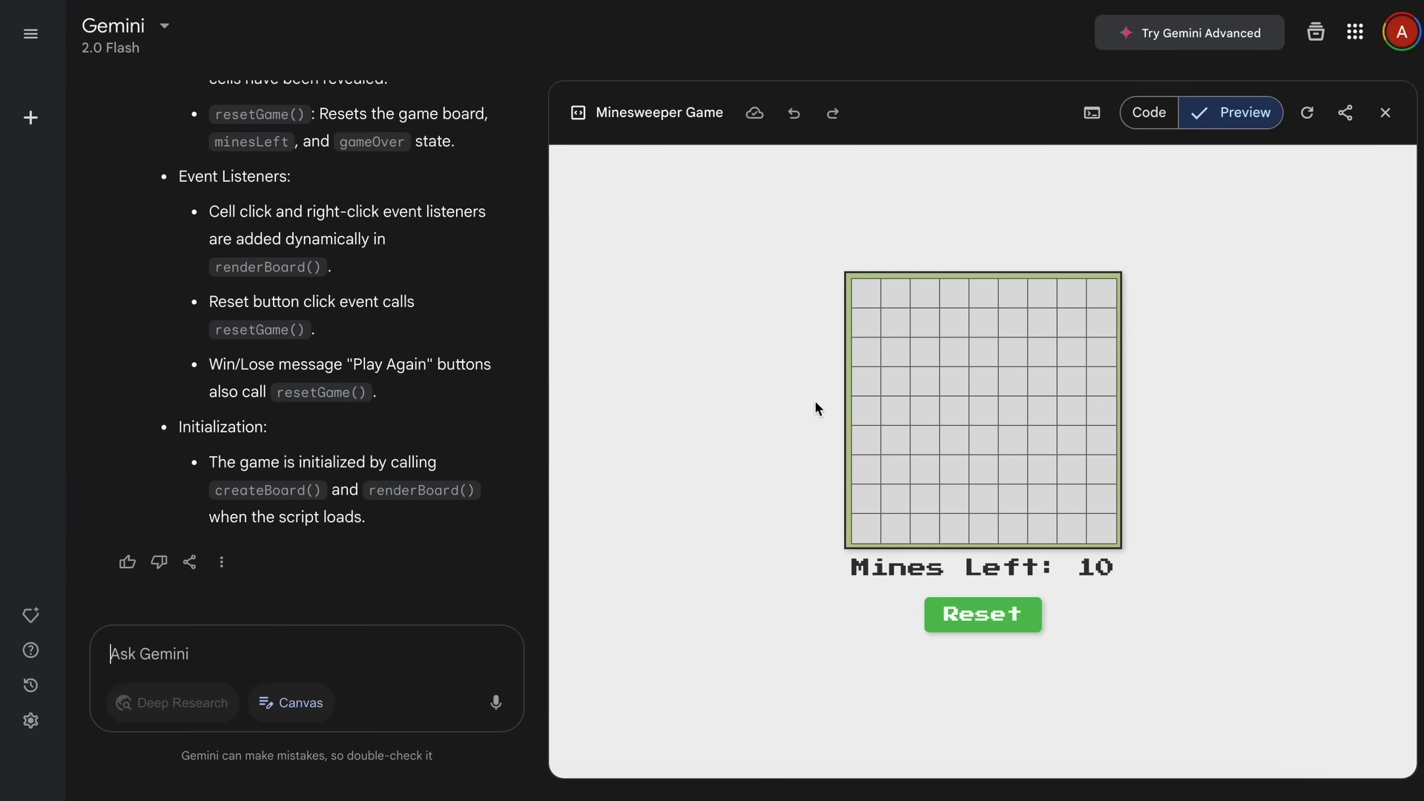
# Reveal a cell on the Minesweeper board, then switch the canvas to the game's source code
pyautogui.click(865, 346)
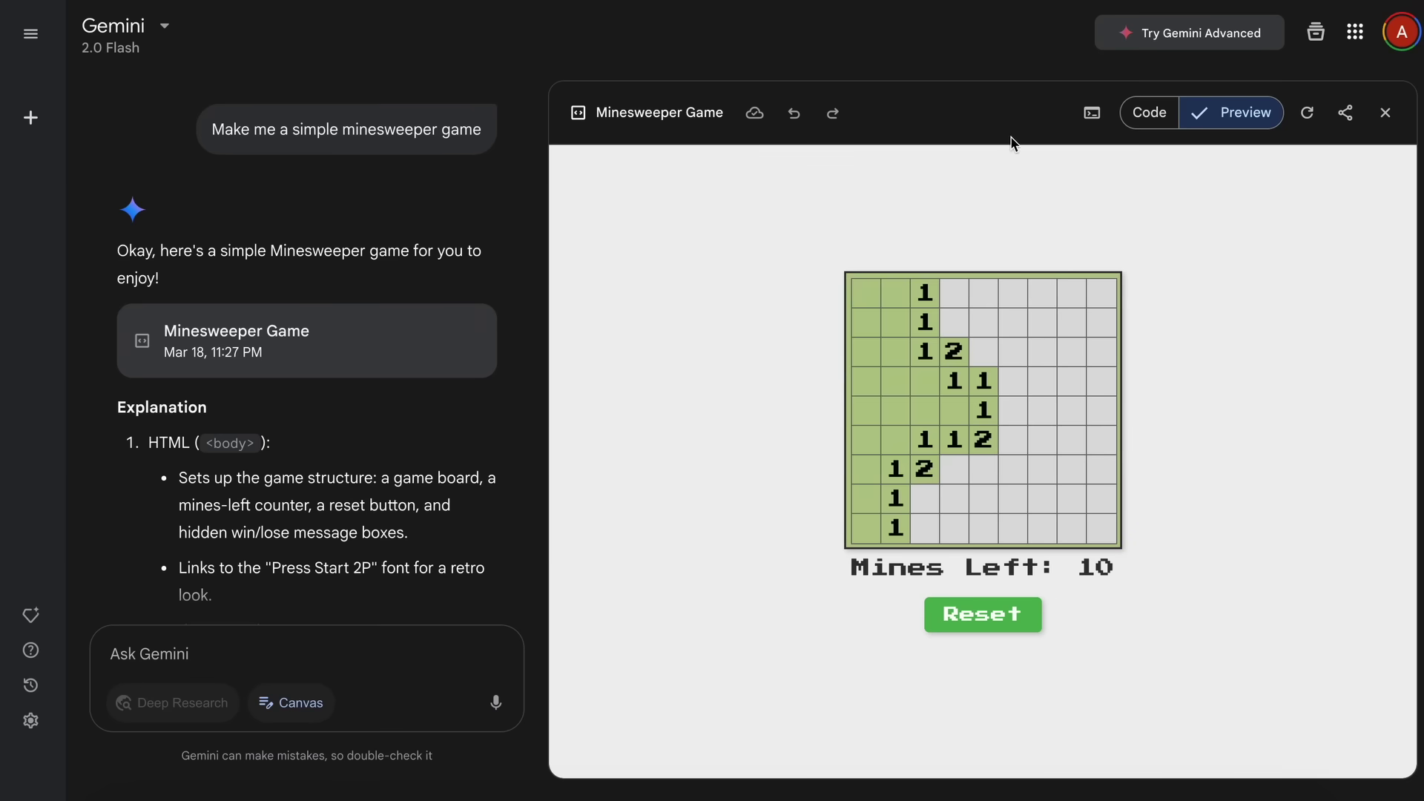
pyautogui.click(1143, 119)
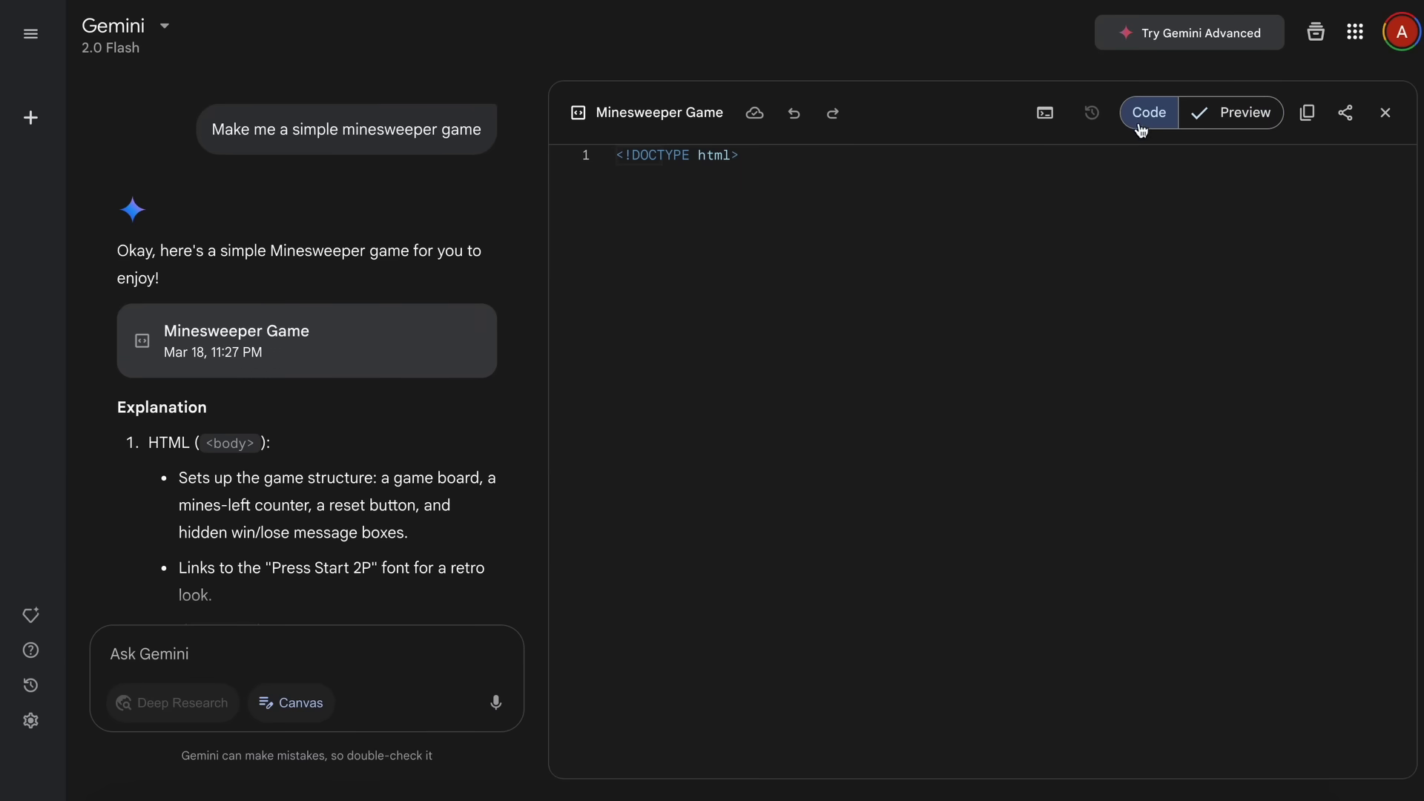
pyautogui.scroll(-20, 1128, 517)
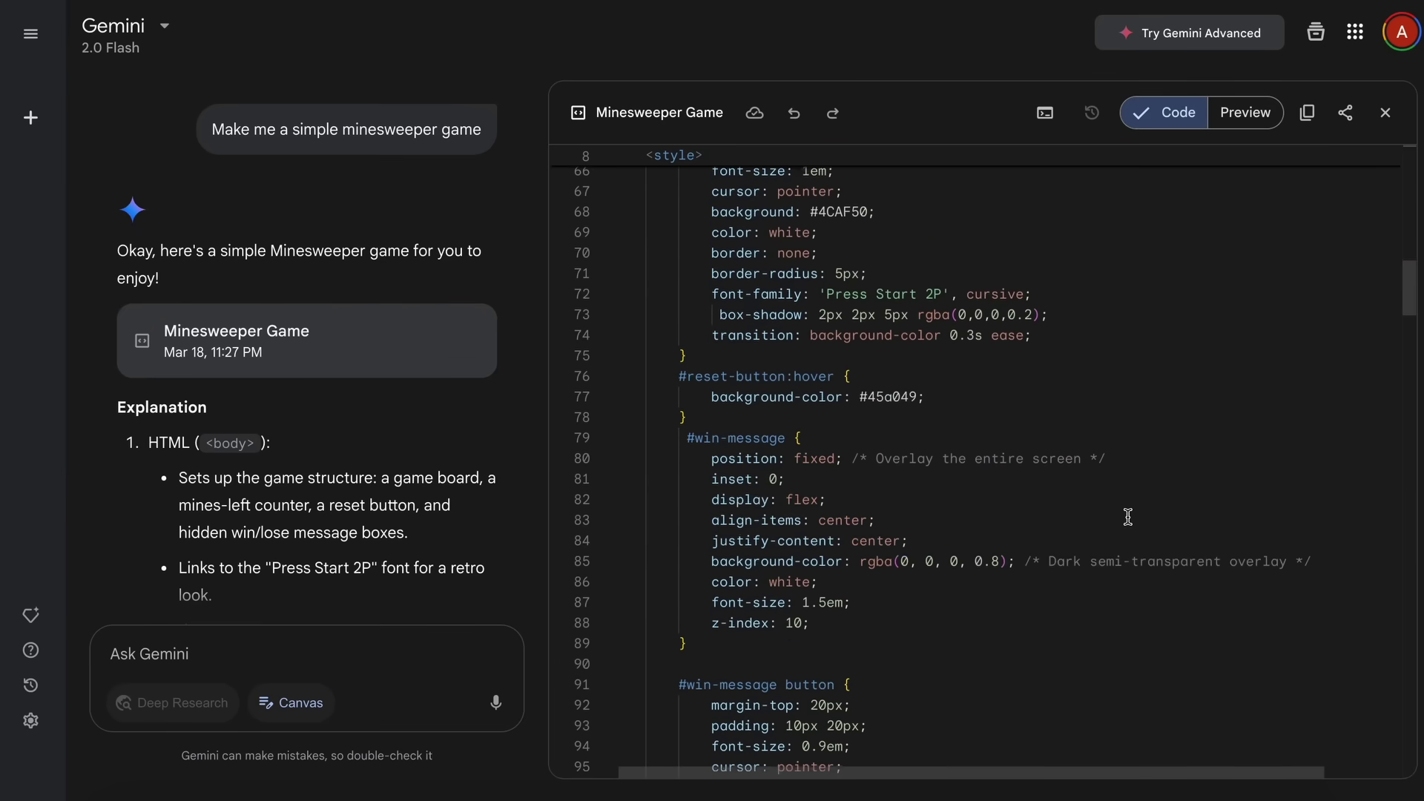
pyautogui.scroll(-20, 1129, 517)
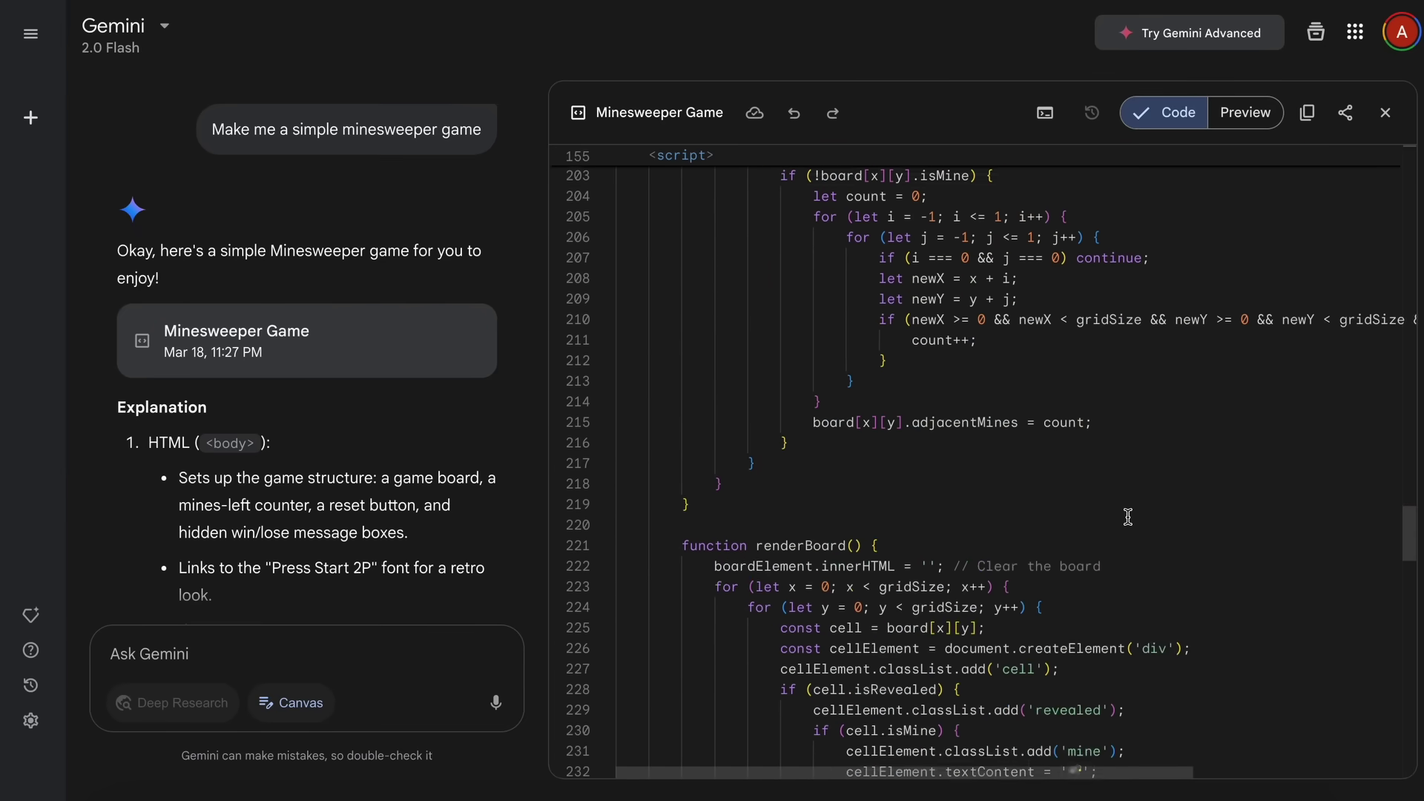
pyautogui.scroll(-15, 1128, 517)
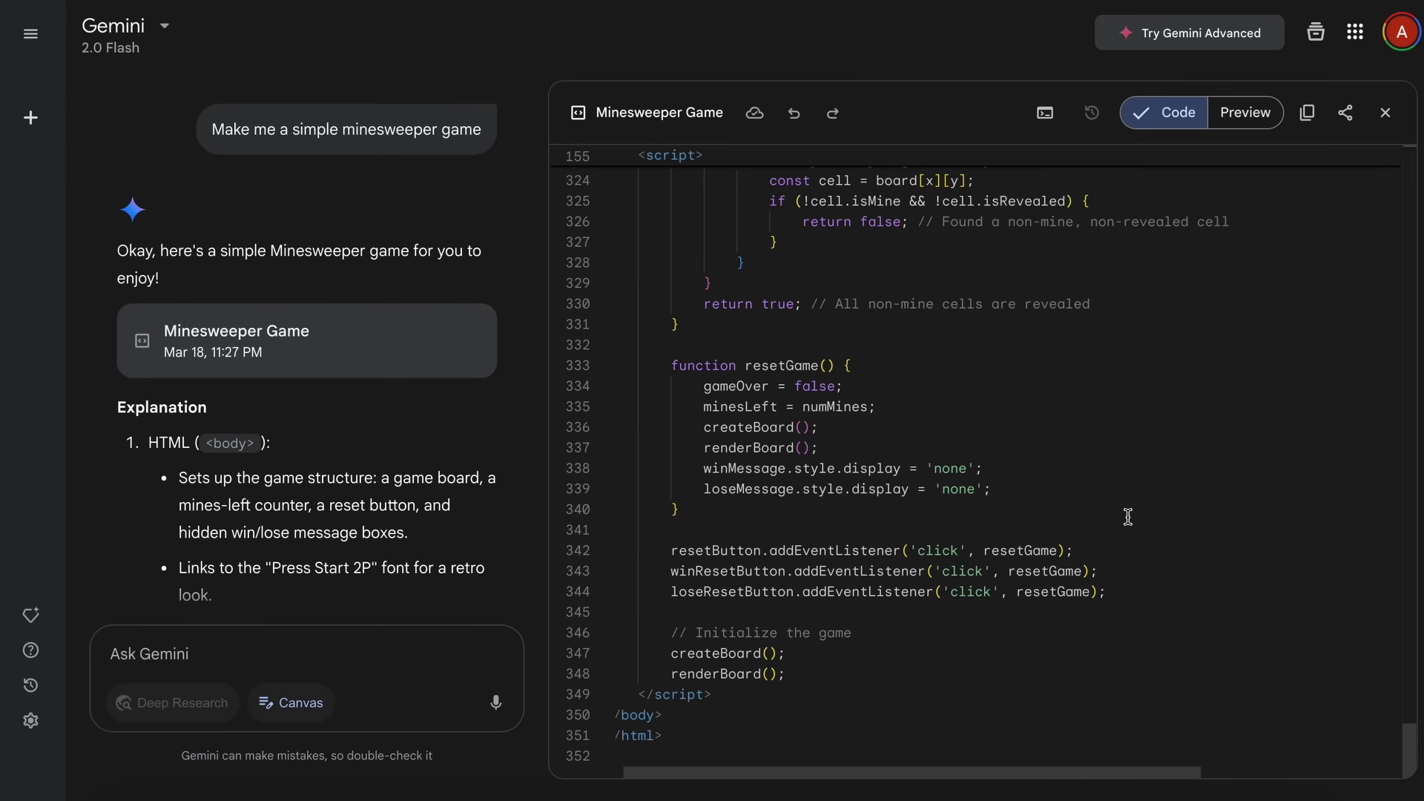
pyautogui.scroll(20, 1128, 517)
pyautogui.scroll(15, 1128, 517)
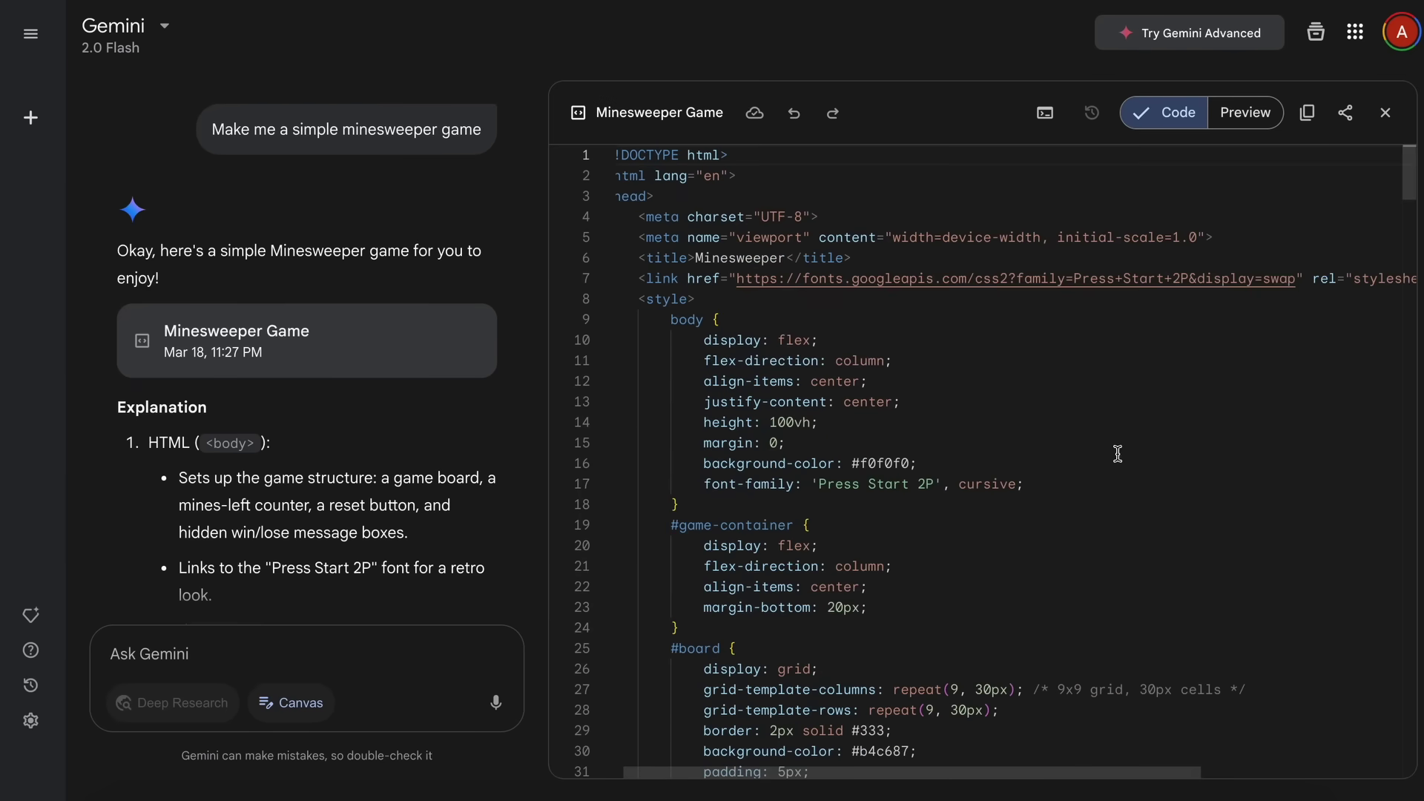
# Browse the CSS from the body background rule to the reset button styling
pyautogui.click(1065, 459)
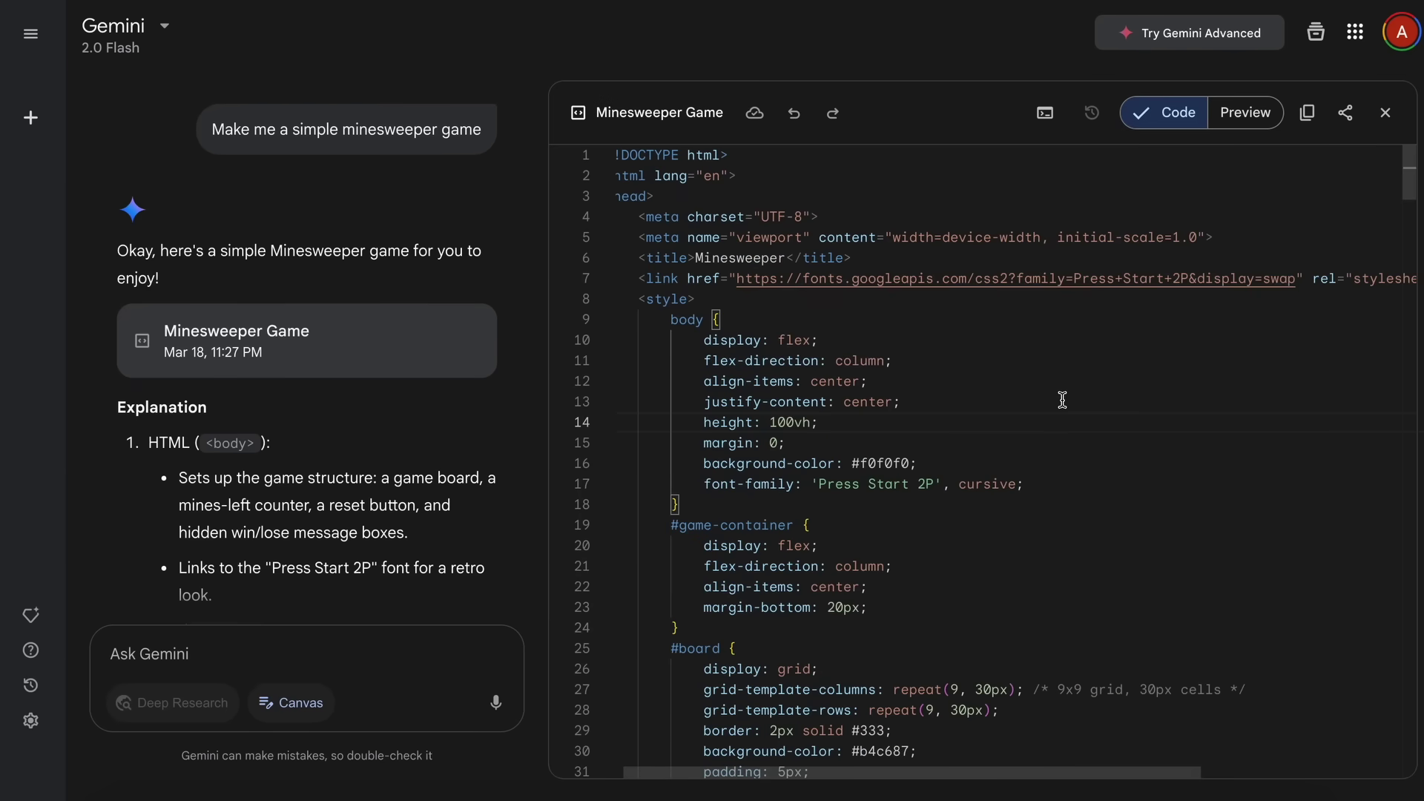
pyautogui.scroll(-20, 1082, 404)
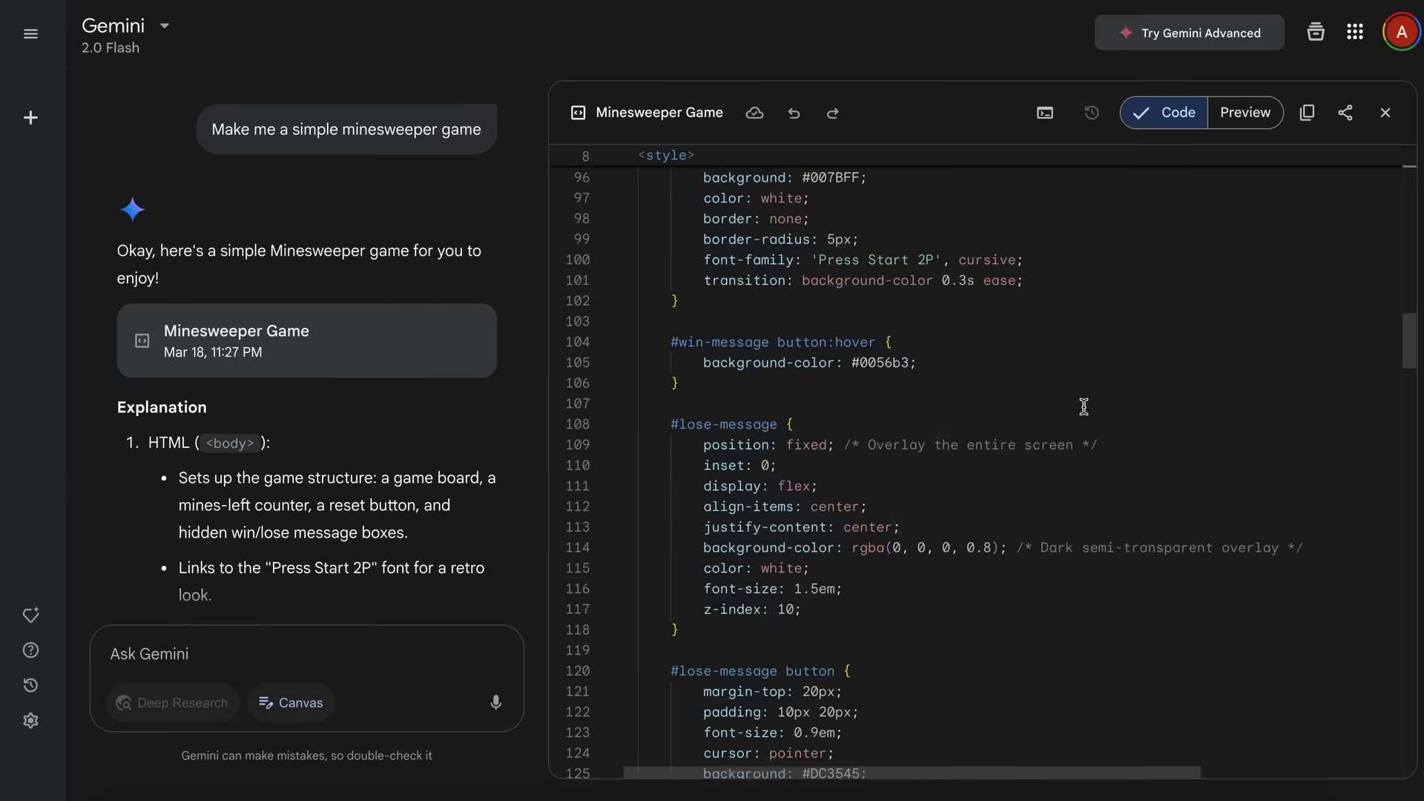
pyautogui.scroll(-20, 1084, 407)
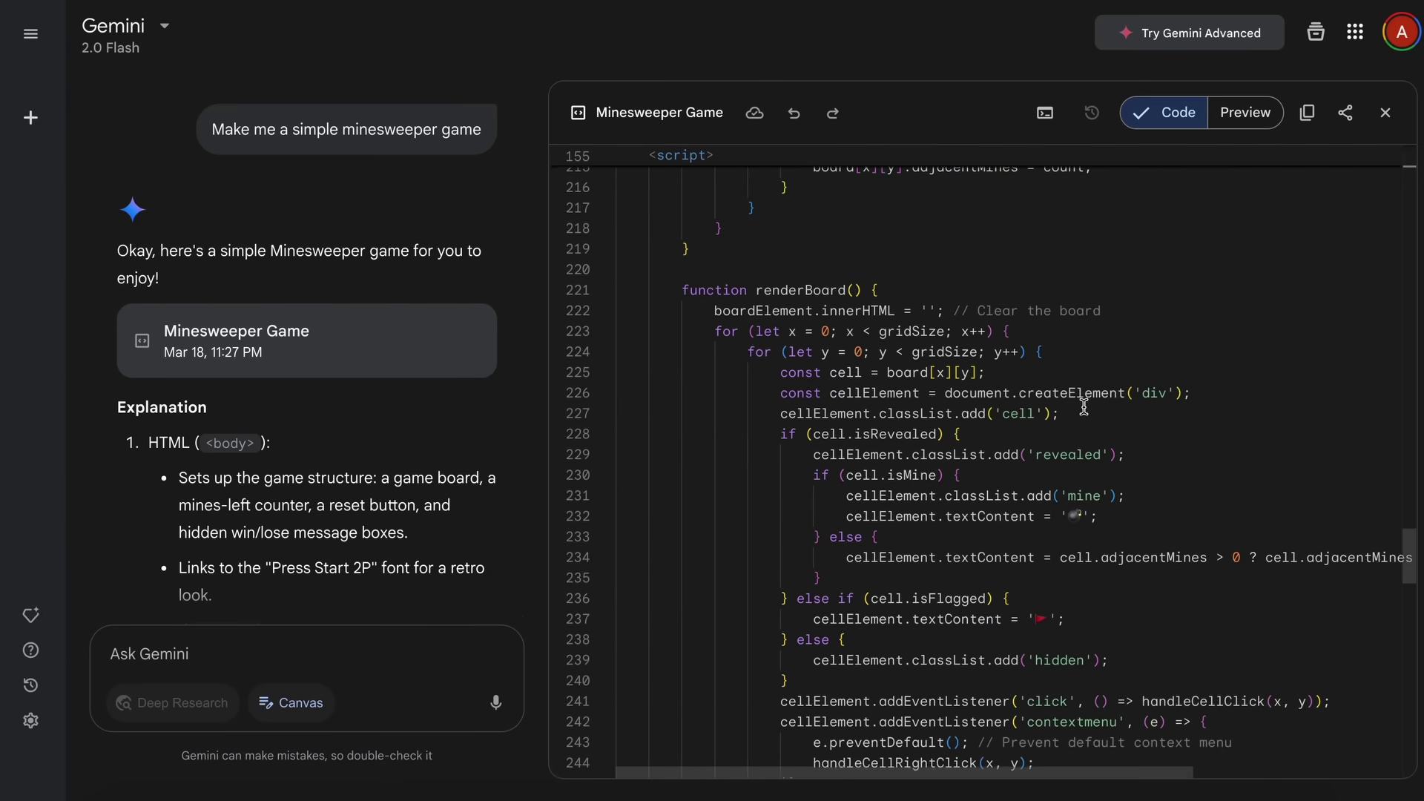
pyautogui.scroll(-20, 1084, 407)
pyautogui.scroll(20, 1084, 406)
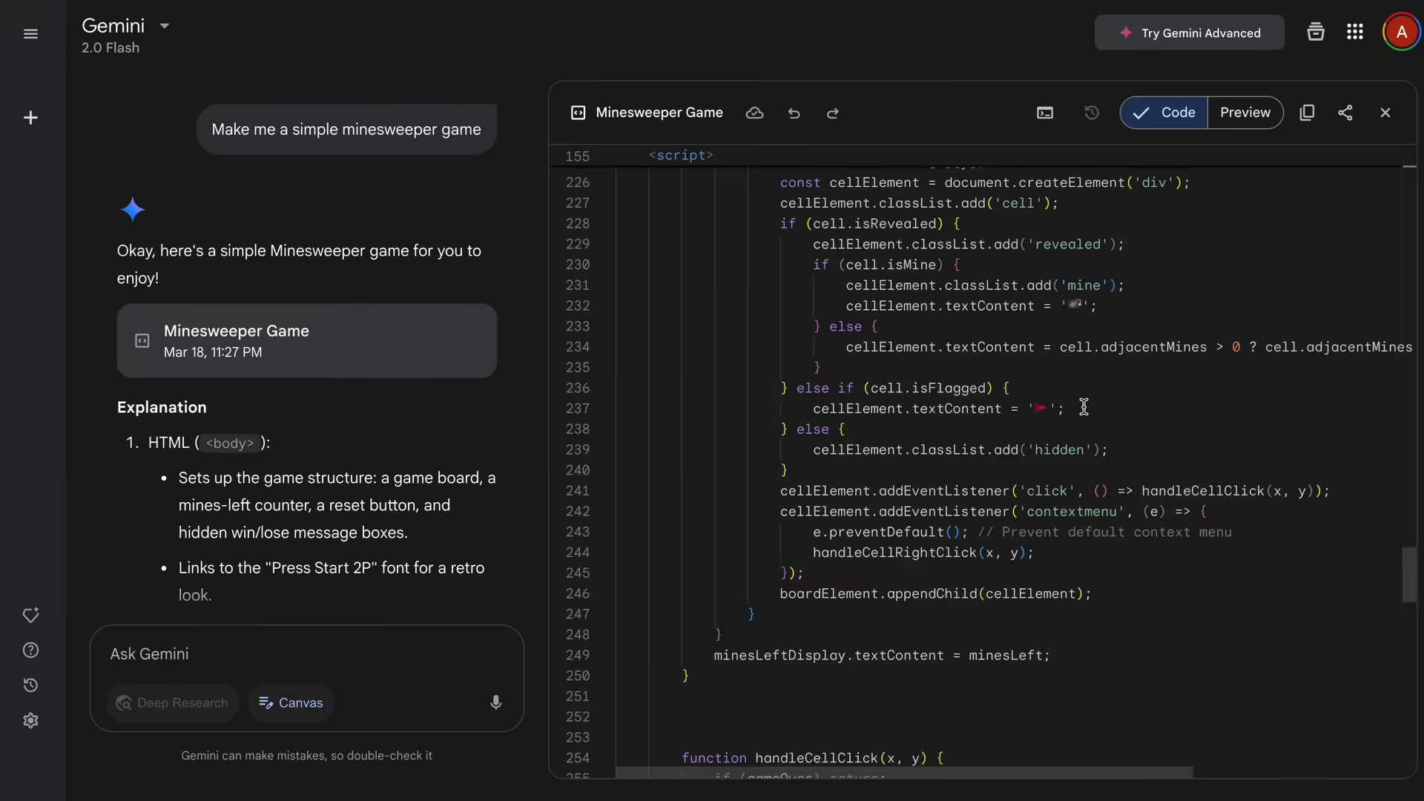
pyautogui.scroll(10, 1084, 406)
pyautogui.scroll(-9, 1084, 407)
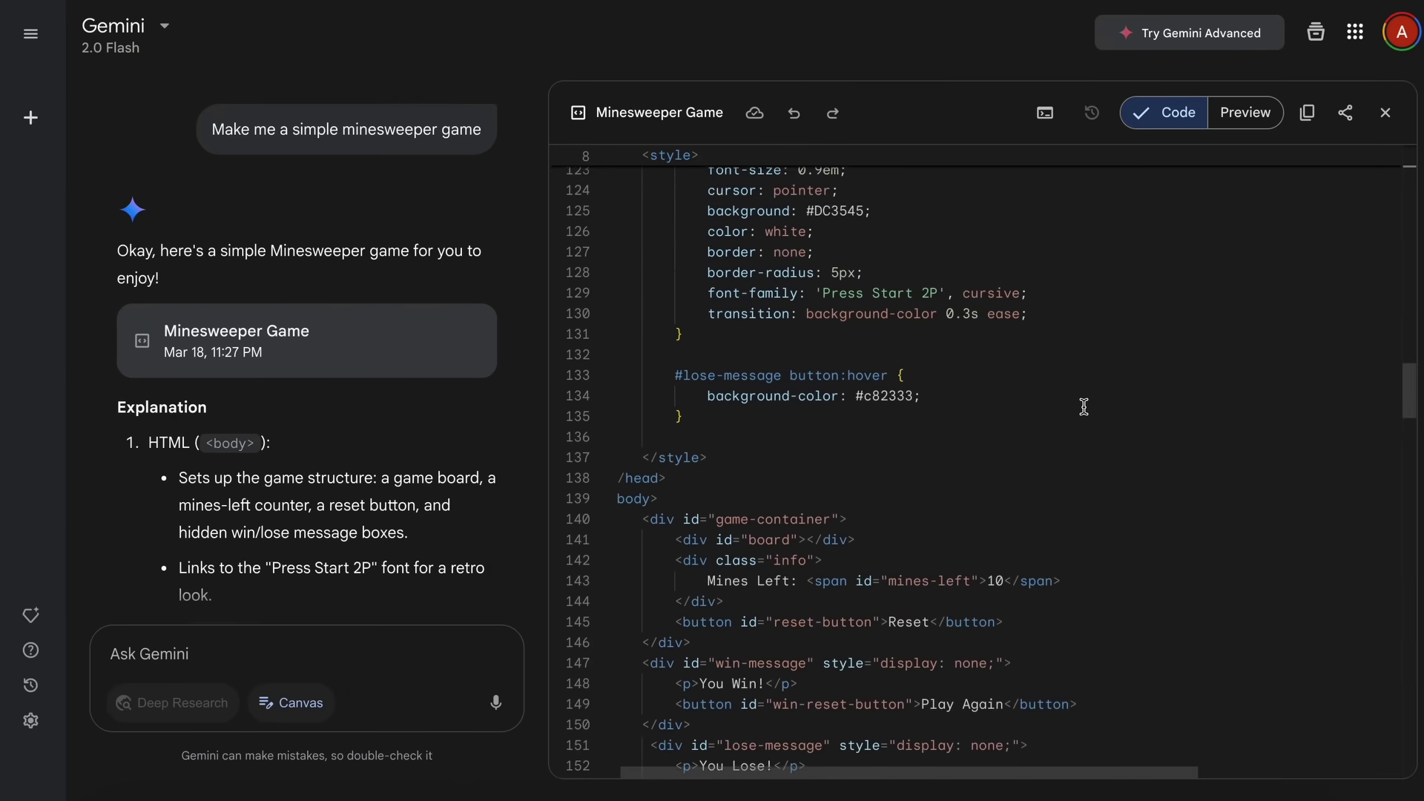
pyautogui.click(1066, 457)
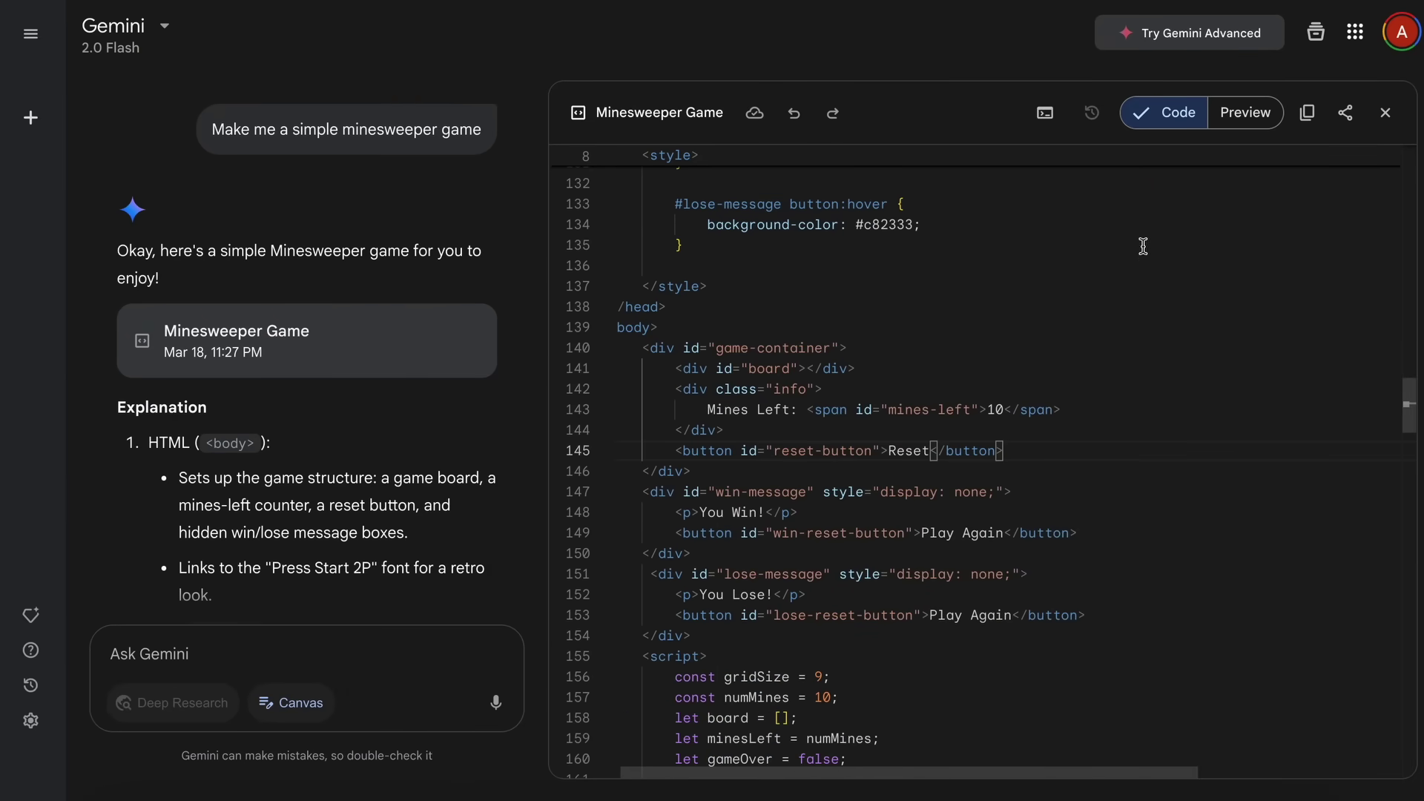
pyautogui.scroll(1, 1145, 254)
pyautogui.scroll(3, 1113, 235)
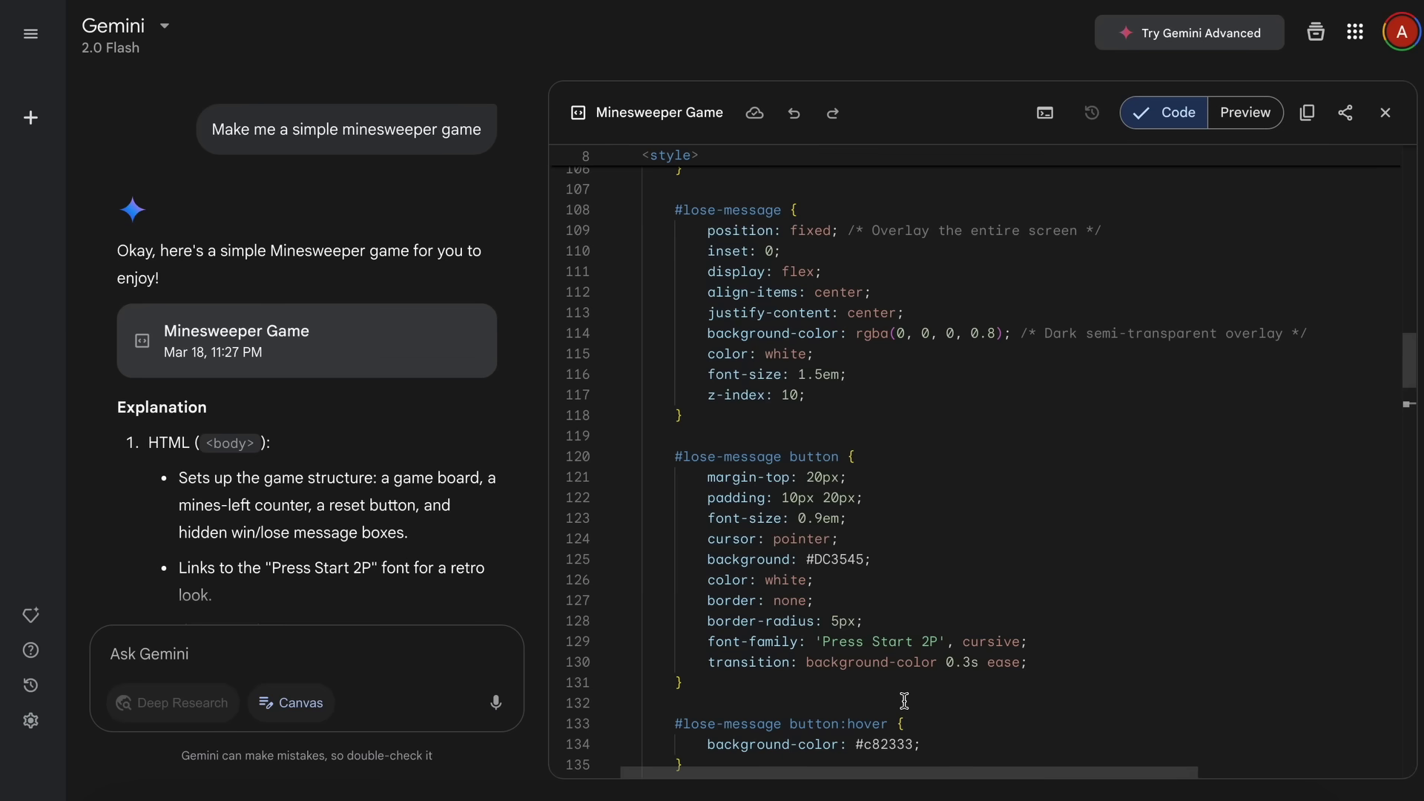
# Select the #lose-message button style rule and dismiss the Ask Gemini prompt
pyautogui.moveTo(904, 701); pyautogui.dragTo(674, 456)
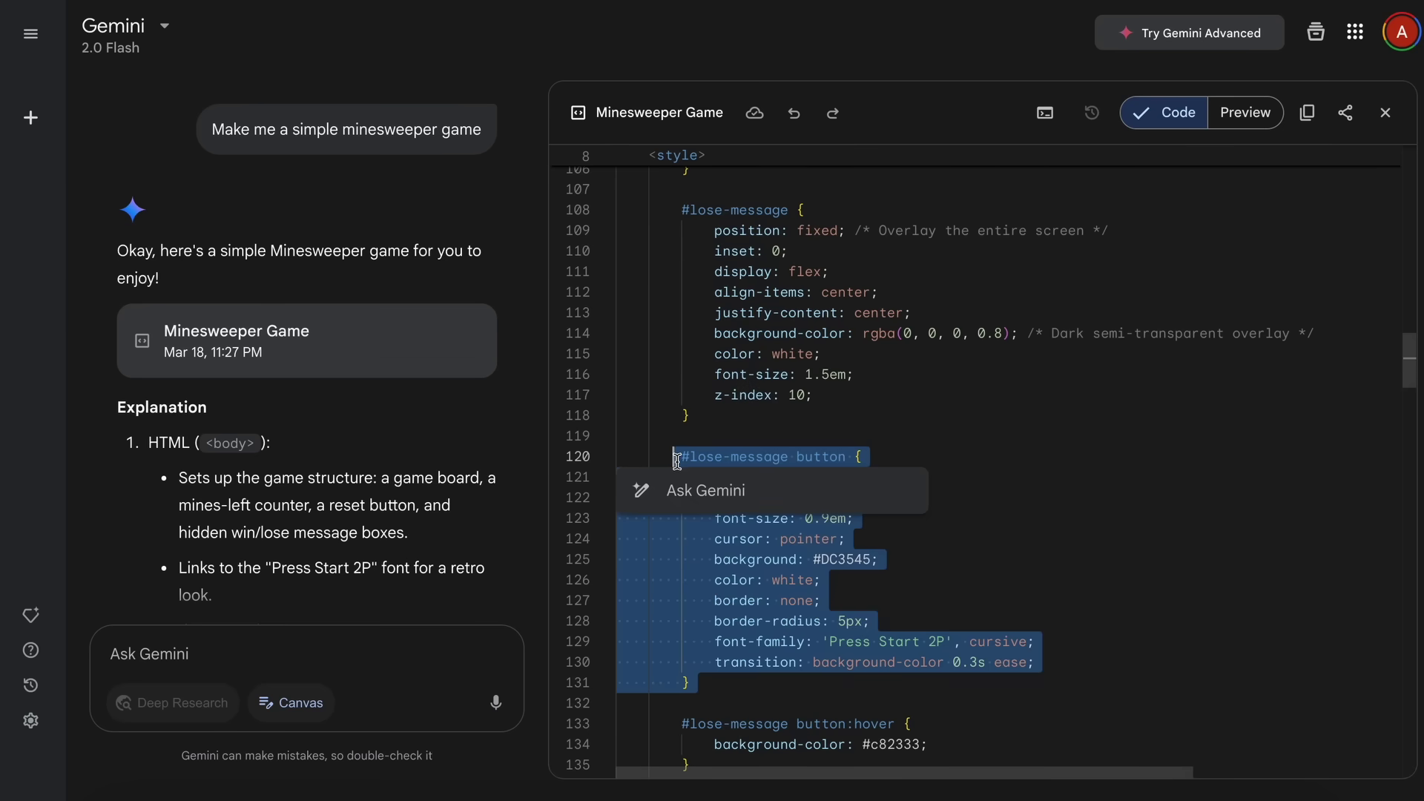
pyautogui.click(716, 508)
pyautogui.click(766, 458)
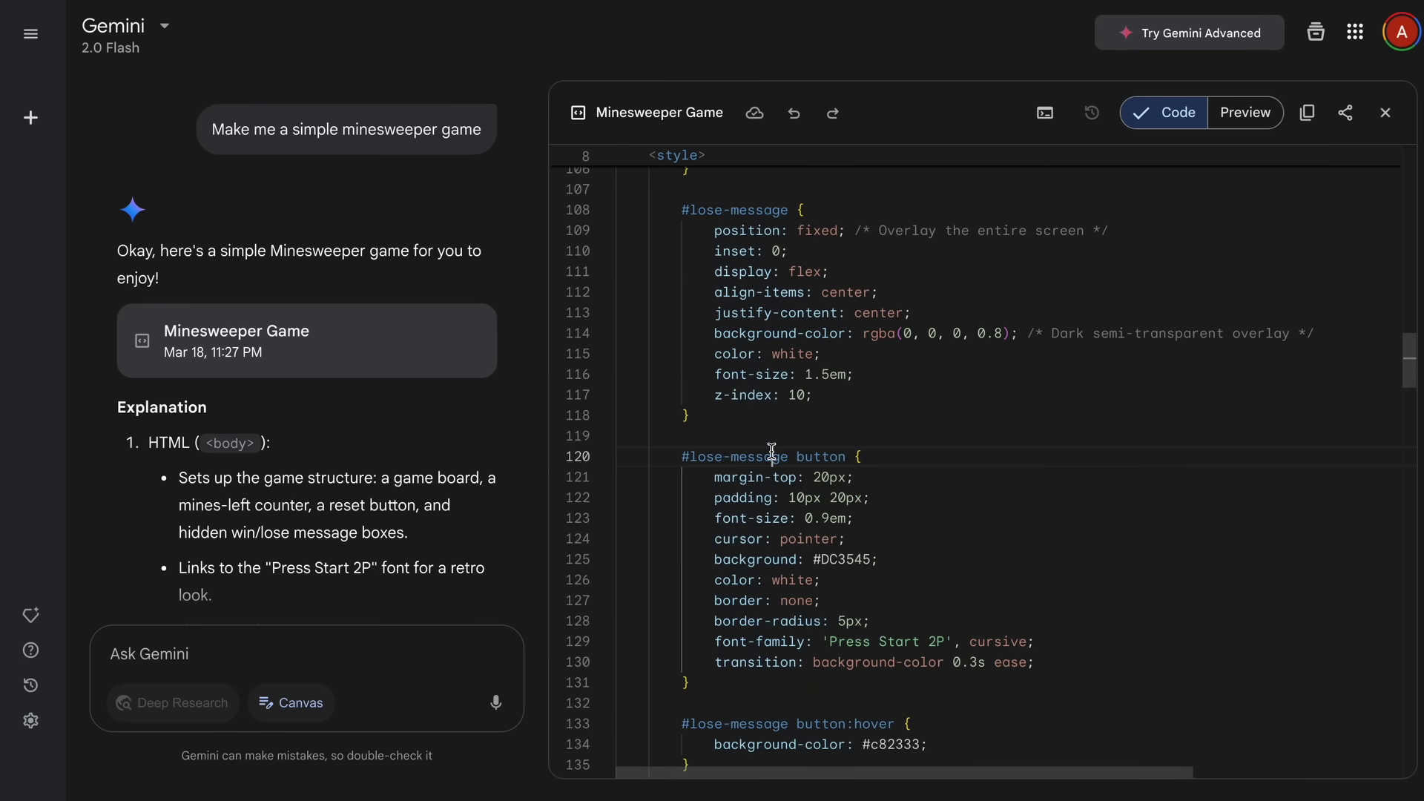
pyautogui.click(781, 402)
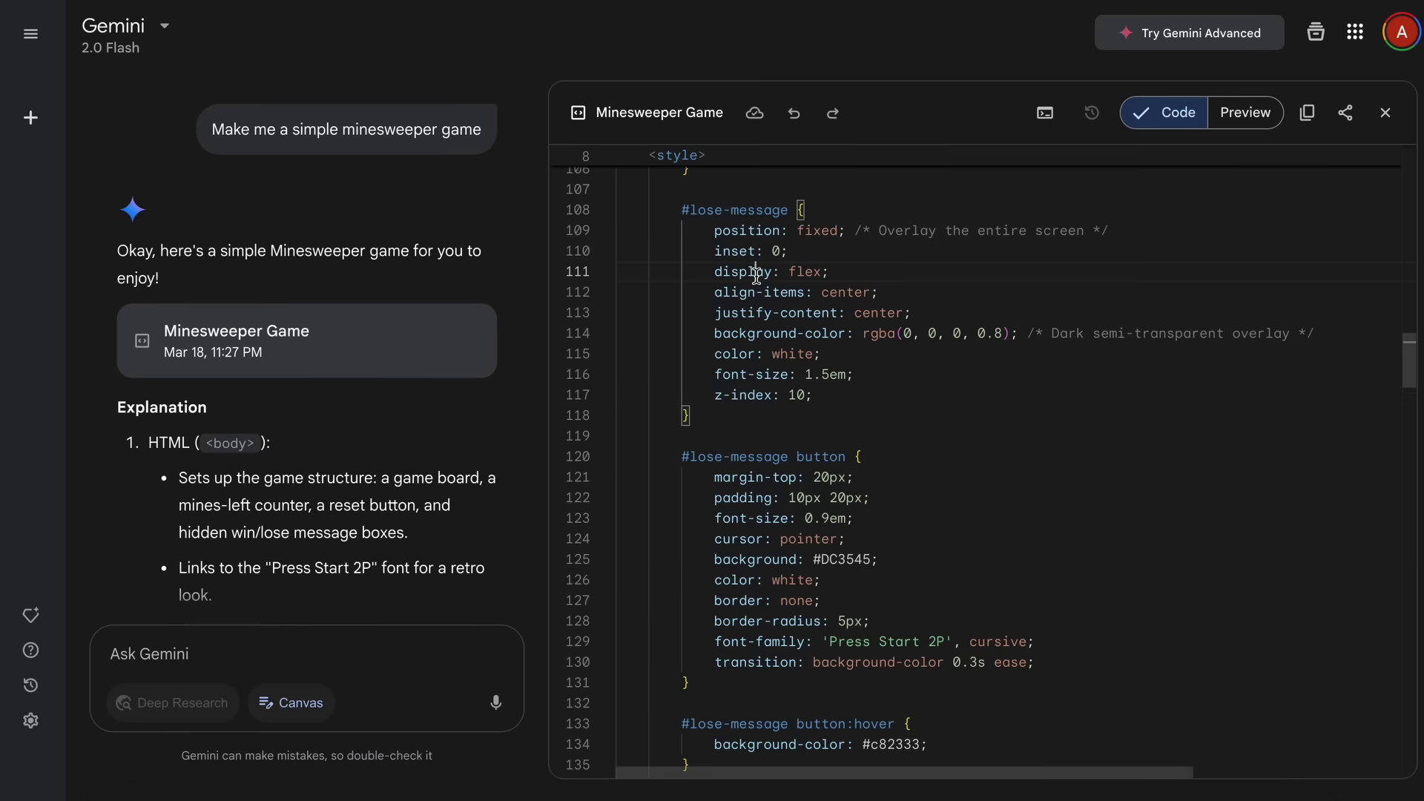
# Open the console panel and uncover several cells on the Minesweeper preview
pyautogui.click(1045, 112)
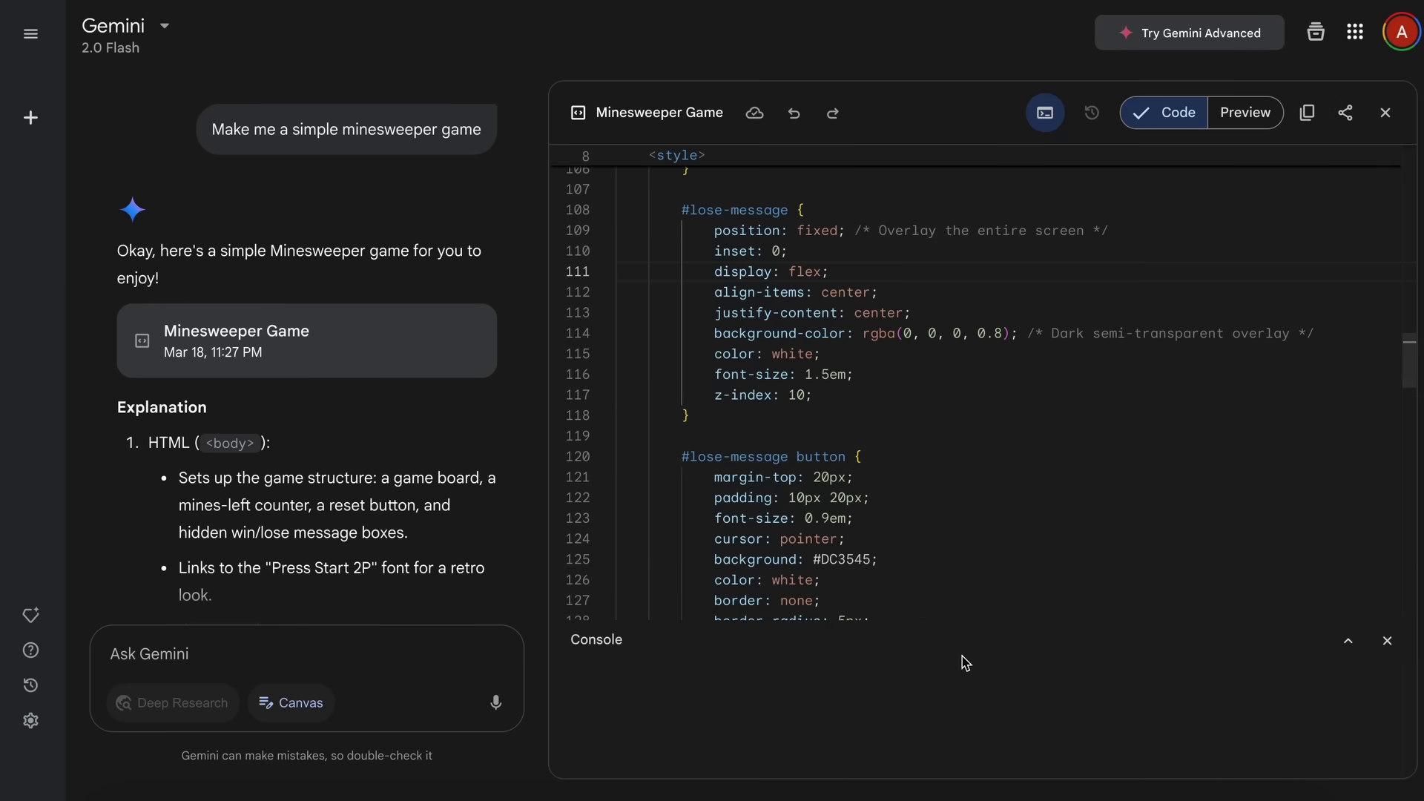
pyautogui.click(1242, 112)
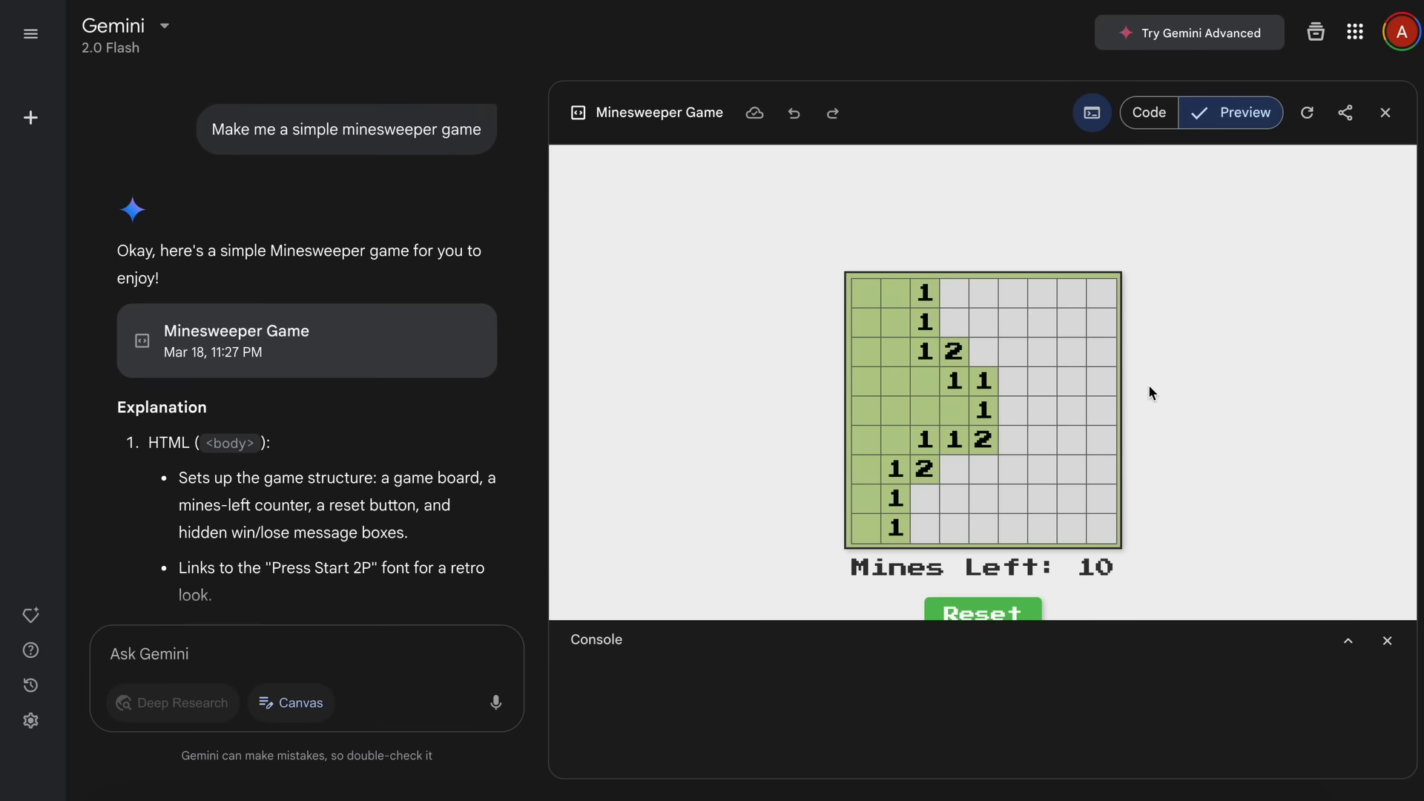
pyautogui.click(1059, 464)
pyautogui.click(1040, 408)
pyautogui.click(1040, 395)
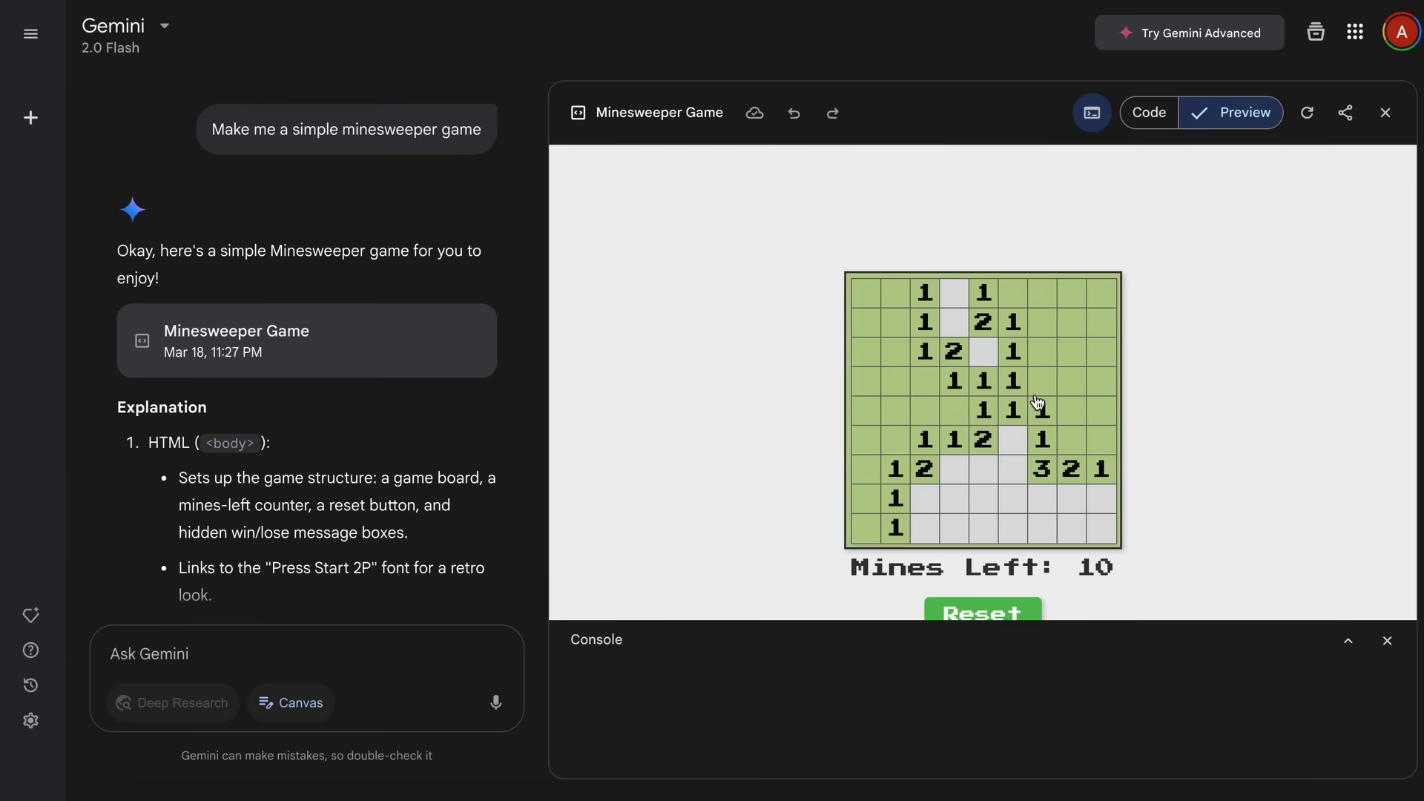
# Hit a mine, start a fresh board with Play Again, and return to the code
pyautogui.click(991, 356)
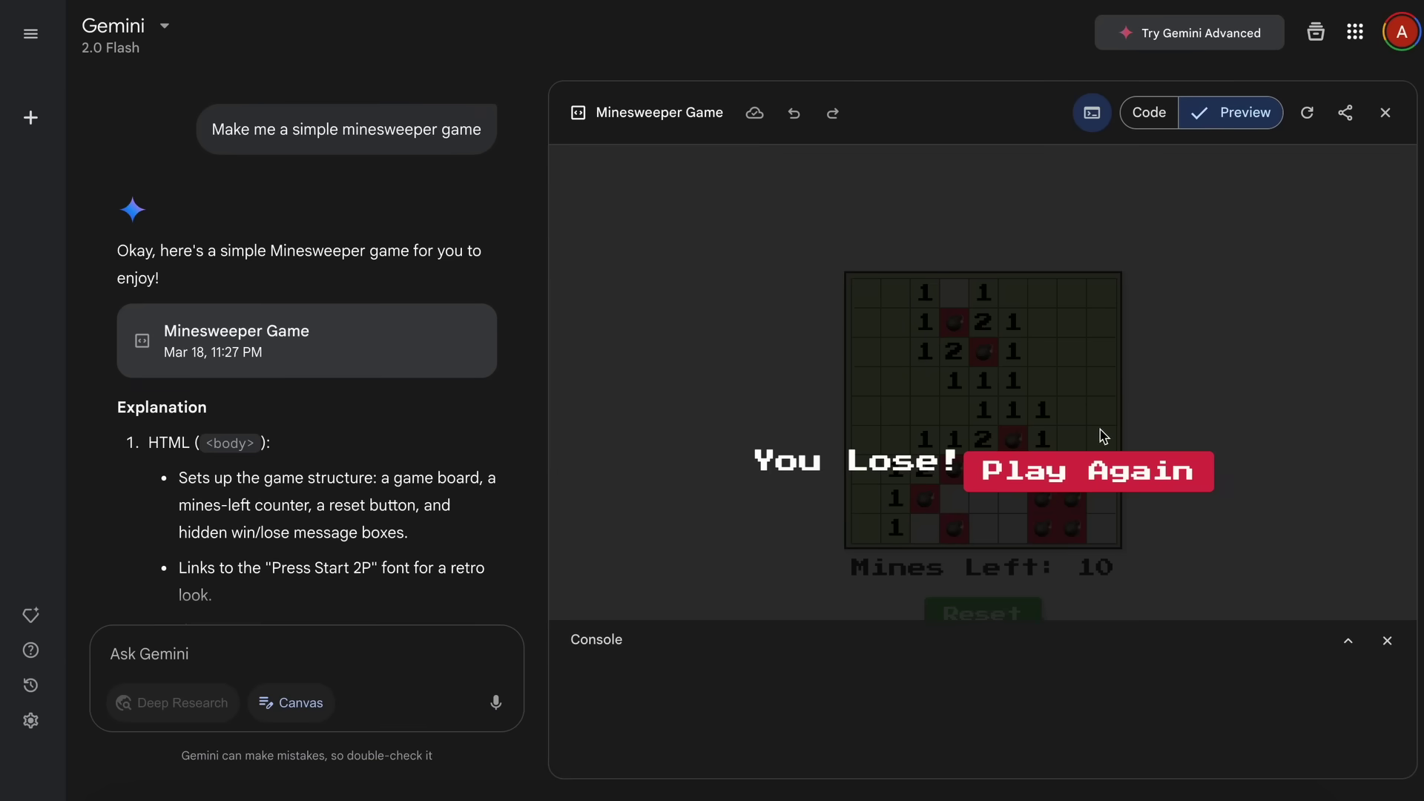
pyautogui.click(1103, 484)
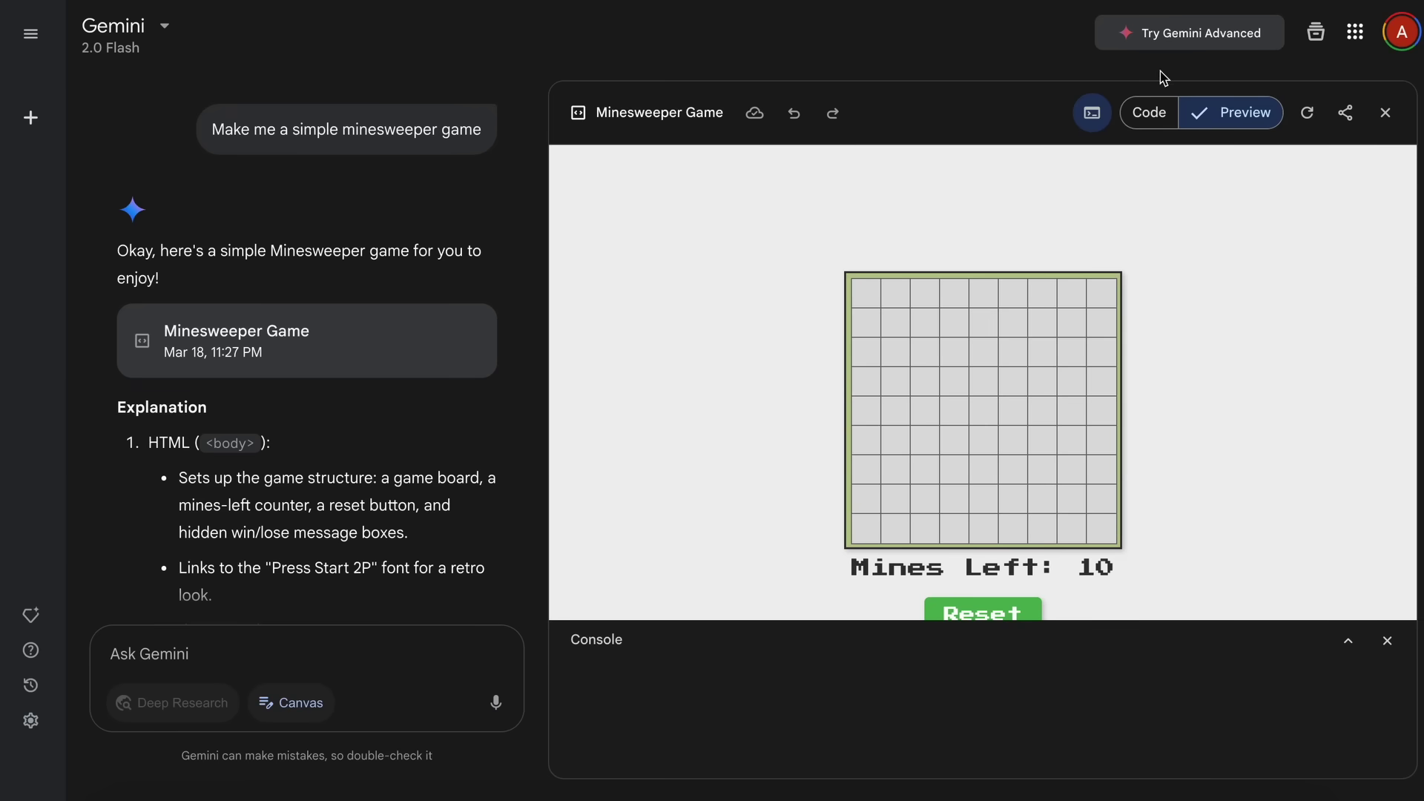
pyautogui.click(1150, 113)
# Close the console beneath the Minesweeper code and scroll through the full file
pyautogui.scroll(-20, 1144, 266)
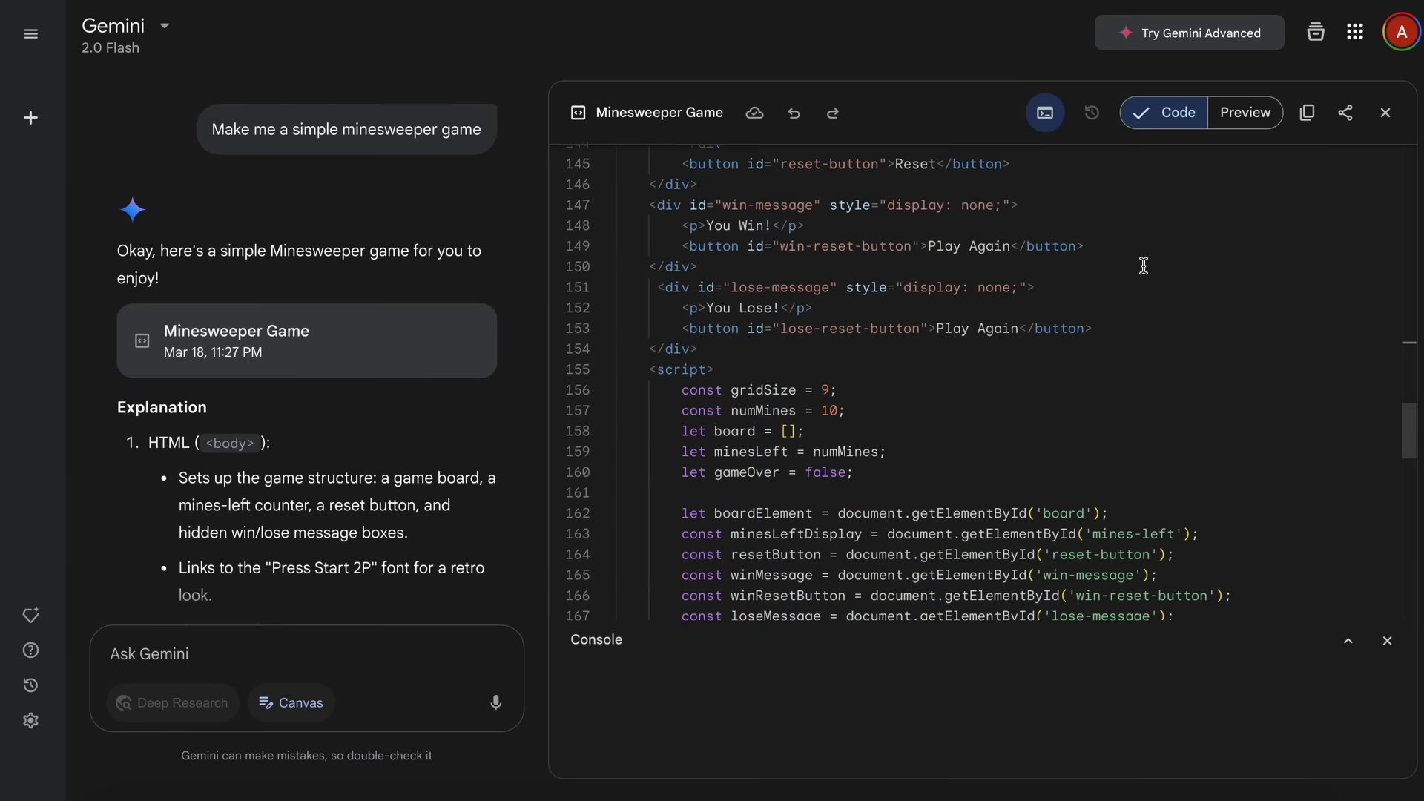
pyautogui.scroll(-17, 1143, 266)
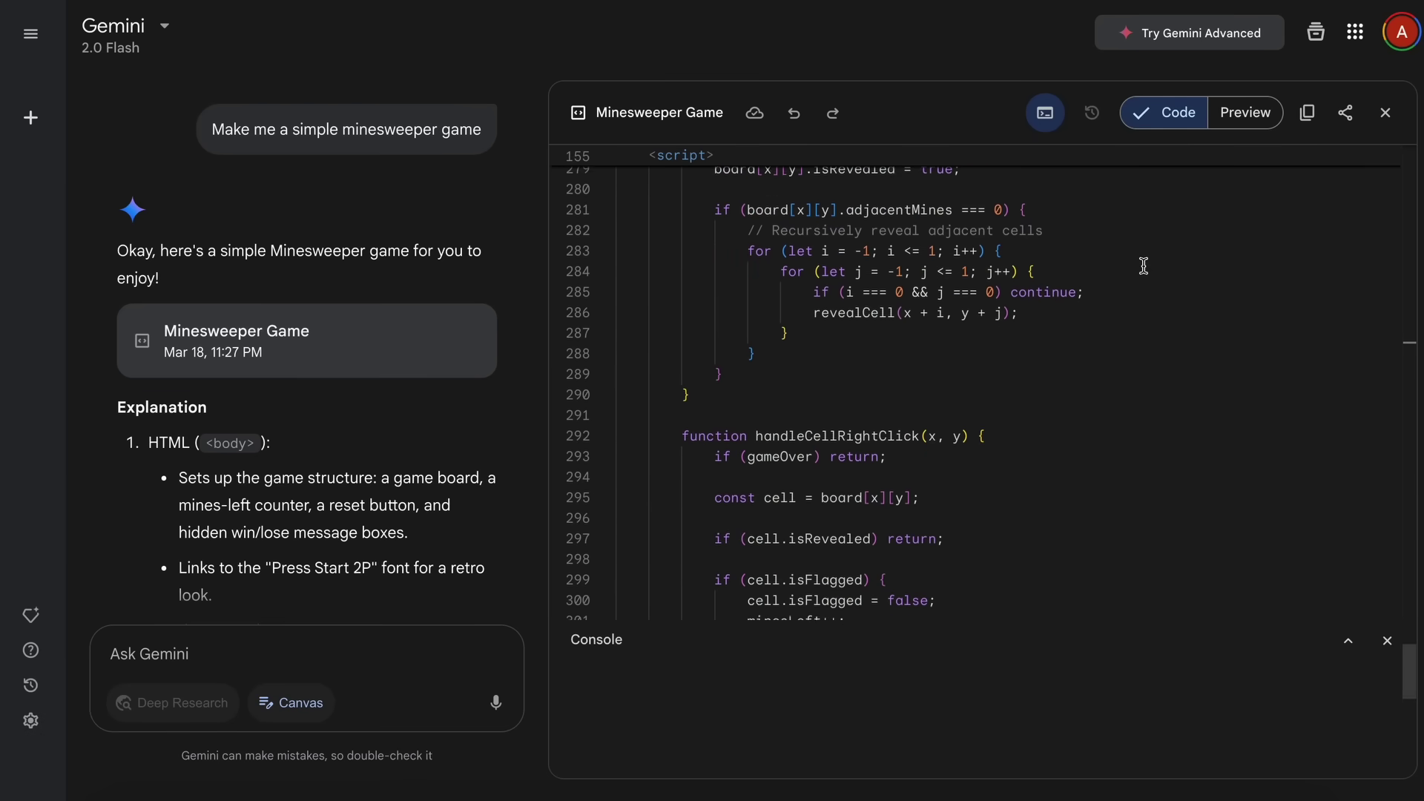
pyautogui.scroll(20, 1143, 266)
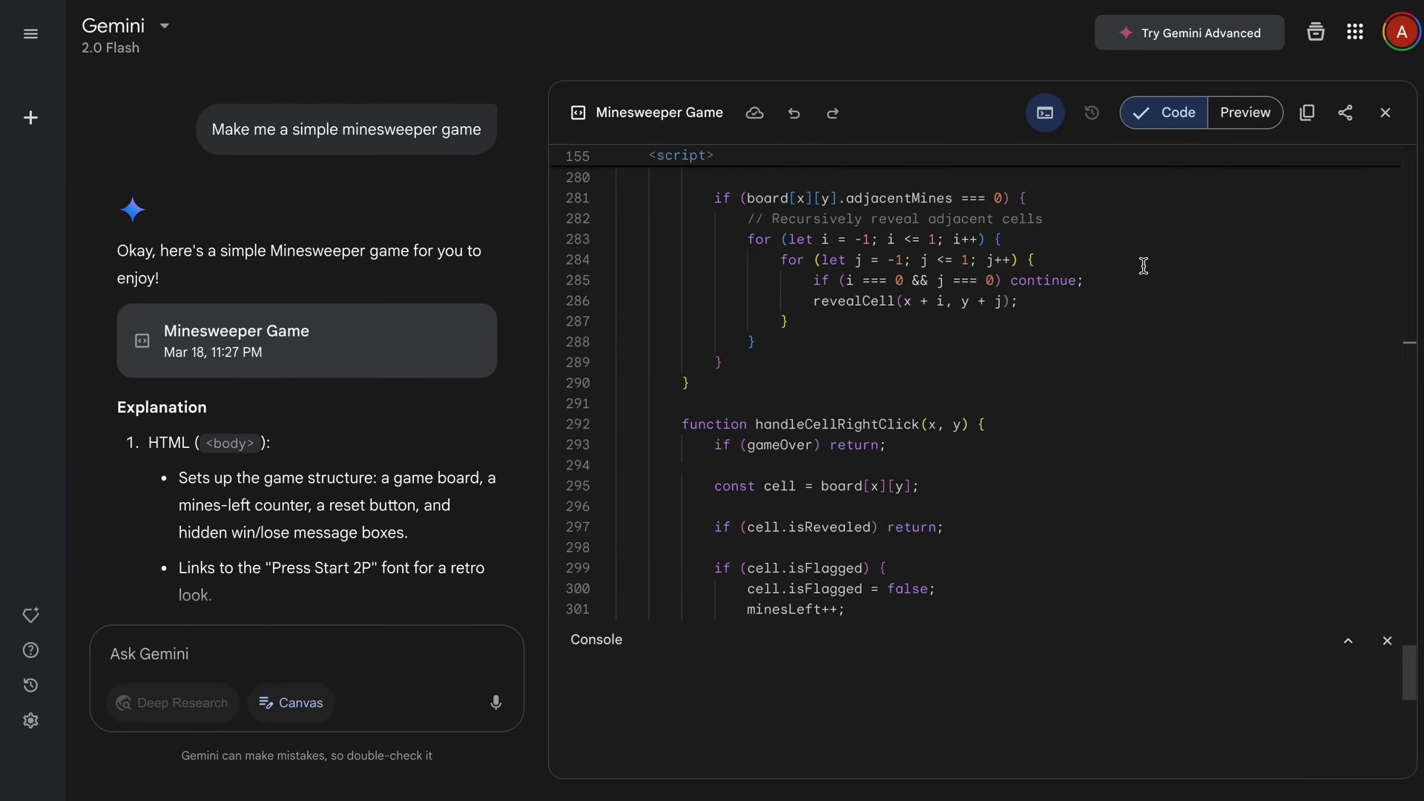
pyautogui.click(1378, 644)
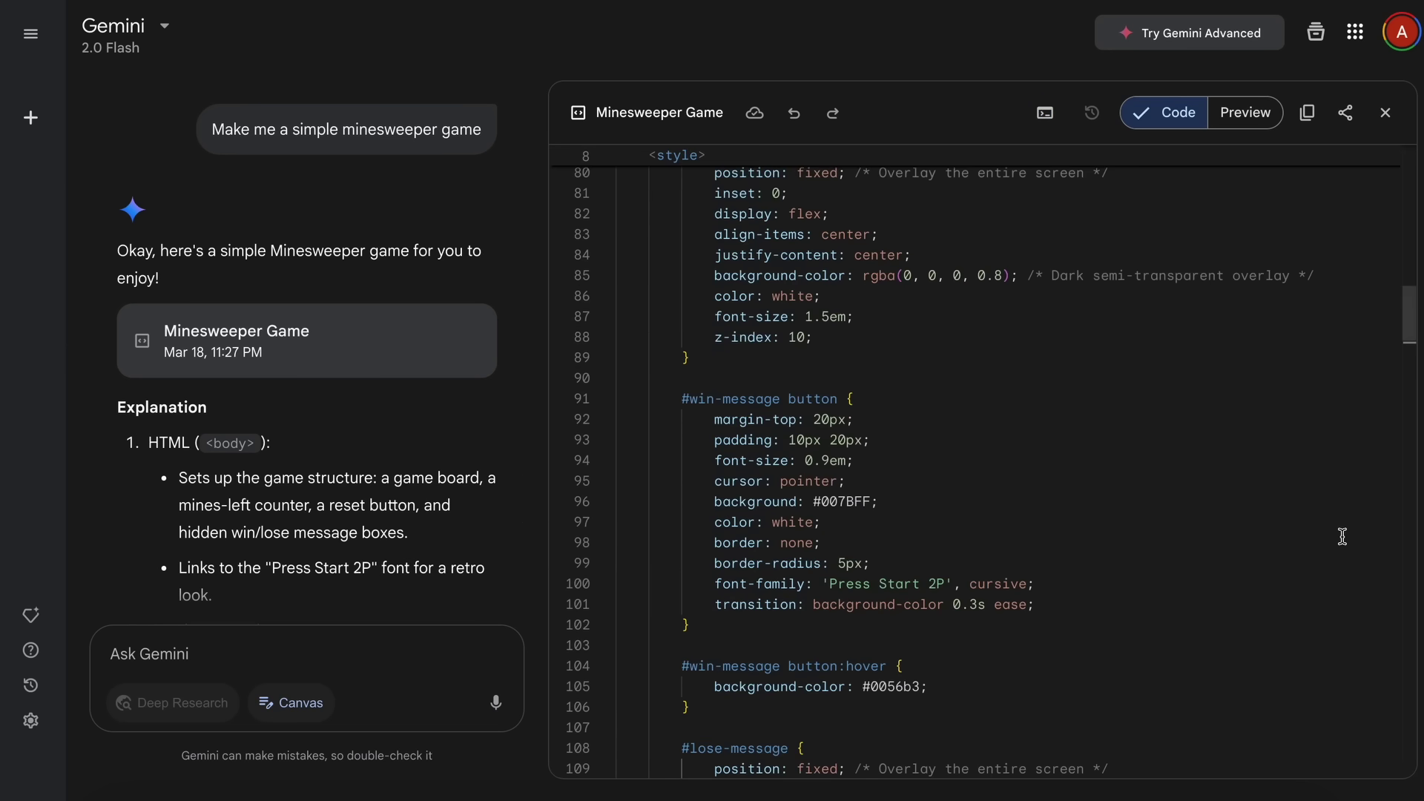
pyautogui.scroll(18, 1264, 475)
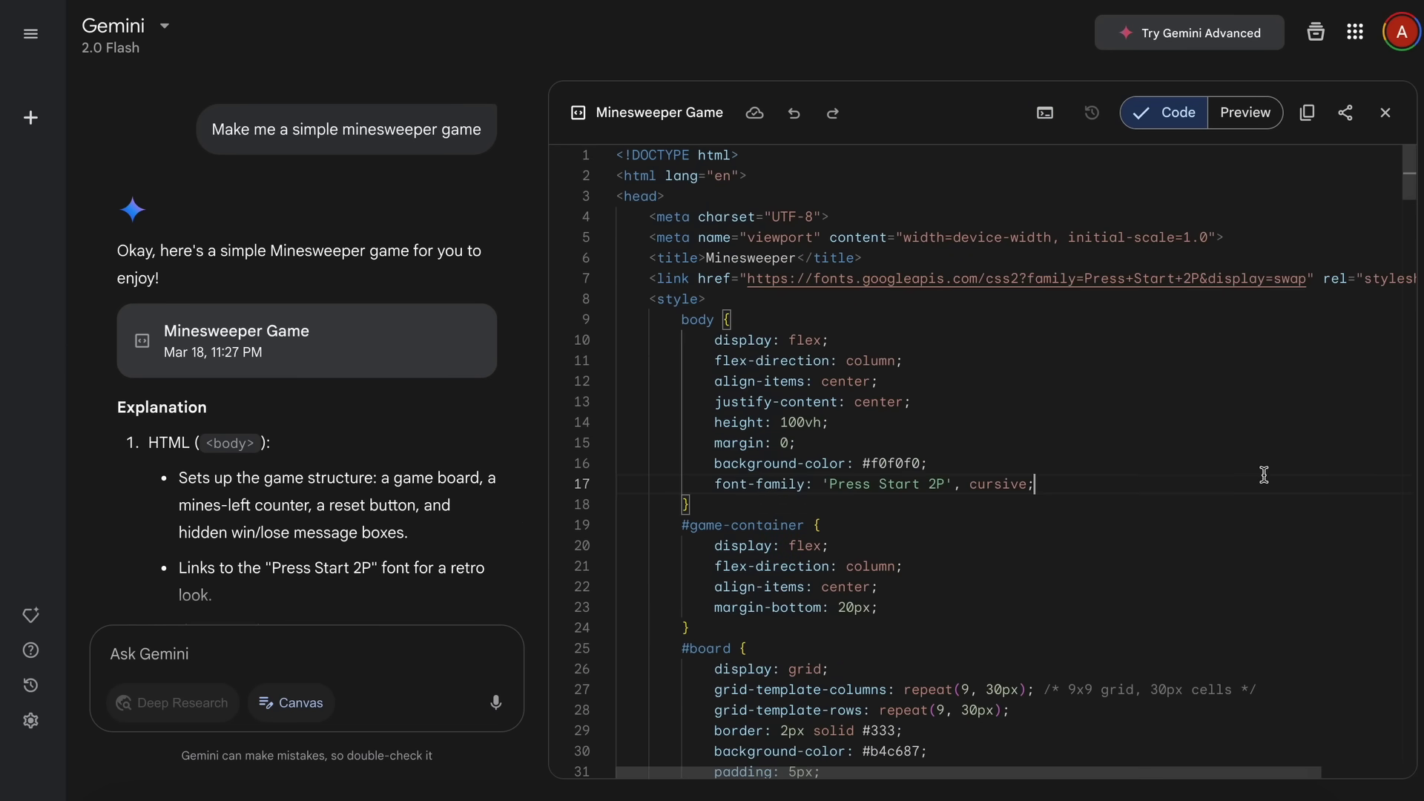
pyautogui.scroll(-20, 1264, 474)
pyautogui.scroll(-20, 1261, 449)
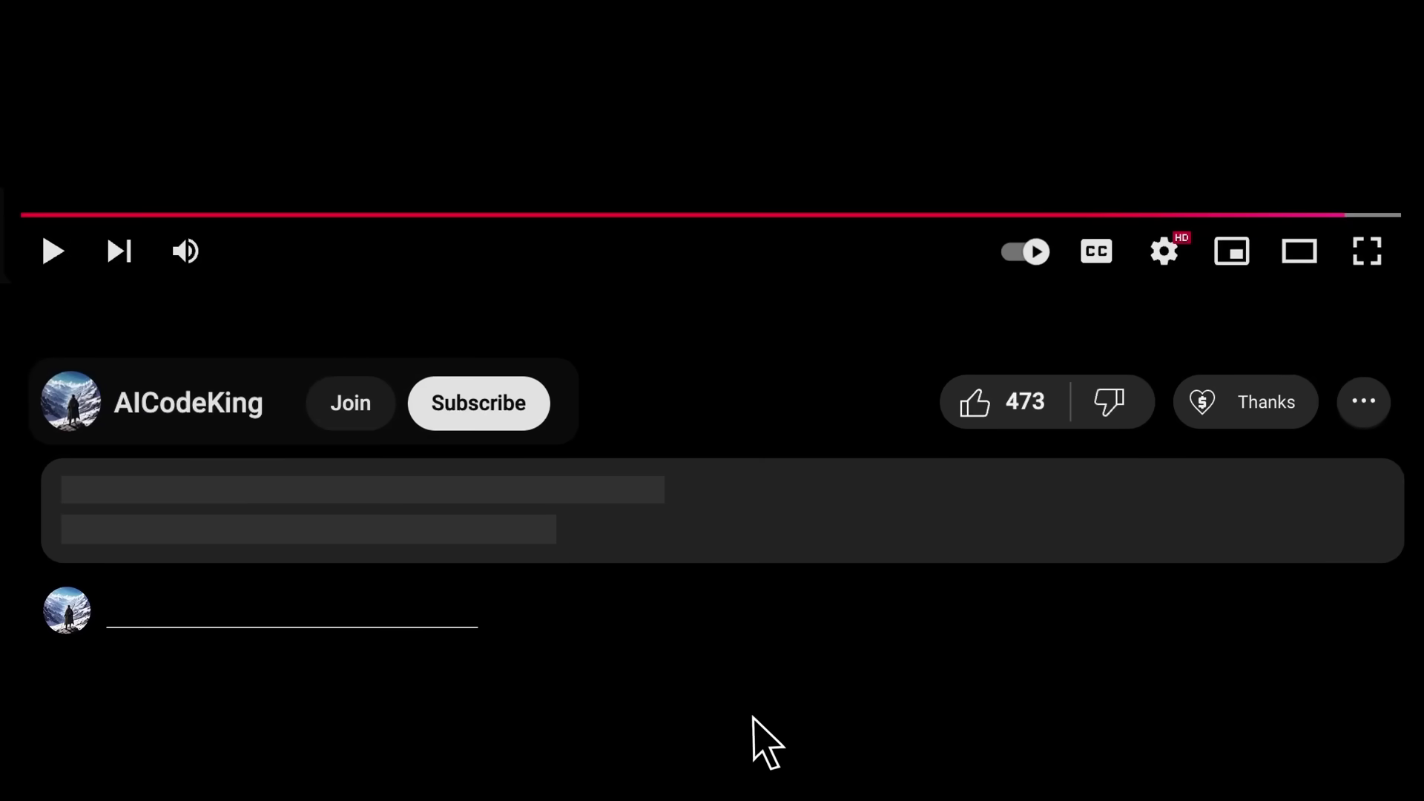
# Subscribe, like the video, set Super Thanks to $10, and bring up the membership tiers
pyautogui.click(514, 415)
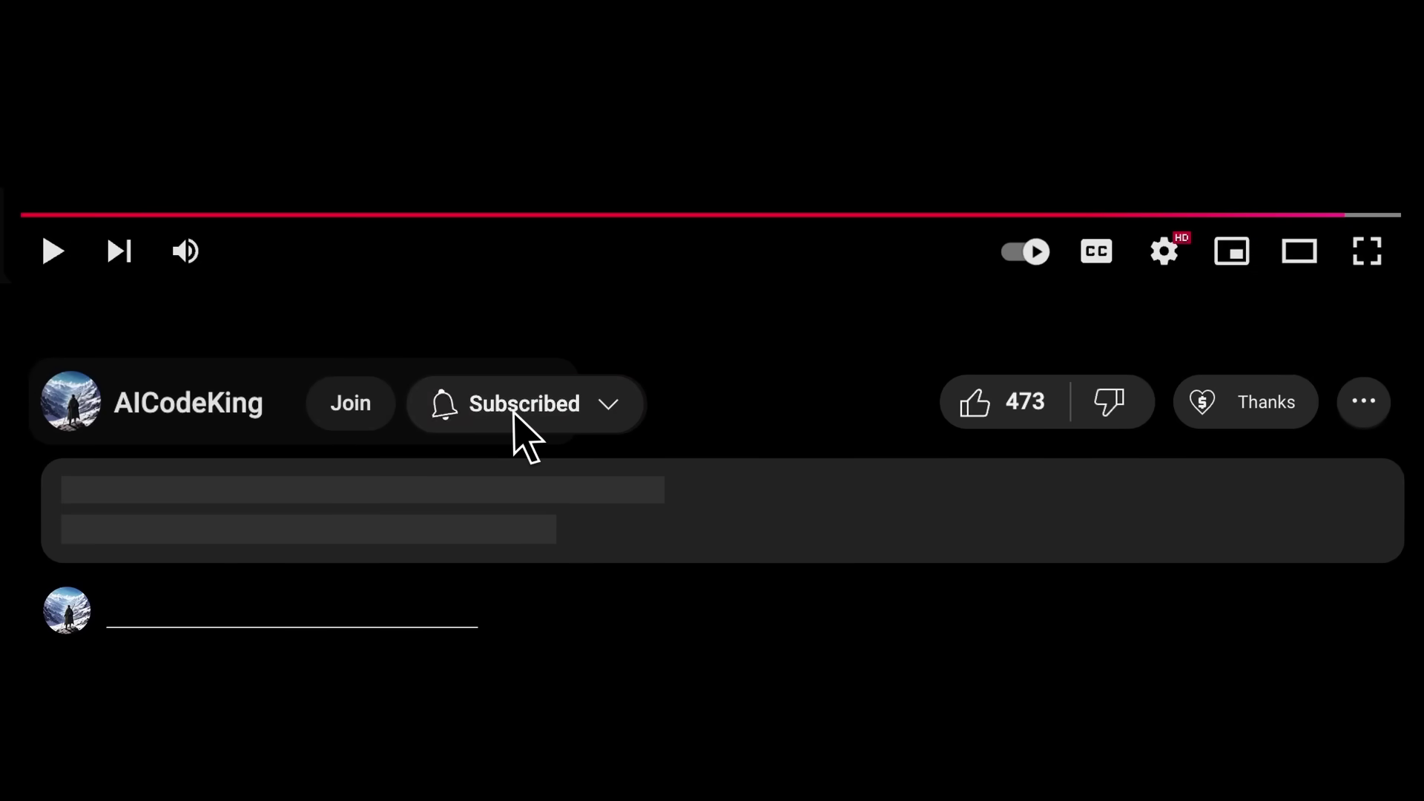
pyautogui.click(1012, 422)
pyautogui.click(1254, 423)
pyautogui.moveTo(371, 473); pyautogui.dragTo(500, 472)
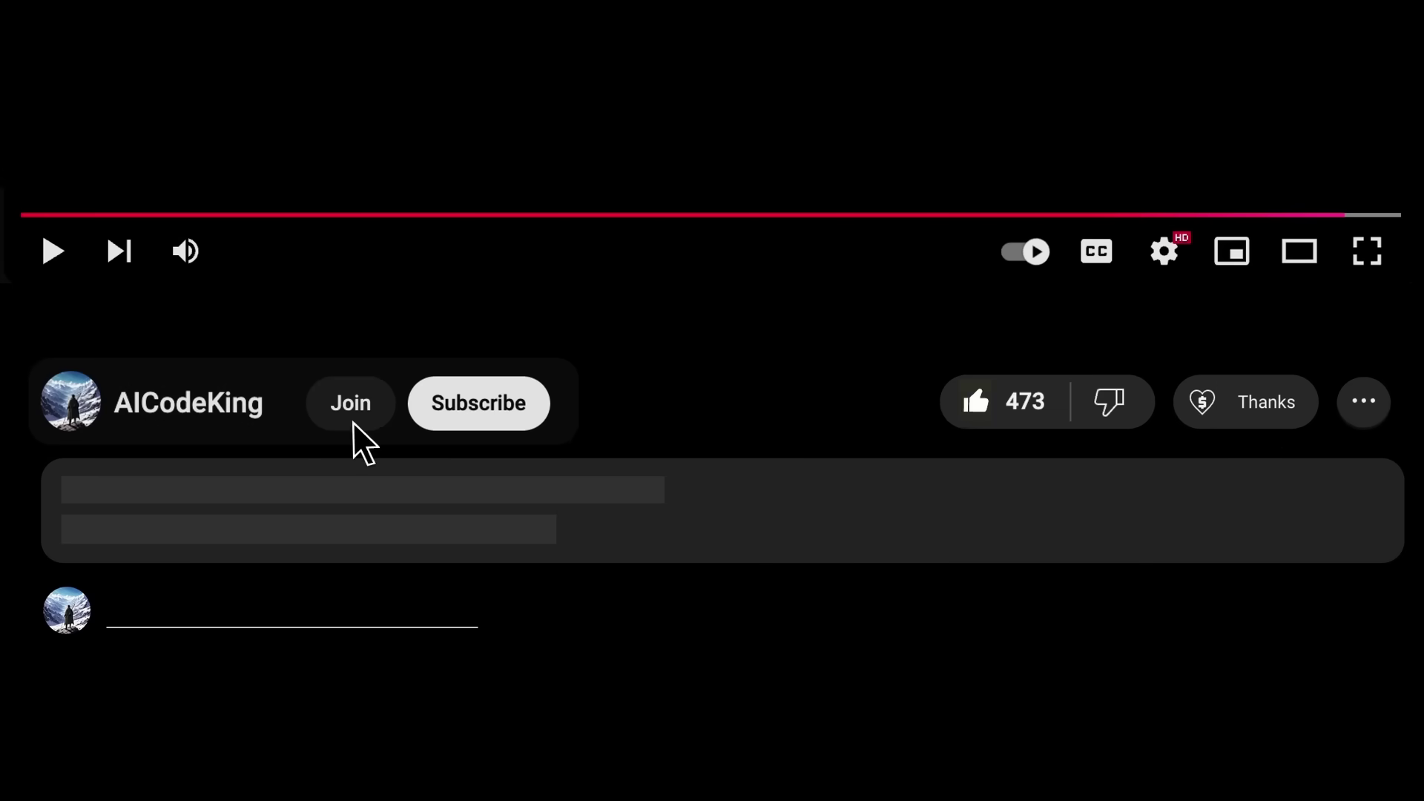
pyautogui.click(352, 415)
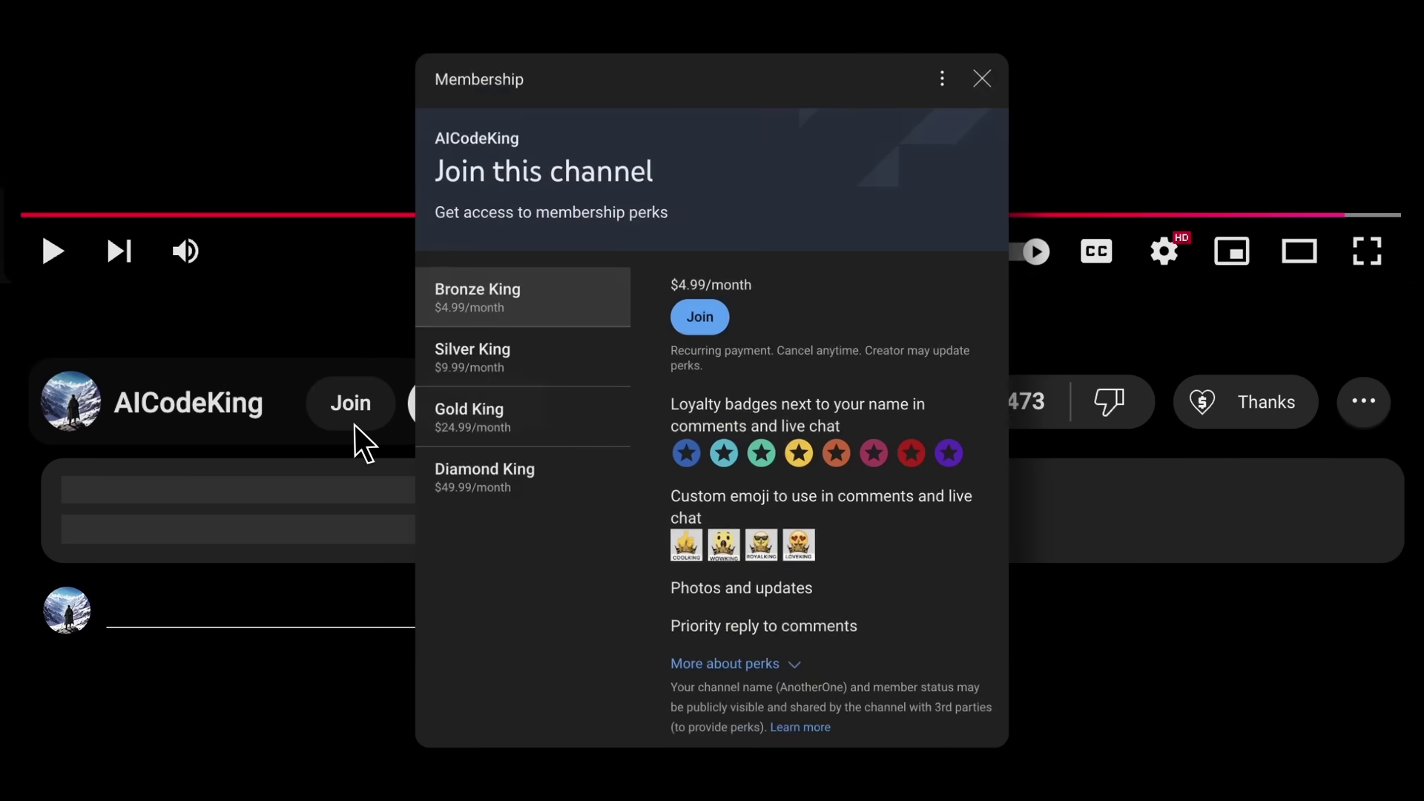